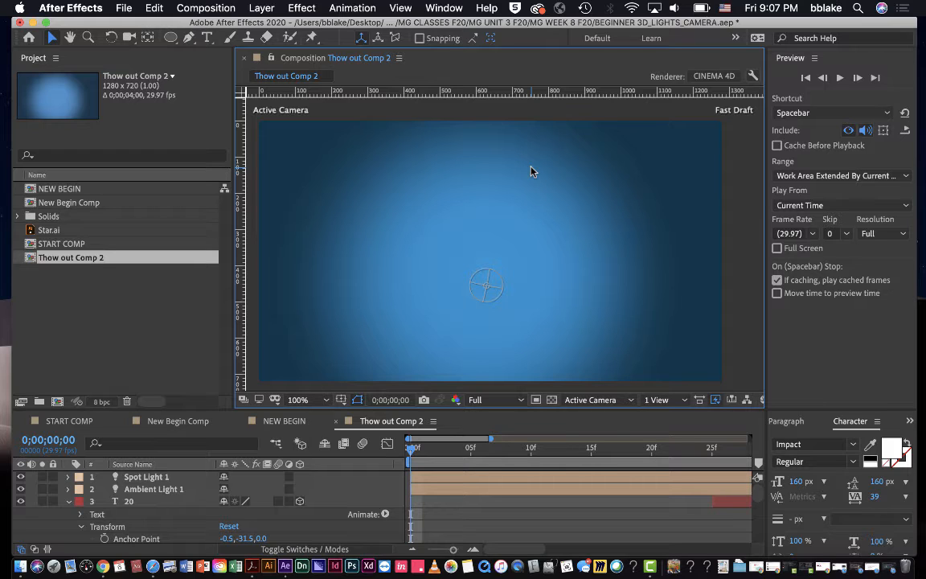
- Preview the finished animation in Thow out Comp 2
key("space")
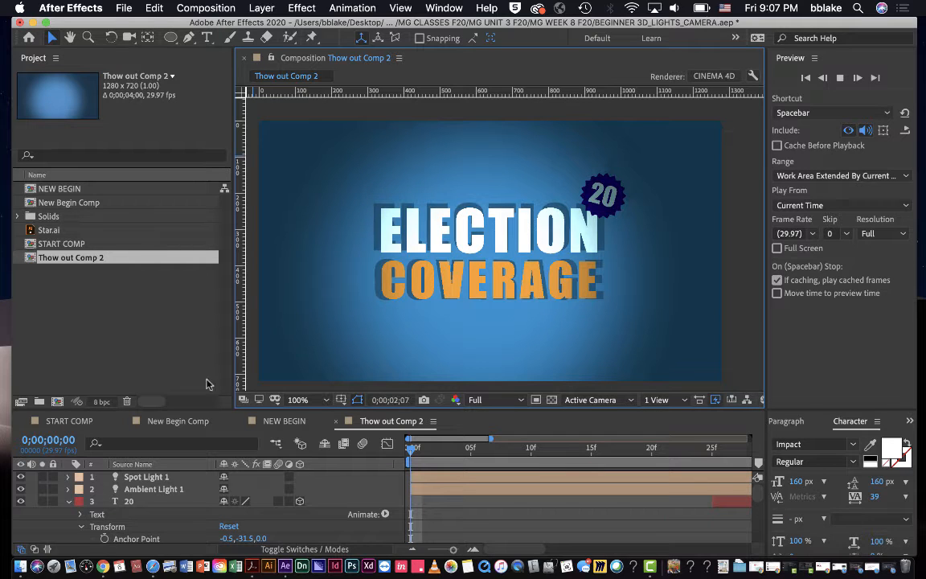
key("space")
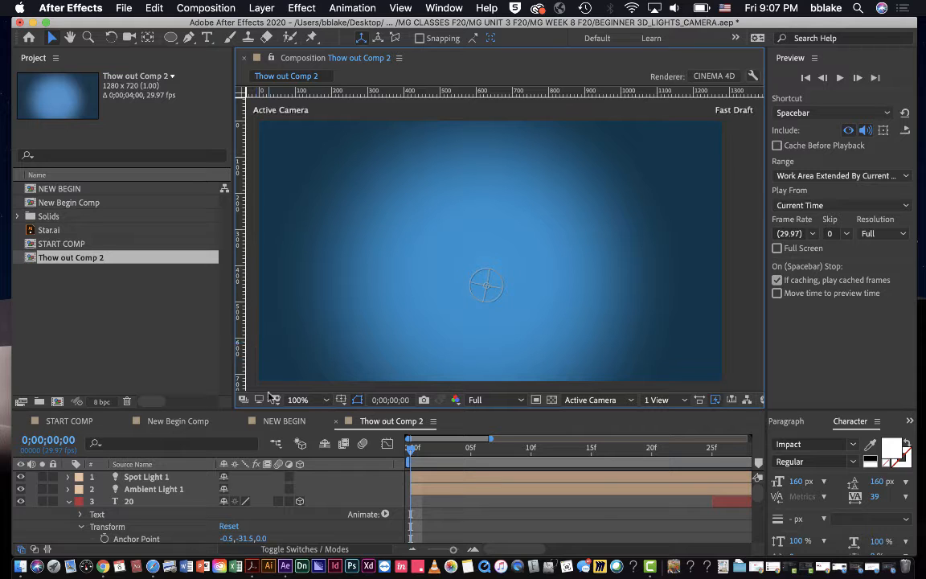
- Open New Begin Comp and enlarge the timeline area so all its layers have room
left_click(268, 422)
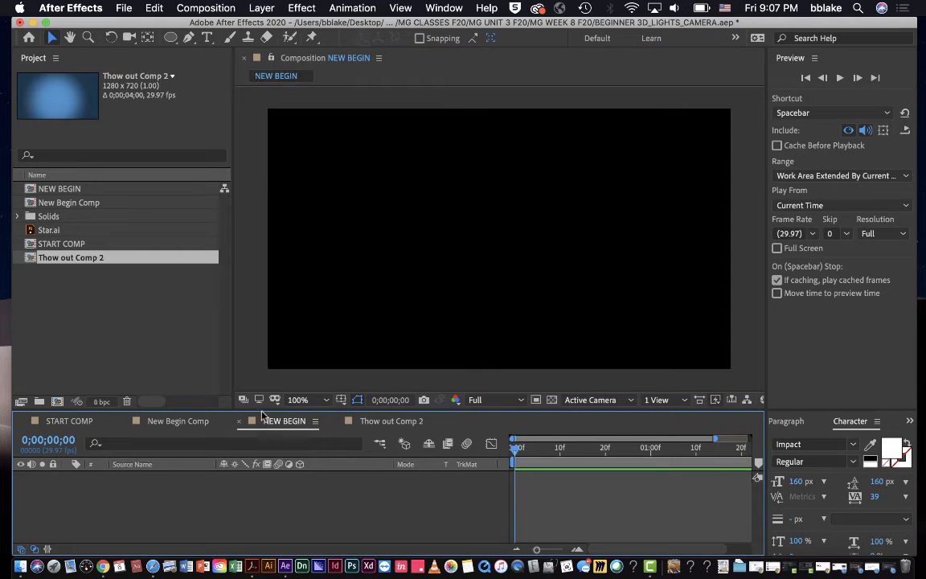
left_click(179, 421)
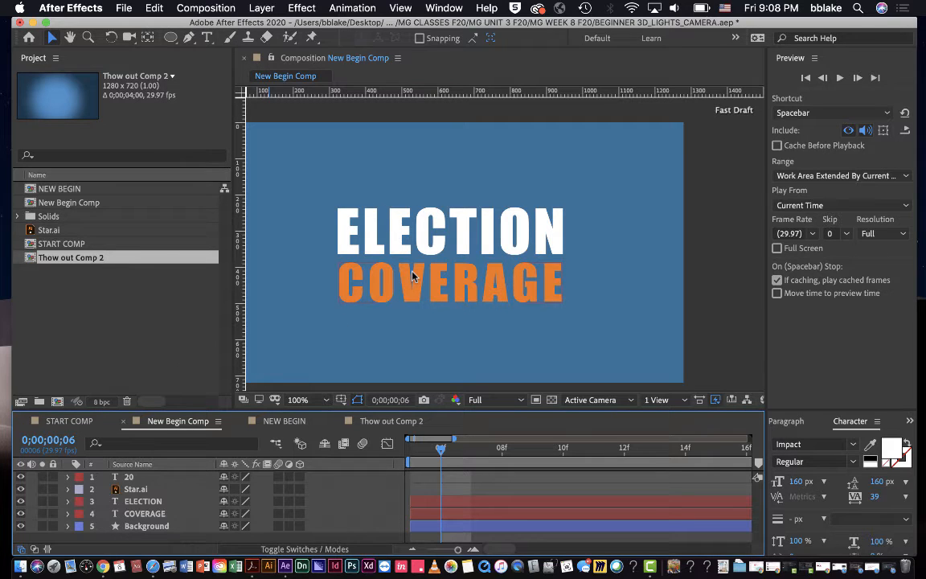
scroll(410, 278, "down", 4)
scroll(406, 265, "up", 2)
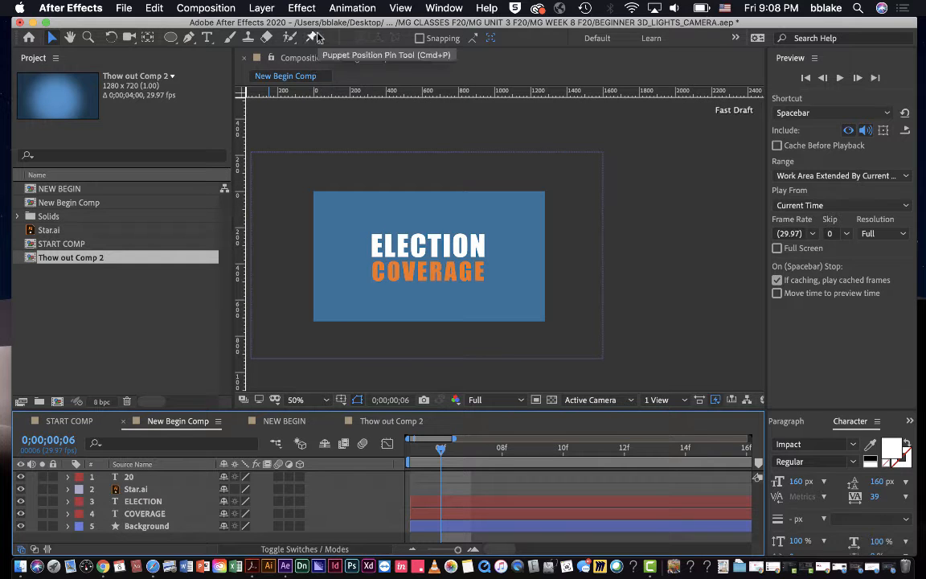
key("h")
left_click_drag(647, 283, 679, 293)
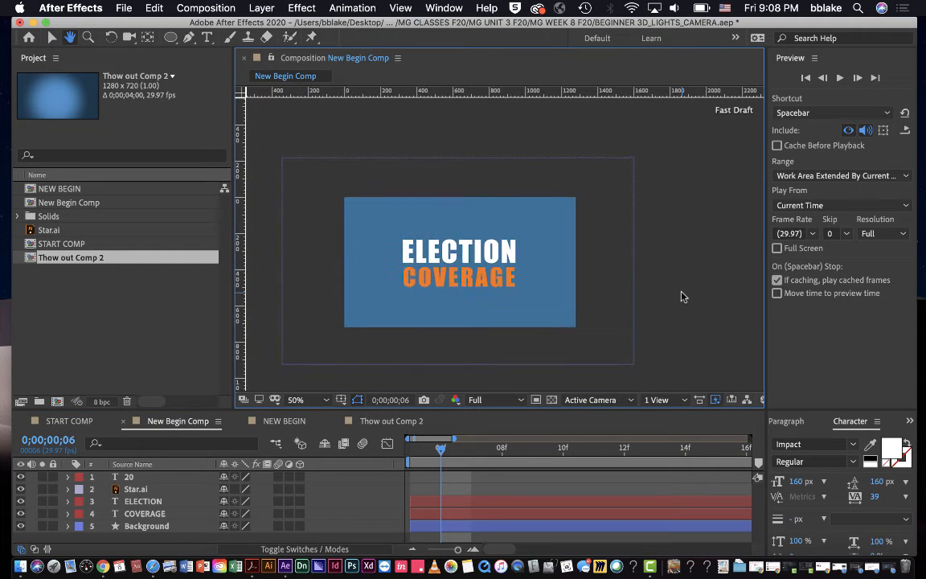
key("v")
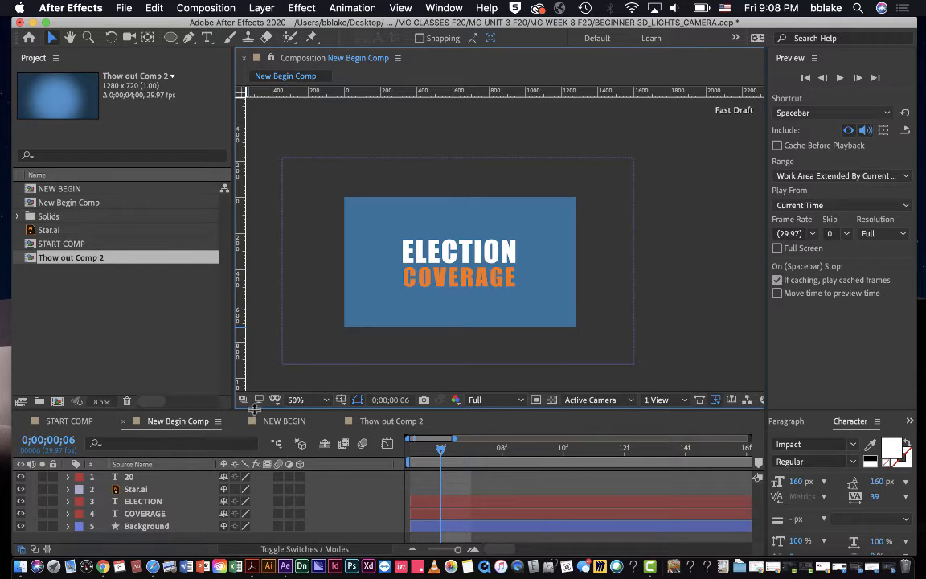
left_click_drag(225, 410, 229, 288)
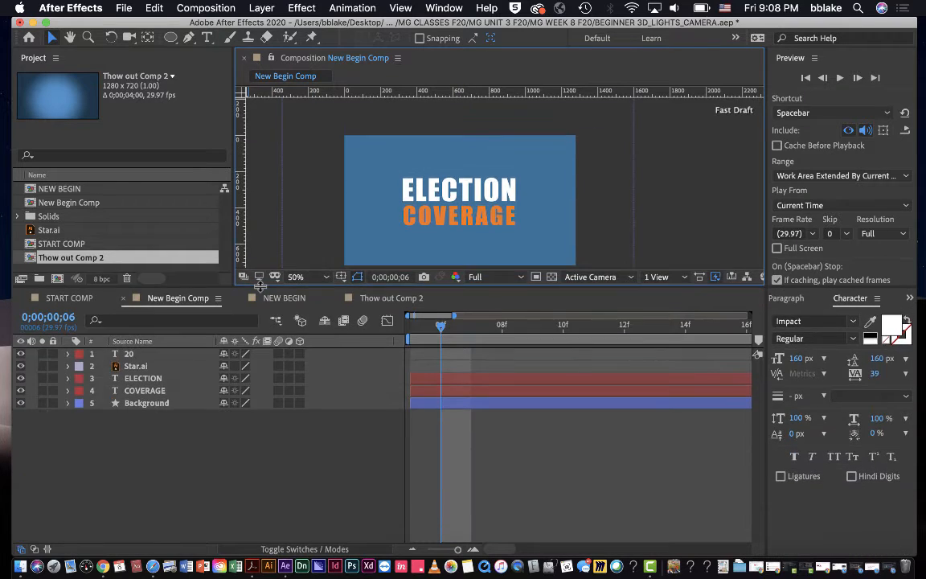
- Shift the text layer 20 earlier so it starts together with the Star.ai layer
left_click(125, 356)
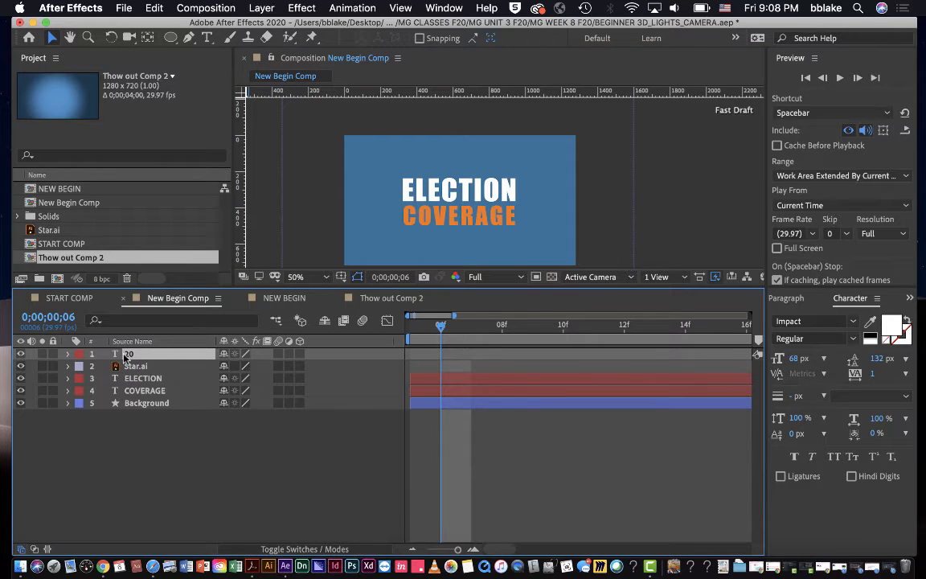
left_click(196, 367)
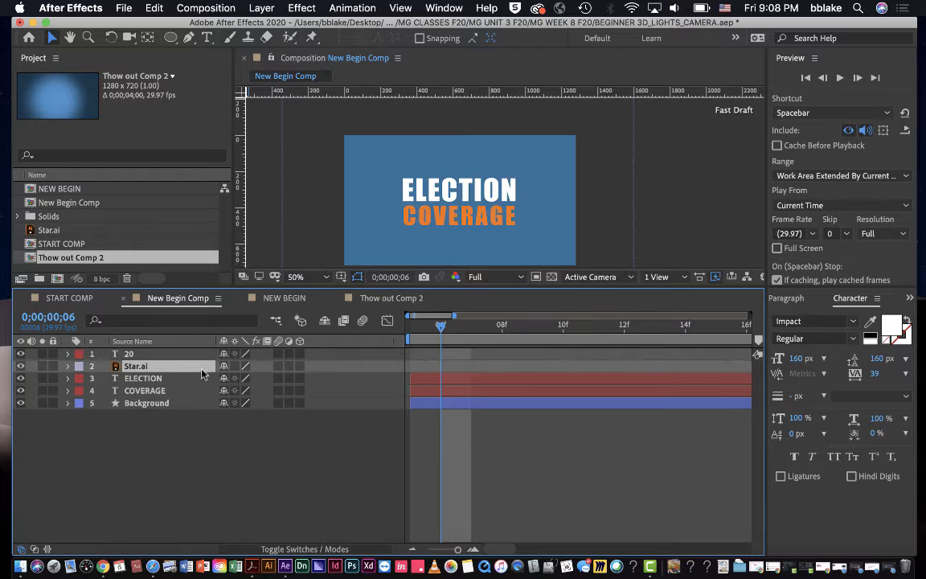
scroll(488, 369, "down", 5)
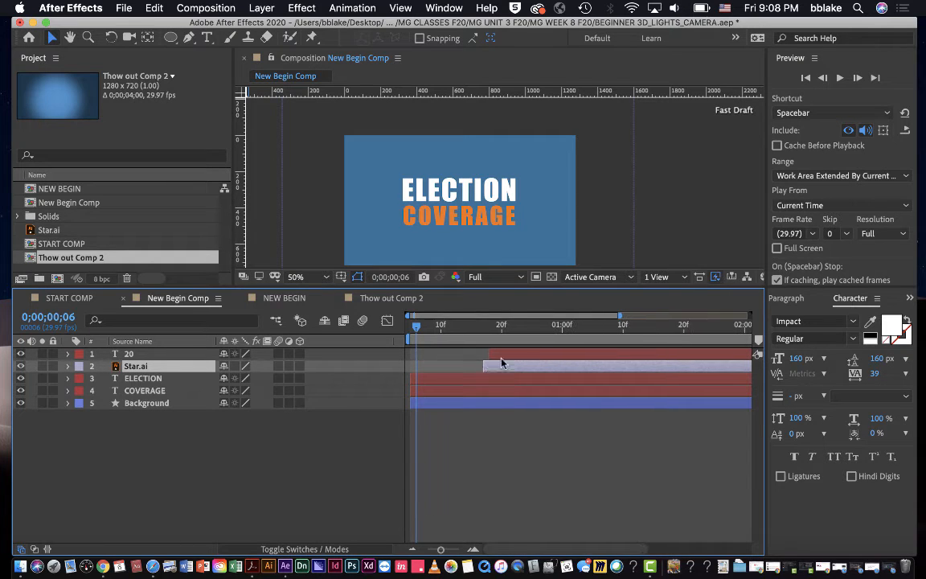
left_click_drag(468, 329, 544, 340)
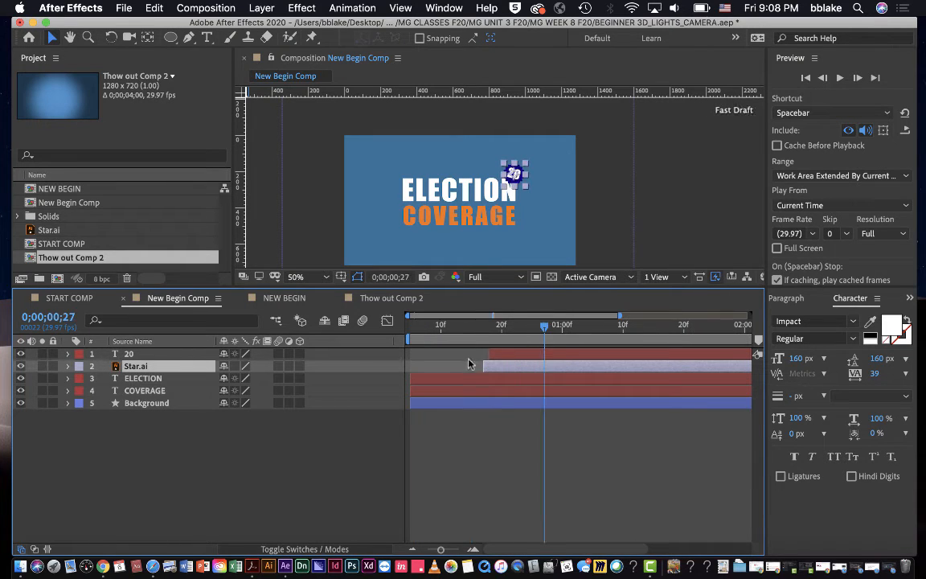
left_click_drag(489, 352, 483, 354)
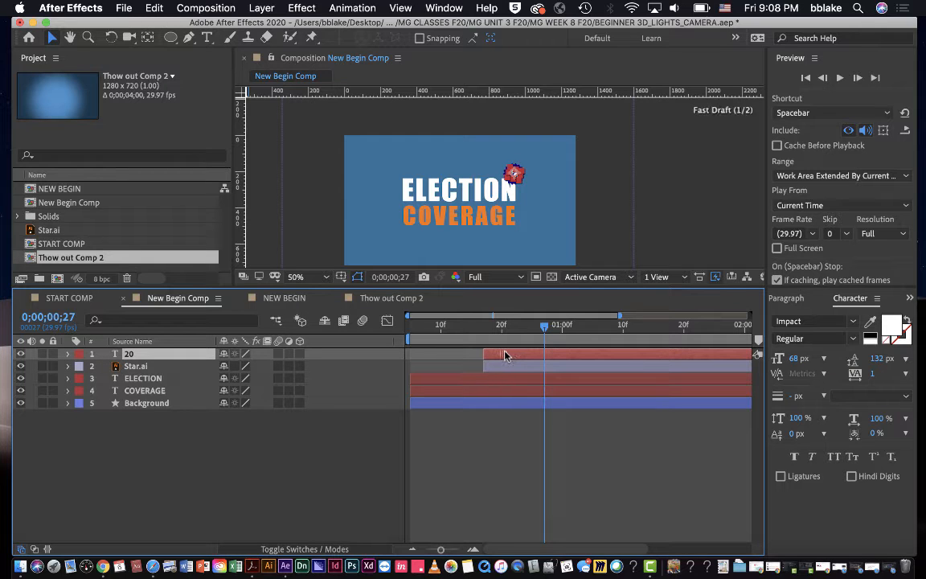
- Shift the text layer 20 to start at frame 20, after the Star.ai layer has appeared
left_click_drag(428, 327, 459, 326)
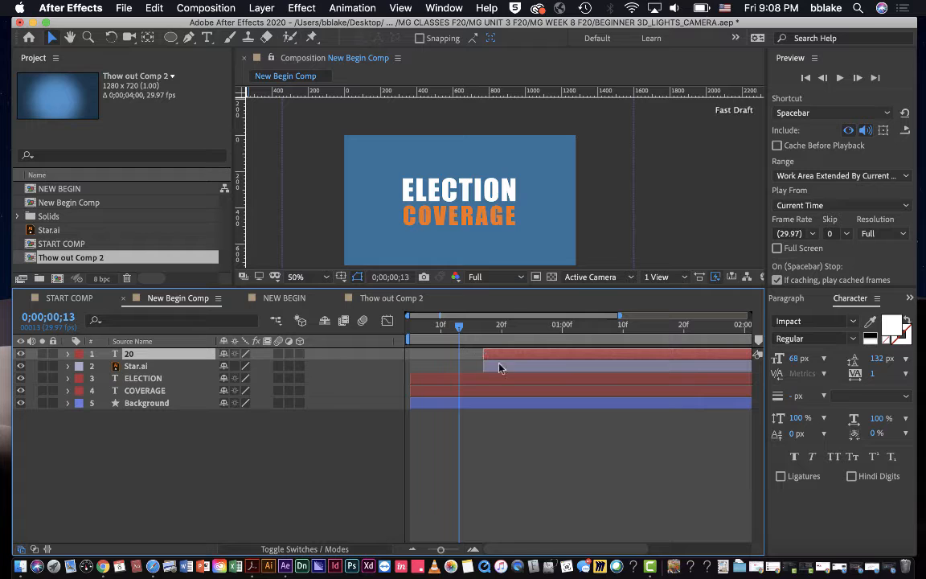
left_click(508, 413)
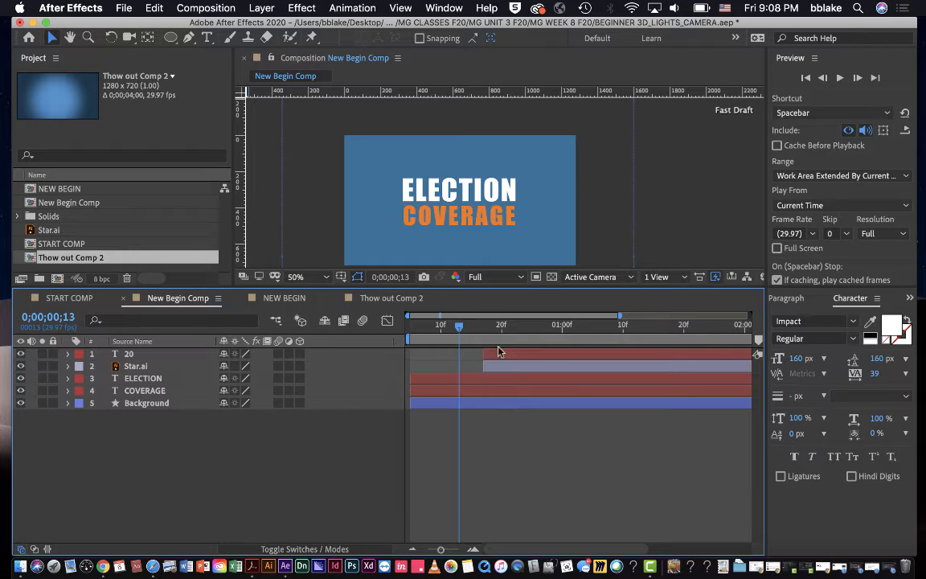
left_click_drag(498, 349, 512, 354)
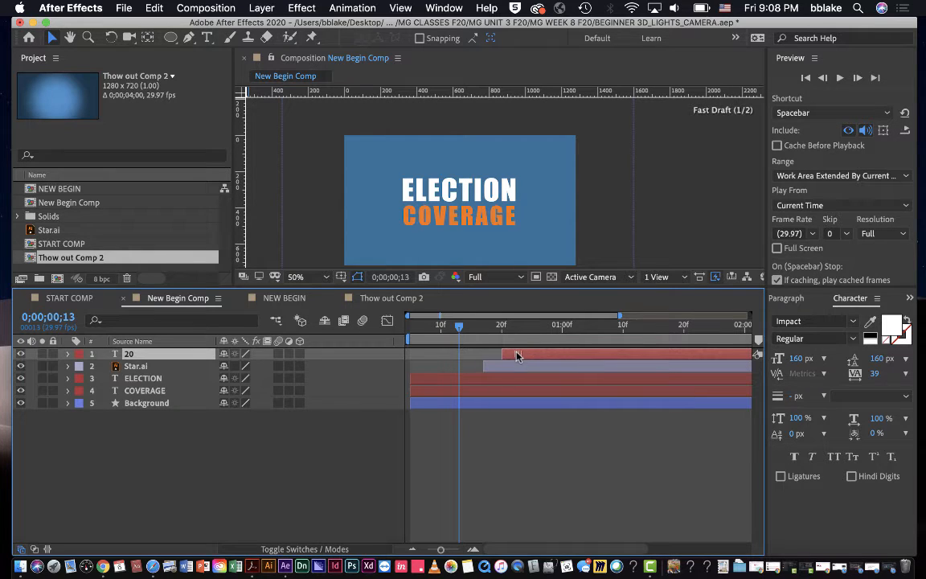
left_click_drag(459, 326, 489, 326)
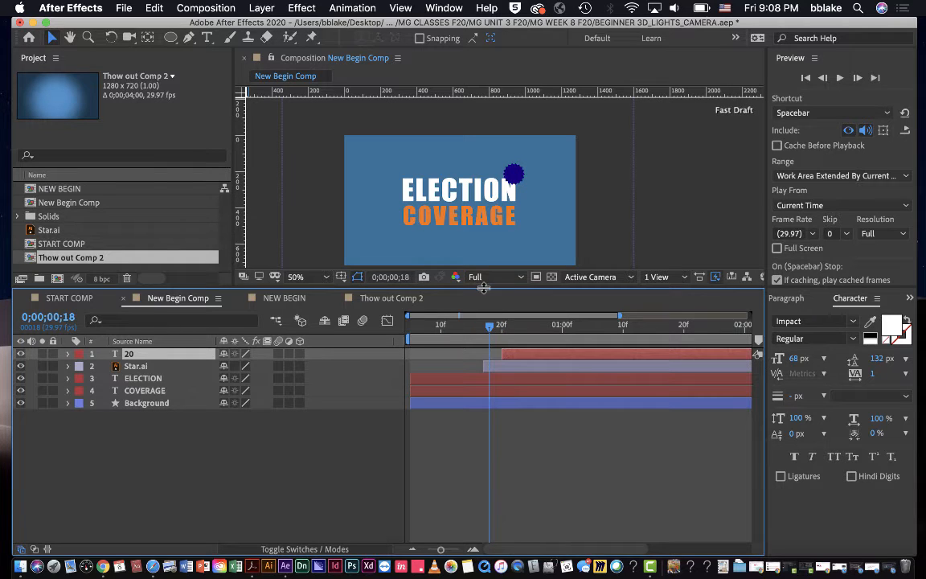
- Enlarge the composition view and preview the New Begin Comp animation from its first frame
left_click_drag(483, 288, 500, 419)
left_click(629, 306)
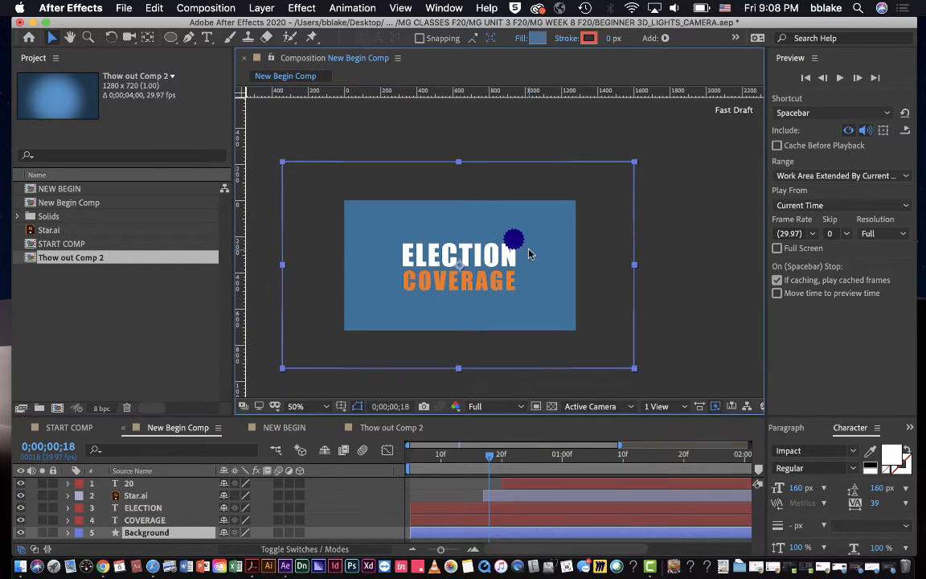
key("period")
key("period")
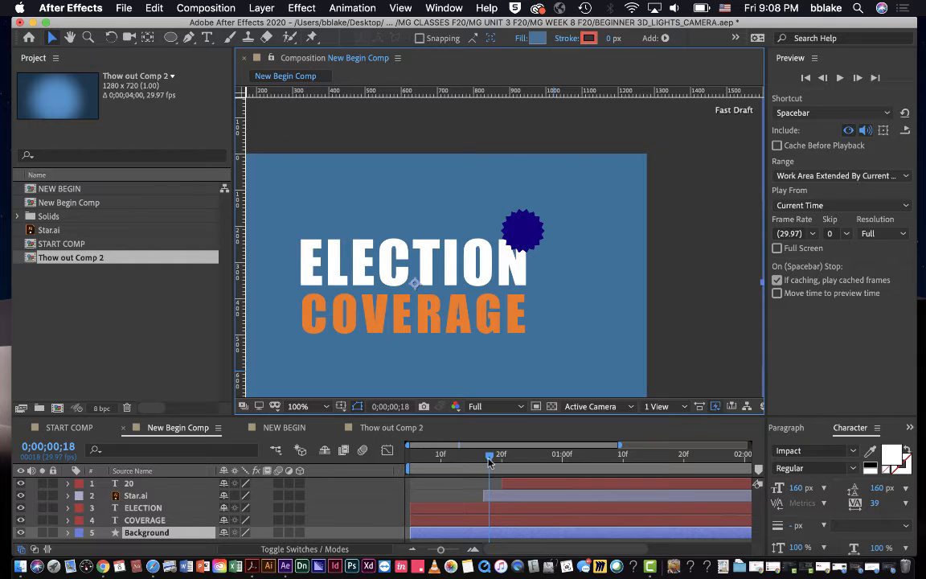
left_click_drag(489, 460, 394, 455)
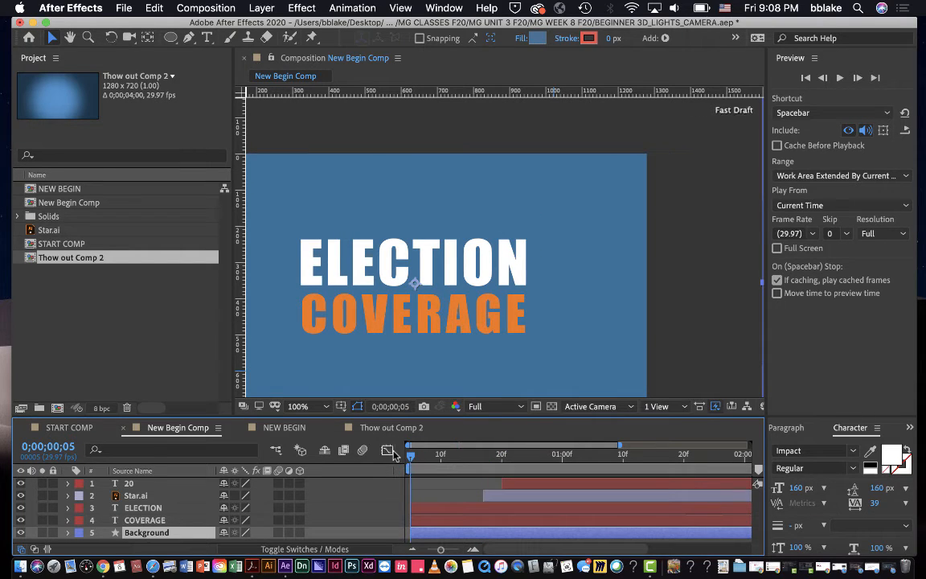
key("space")
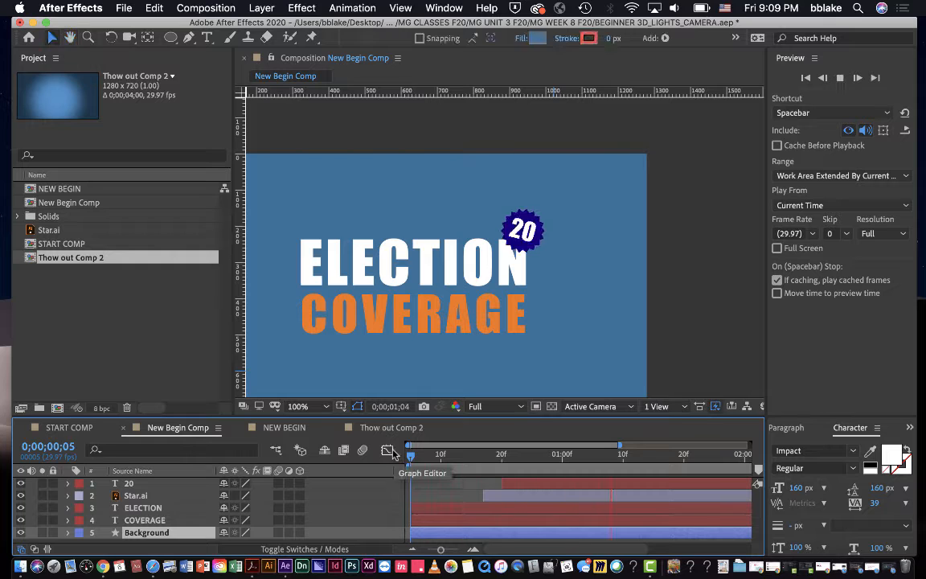
key("space")
- Enlarge the timeline area again and lock the Background layer
scroll(378, 213, "down", 4)
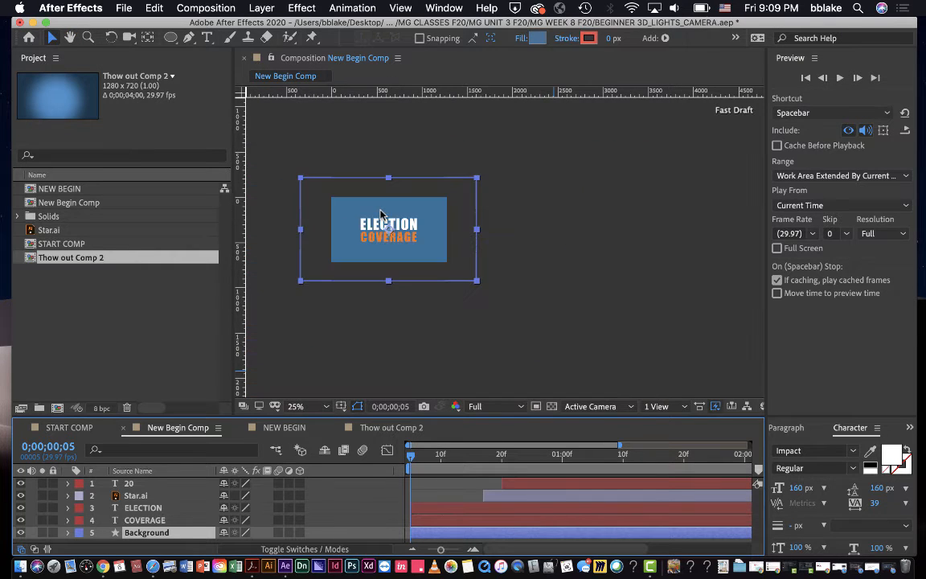
scroll(381, 213, "up", 2)
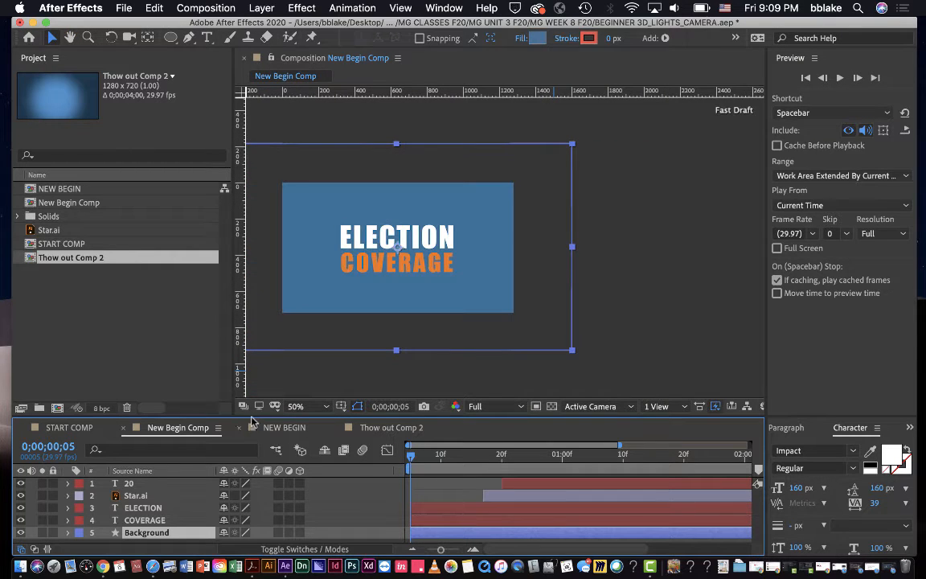
left_click_drag(252, 415, 252, 361)
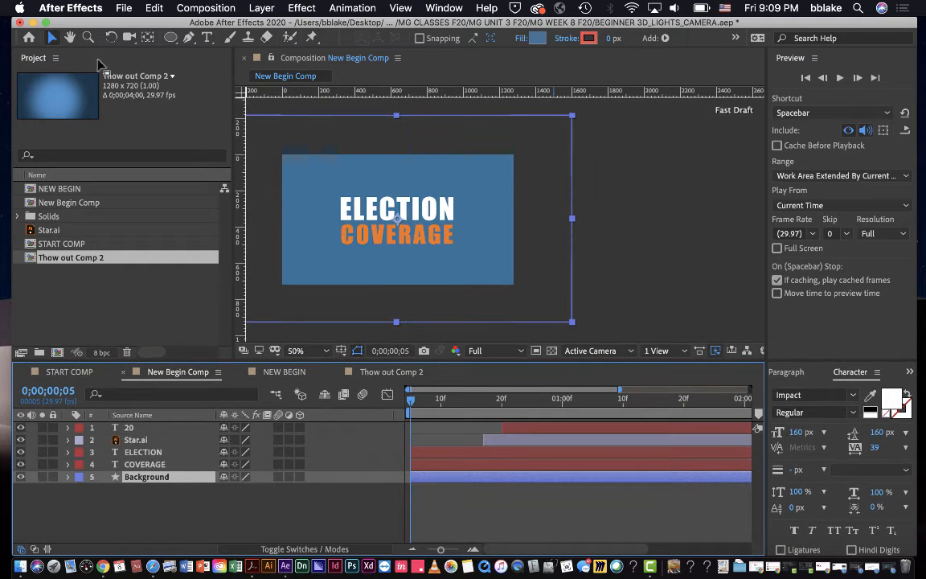
left_click(170, 38)
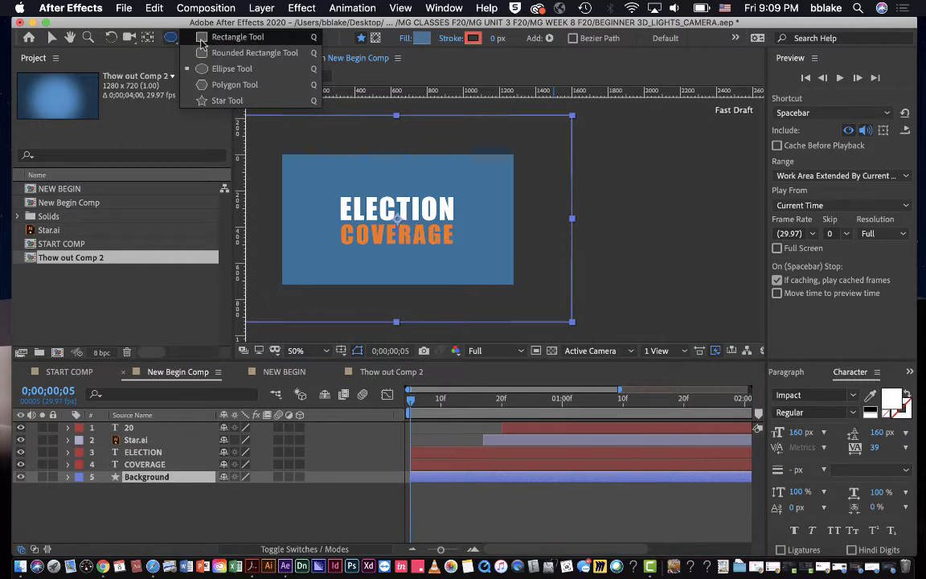
left_click(246, 508)
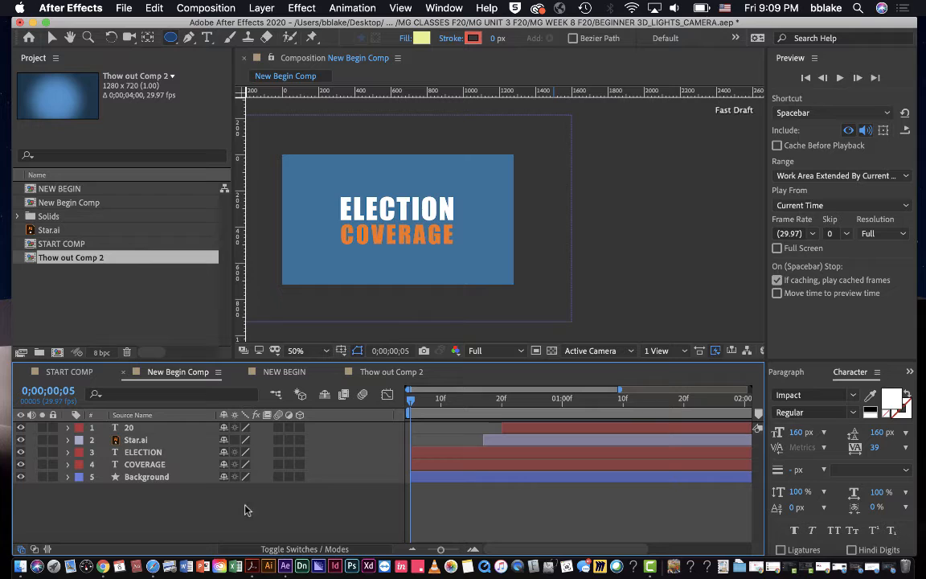
left_click(175, 478)
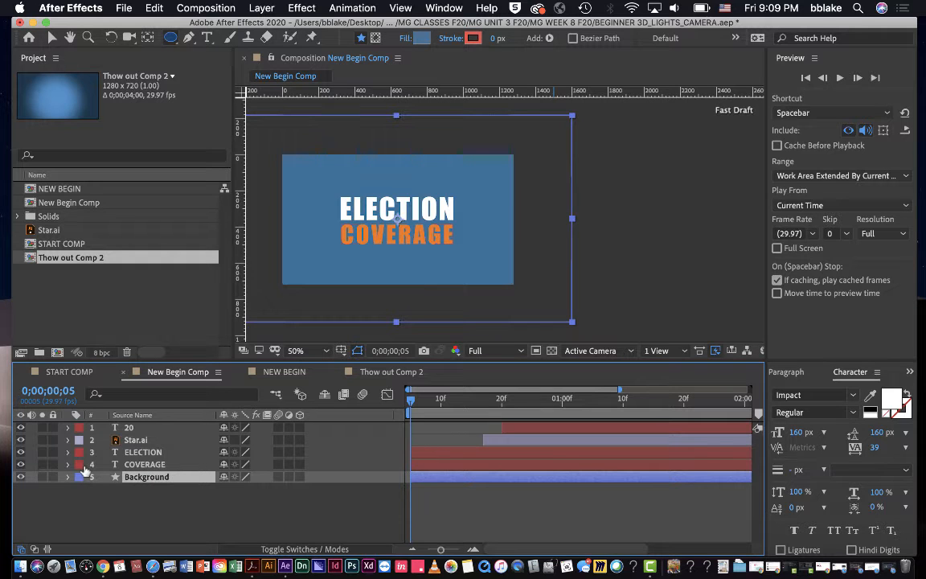
left_click(53, 476)
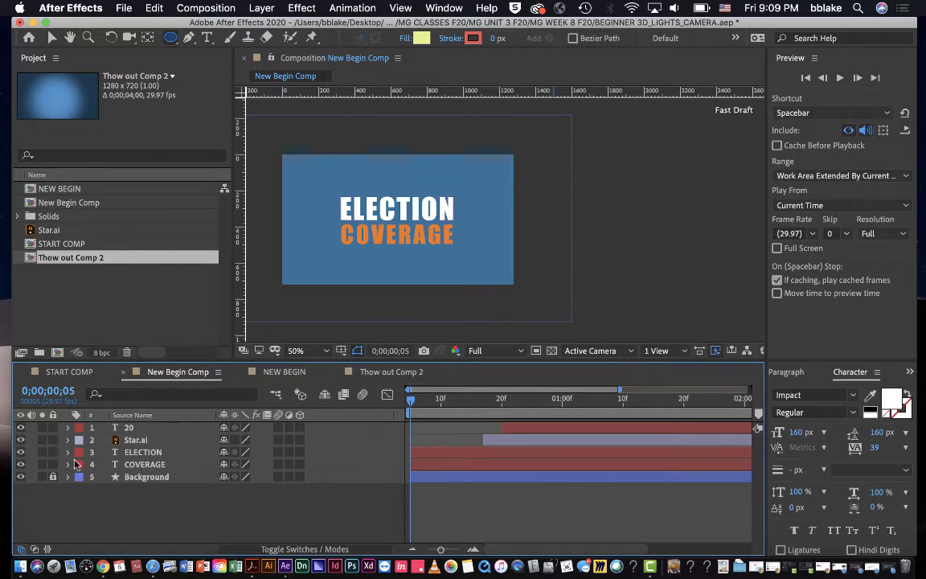
- Turn on 3D for the 20, Star.ai, ELECTION, COVERAGE and Background layers, and relock Background
left_click(123, 428)
left_click(128, 464)
left_click(140, 444)
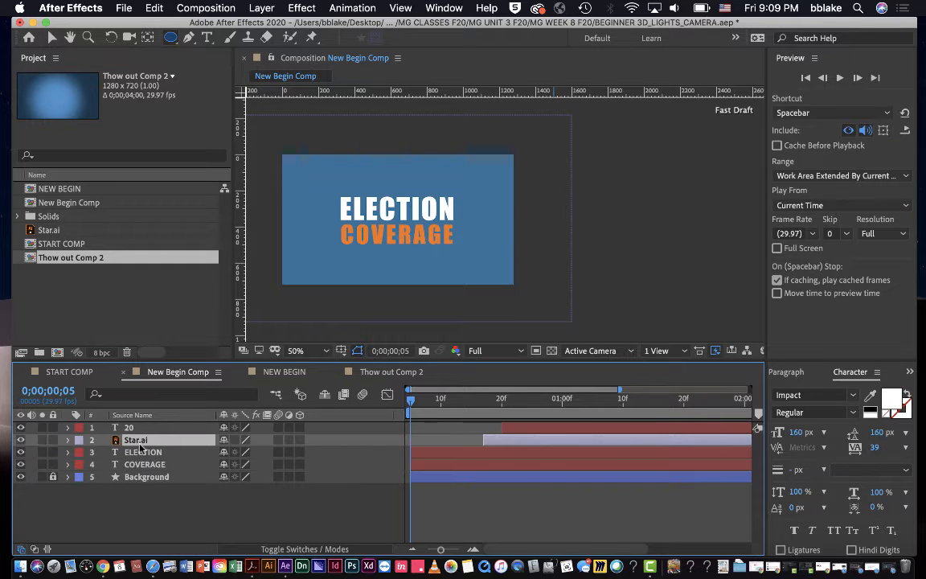
left_click(299, 427)
left_click(300, 440)
left_click(300, 452)
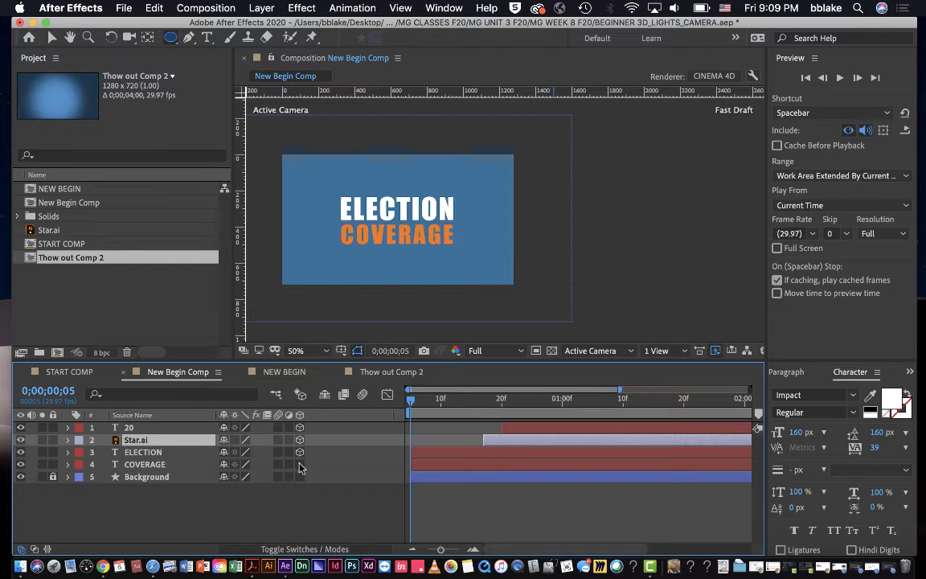
left_click(300, 464)
left_click(300, 477)
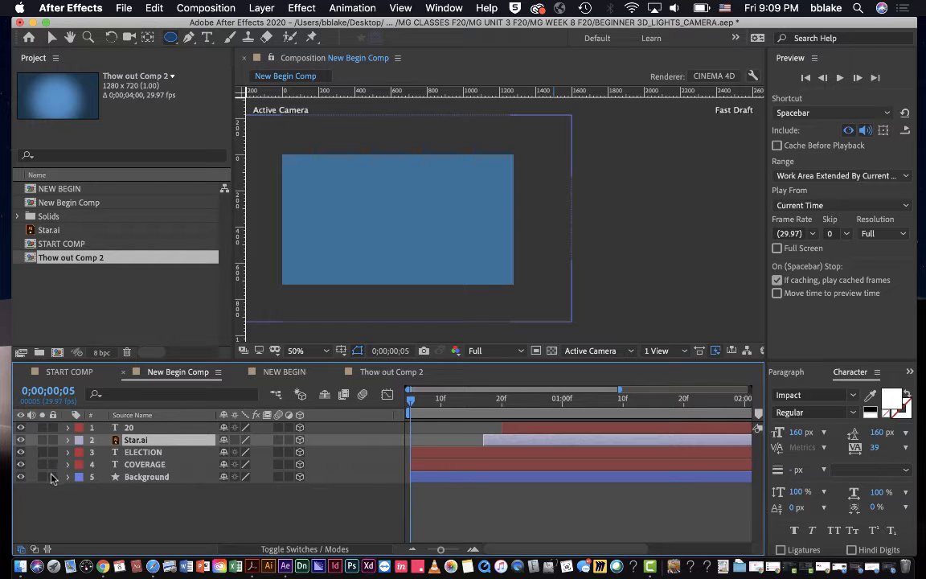
left_click(53, 477)
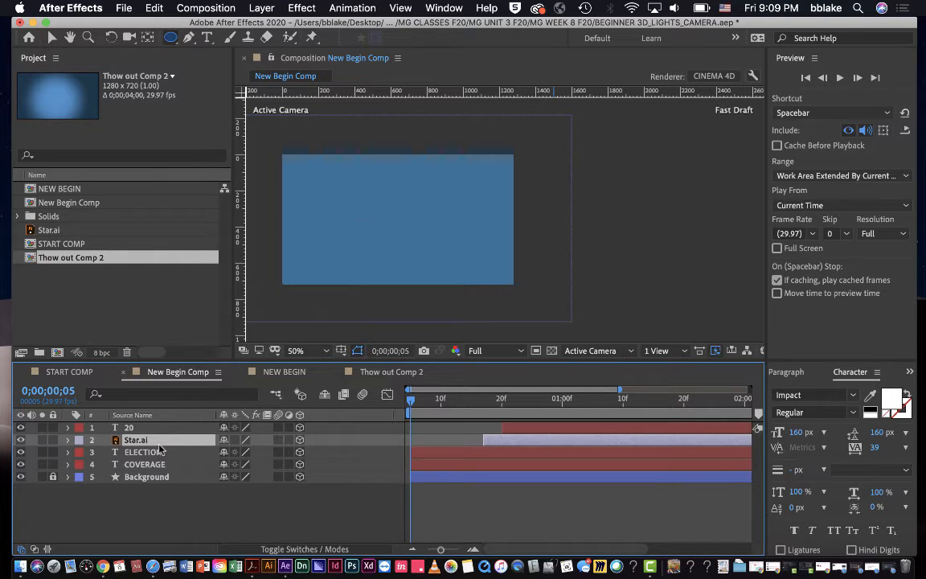
- Push the Background layer back in 3D space to a Z position of 179, then collapse its properties and relock it
left_click(145, 452)
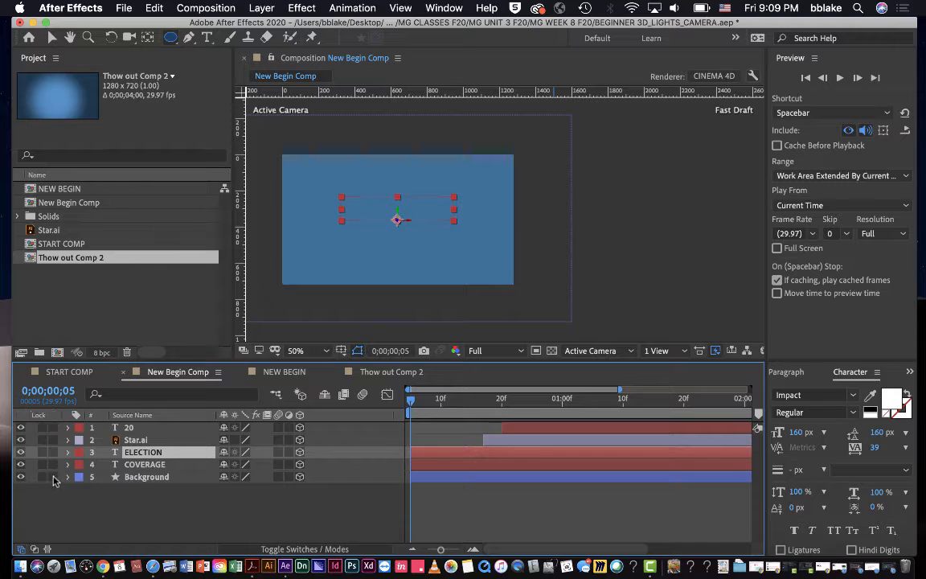
left_click(149, 477)
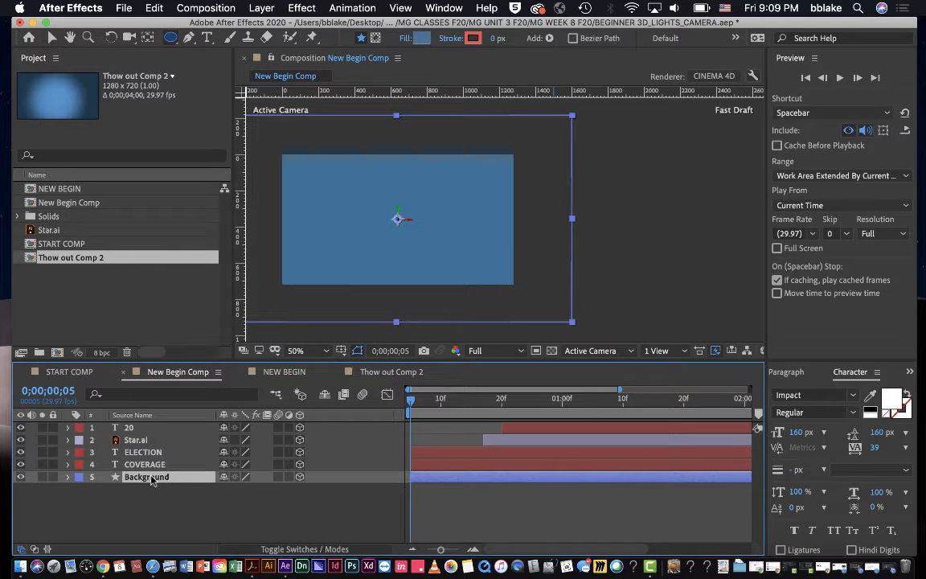
key("p")
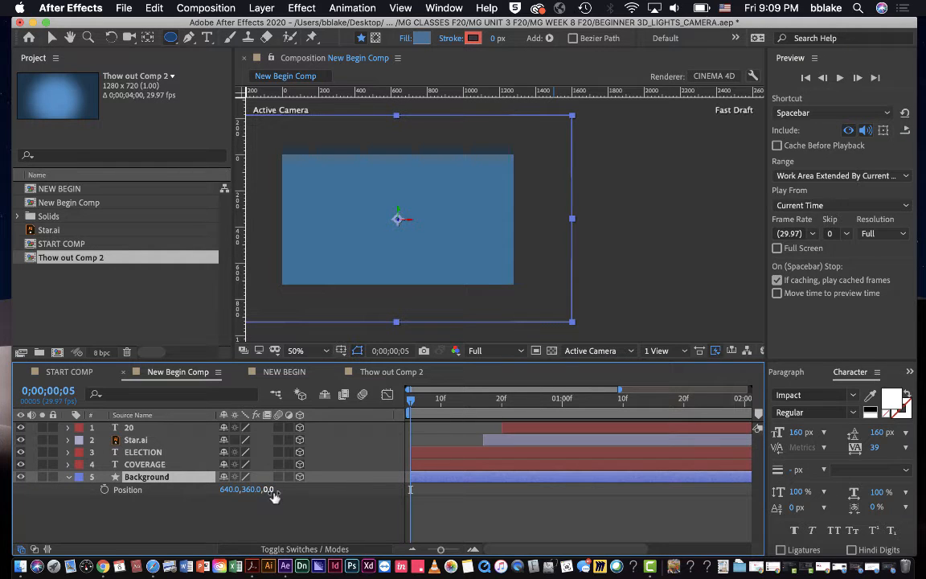
left_click_drag(267, 493, 300, 496)
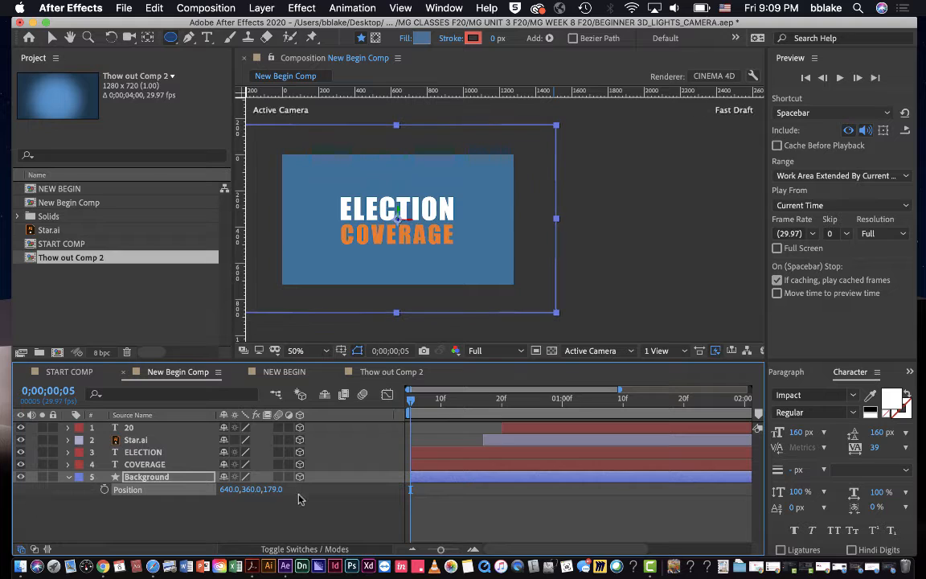
left_click(53, 476)
left_click(52, 476)
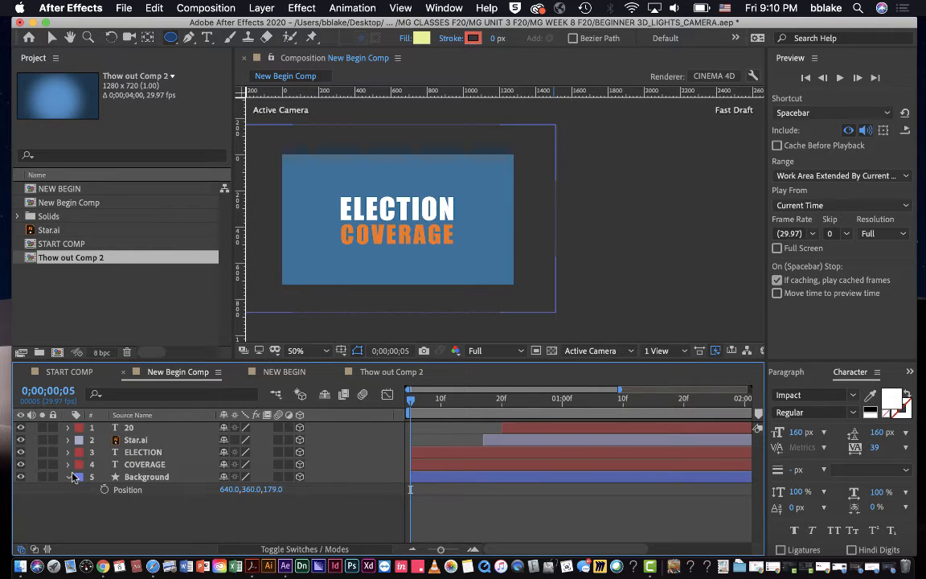
left_click(71, 479)
left_click(53, 476)
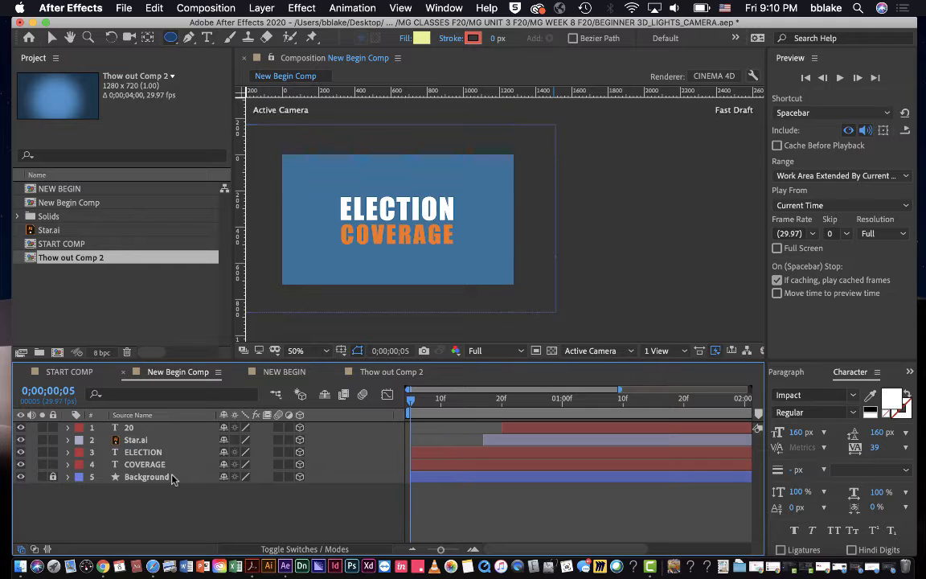
- Reveal the Position property of the ELECTION and COVERAGE text layers
left_click(133, 455)
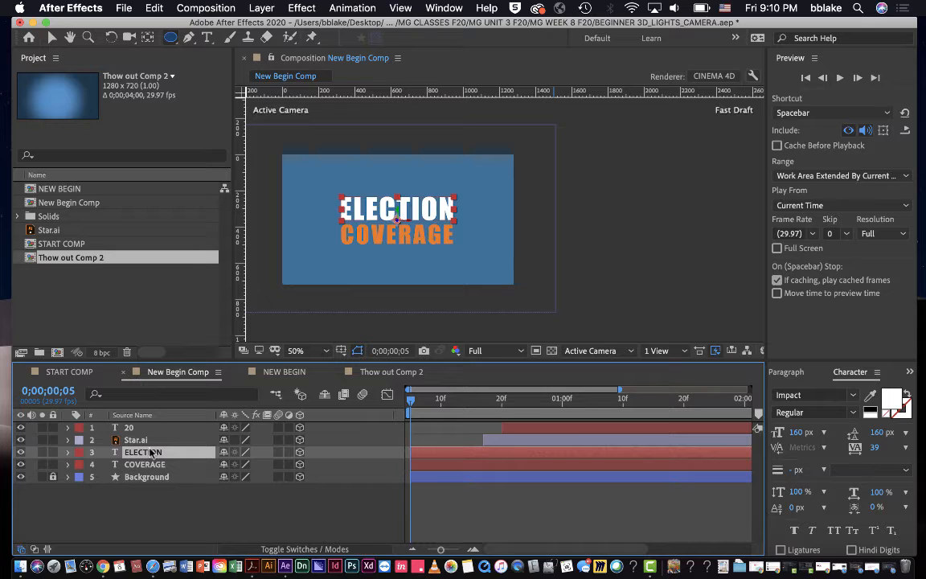
left_click(147, 465, "shift")
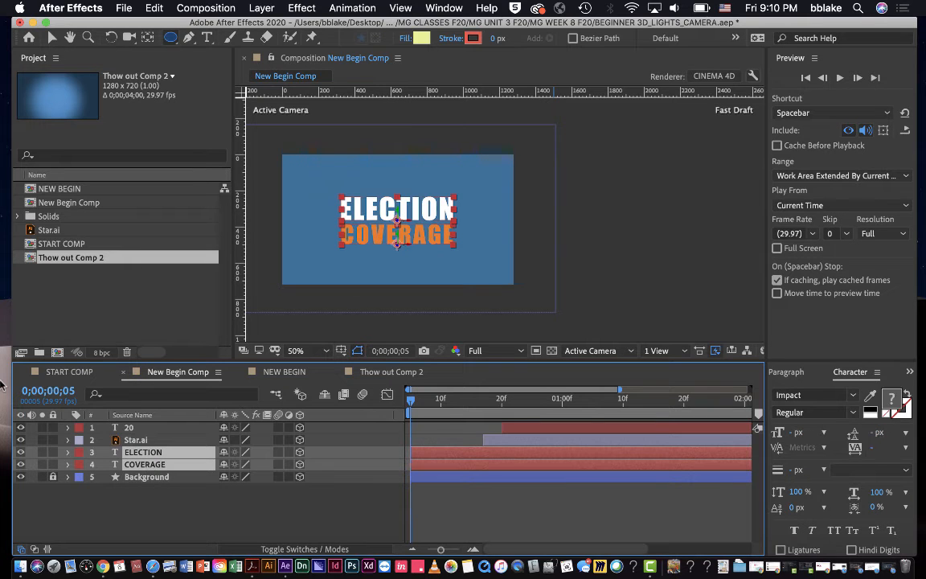
key("p")
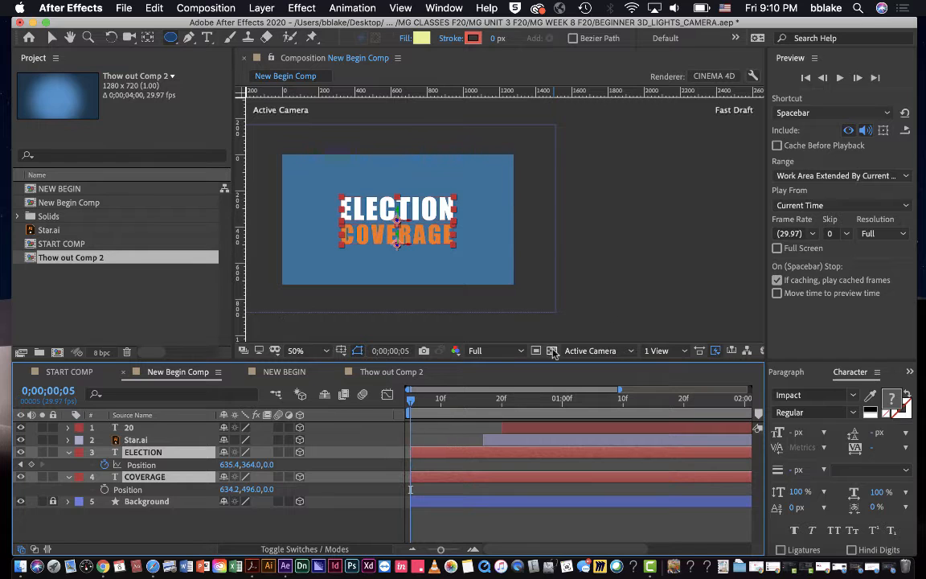
left_click(353, 518)
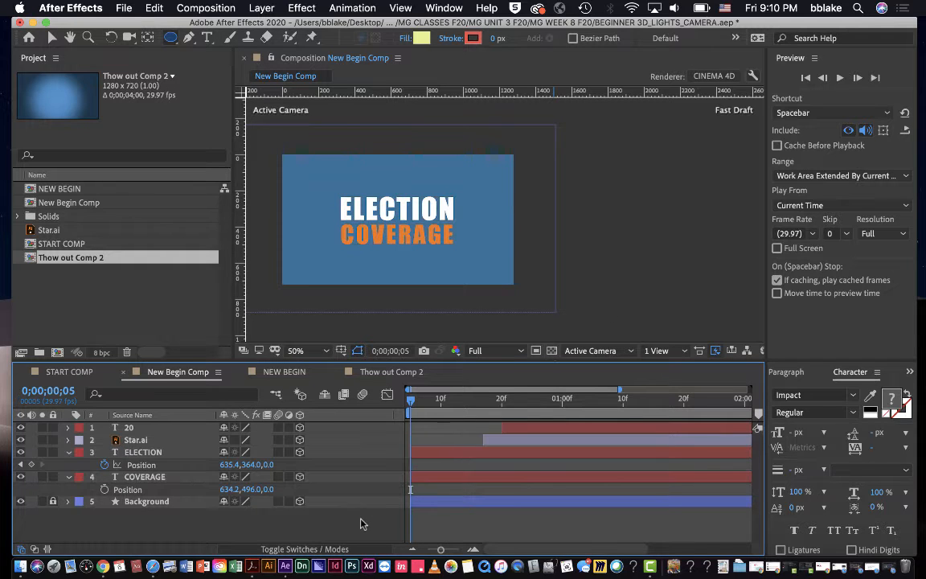
- Add Position keyframes to the ELECTION layer at frames 5 and 14, keeping its current place
left_click(135, 440)
left_click(133, 453)
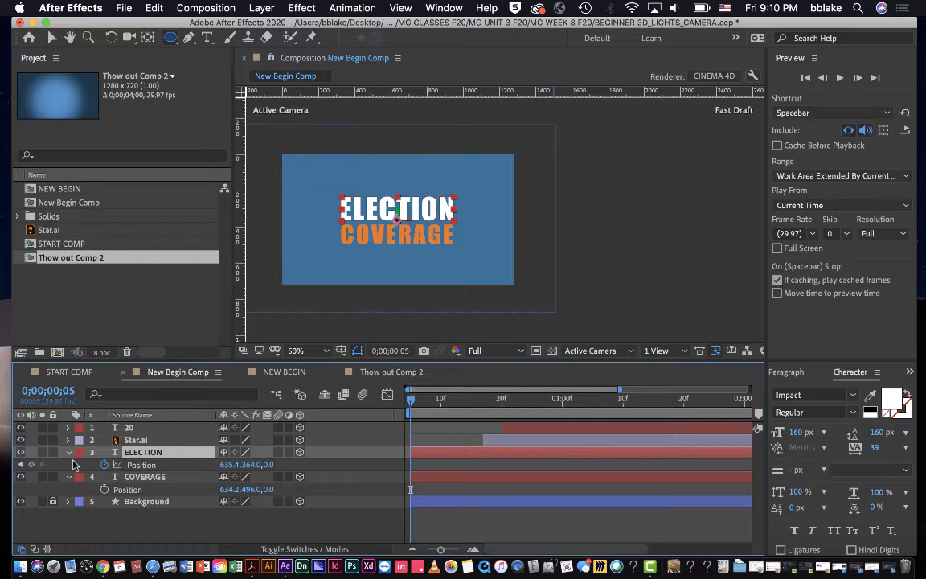
left_click(32, 464)
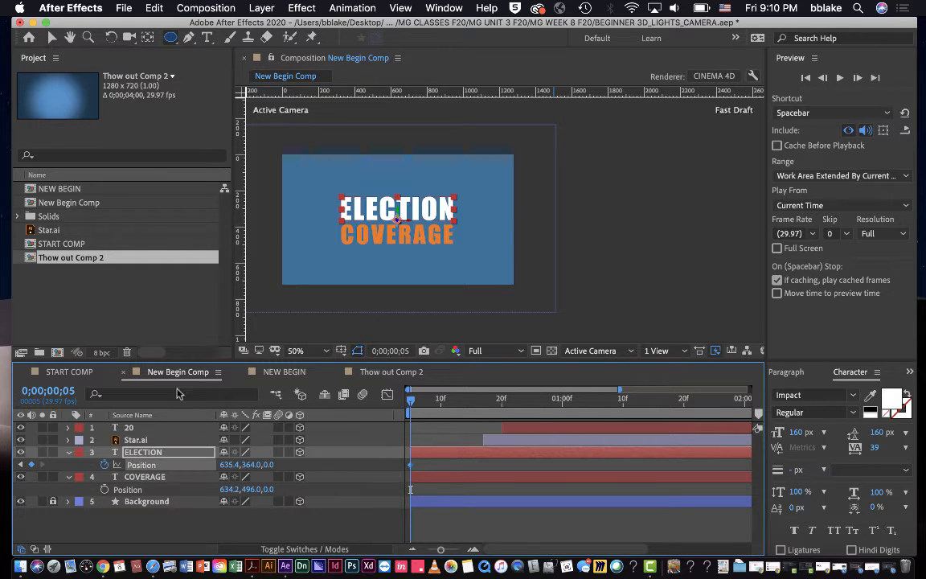
left_click(466, 400)
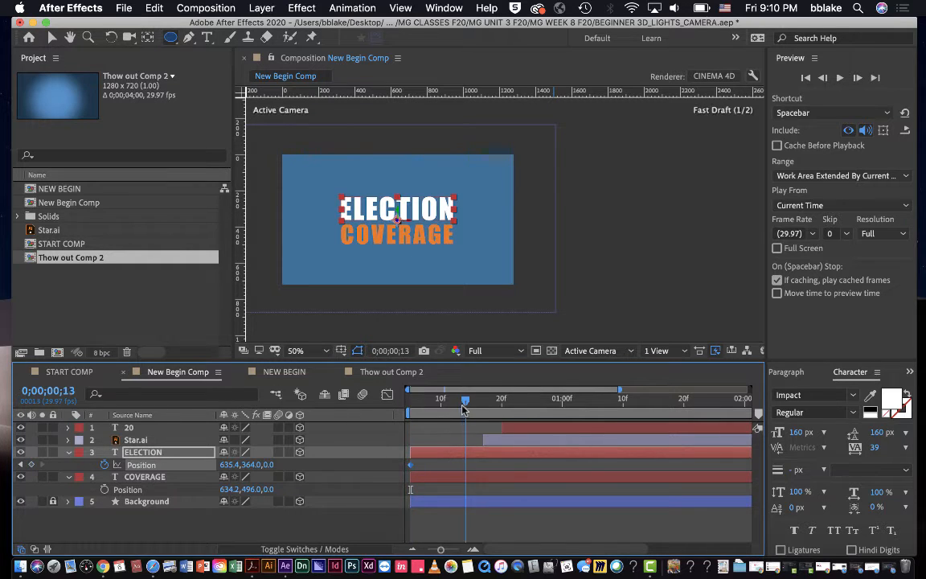
mouse_move(465, 406)
left_mouse_down()
mouse_move(454, 408)
mouse_move(490, 410)
mouse_move(465, 414)
left_mouse_up()
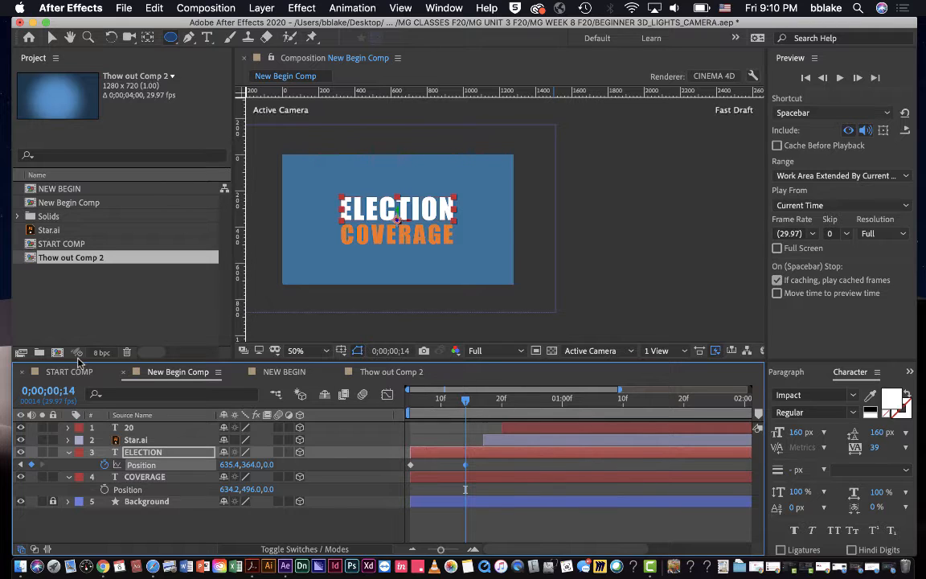
- Shift the 20 and Star.ai layers together about five frames later, after ELECTION's second Position keyframe
left_click(506, 429)
left_click_drag(503, 441, 532, 440)
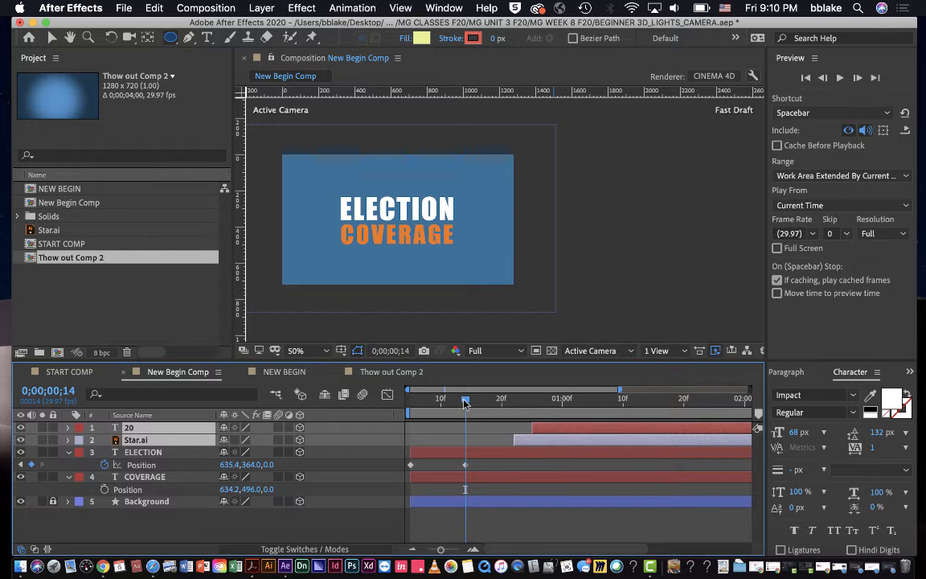
left_click_drag(464, 402, 410, 403)
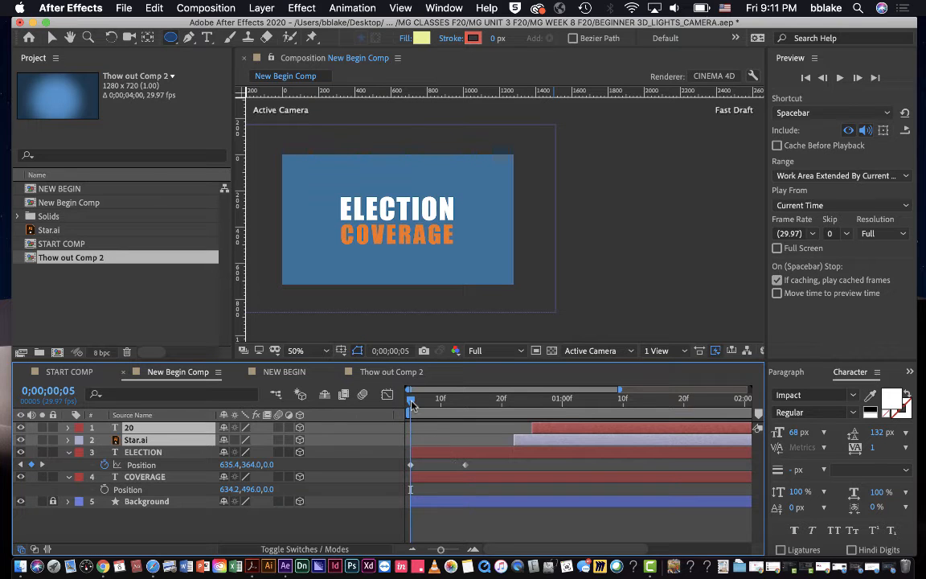
left_click_drag(411, 404, 466, 407)
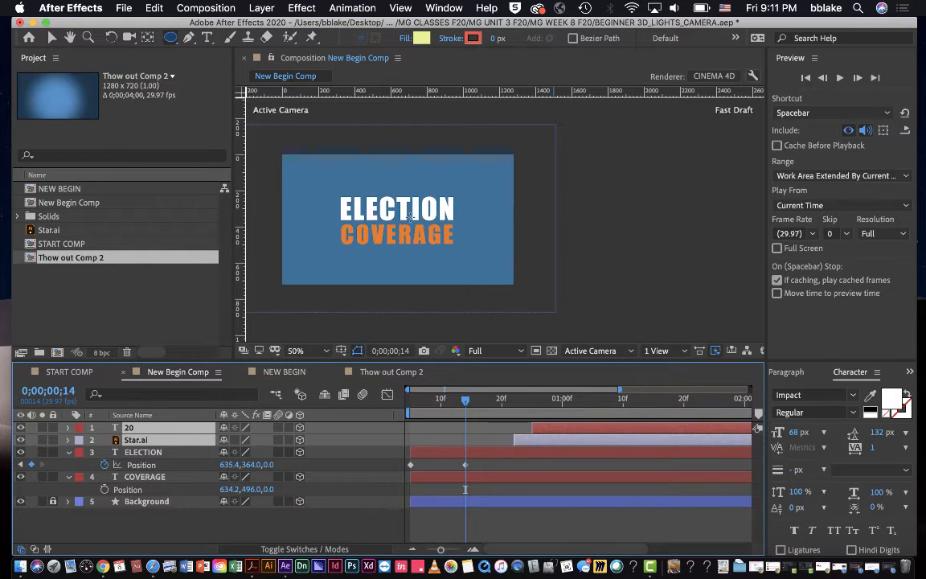
- At frame 5, set ELECTION's Z position to -1786 so it flies in from behind the camera
left_click(404, 398)
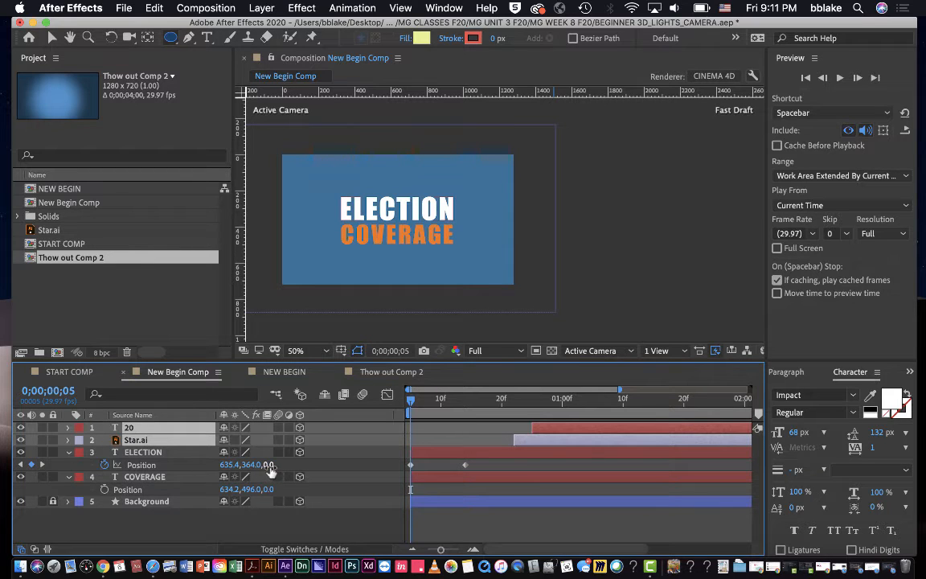
left_click_drag(266, 465, 217, 466)
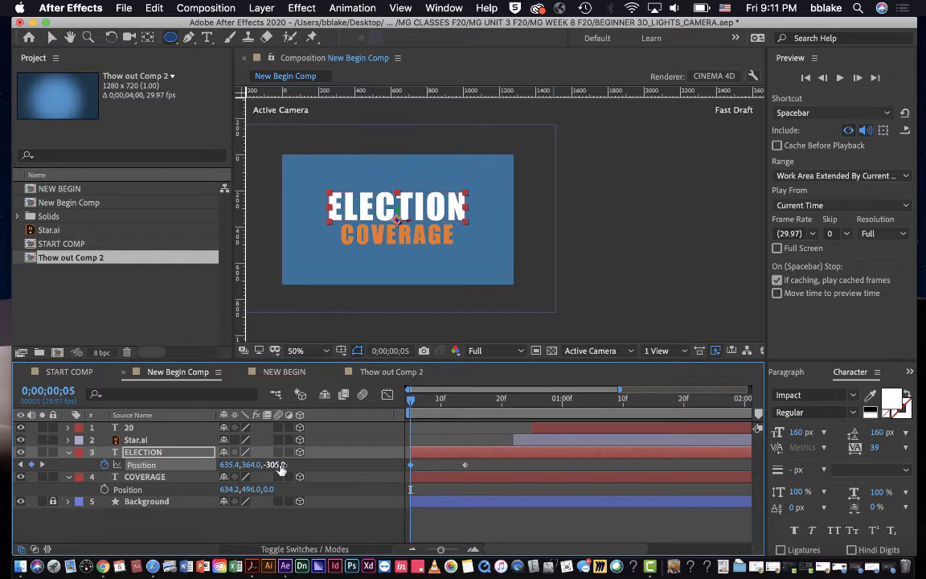
left_click_drag(273, 464, 1, 465)
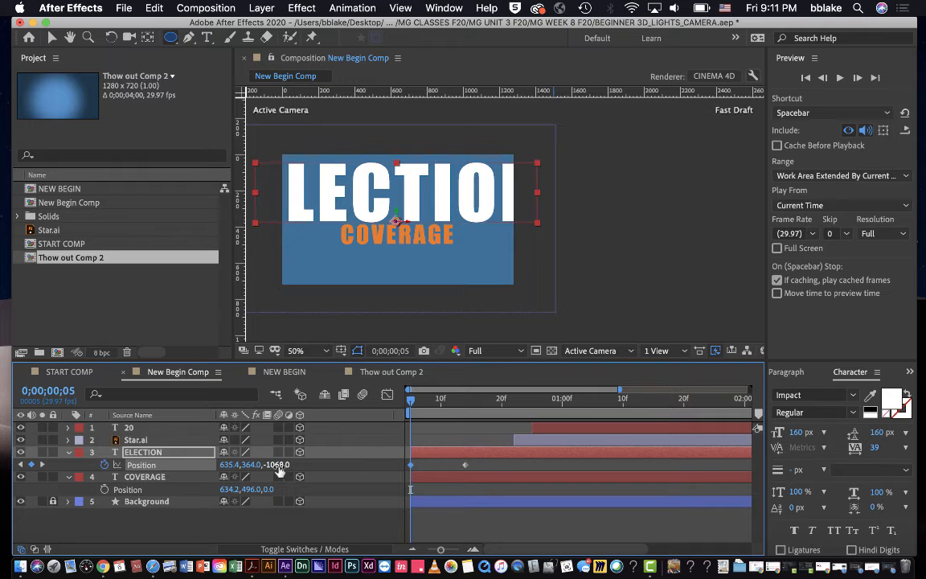
left_click_drag(280, 466, 14, 414)
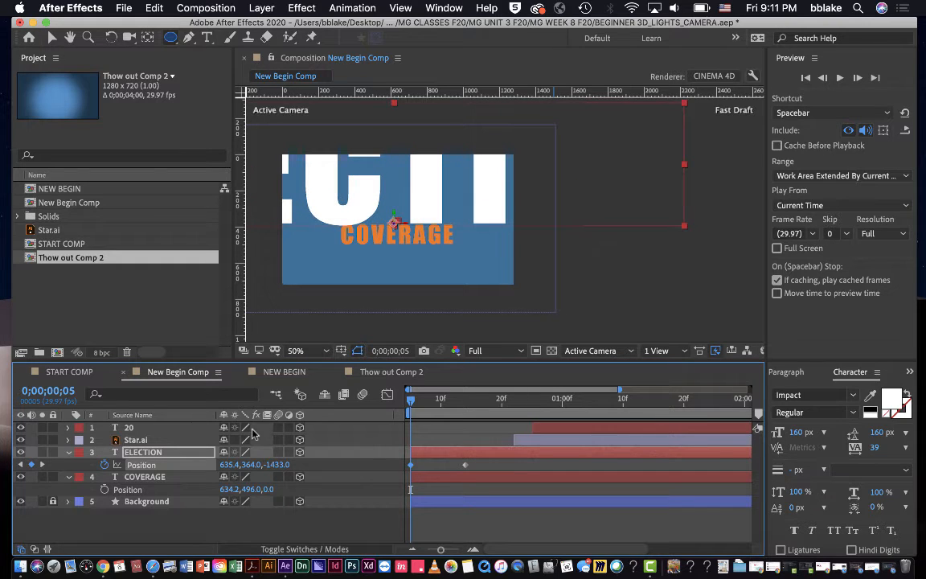
mouse_move(278, 464)
left_mouse_down()
mouse_move(117, 456)
mouse_move(29, 410)
mouse_move(199, 404)
mouse_move(283, 465)
left_mouse_up()
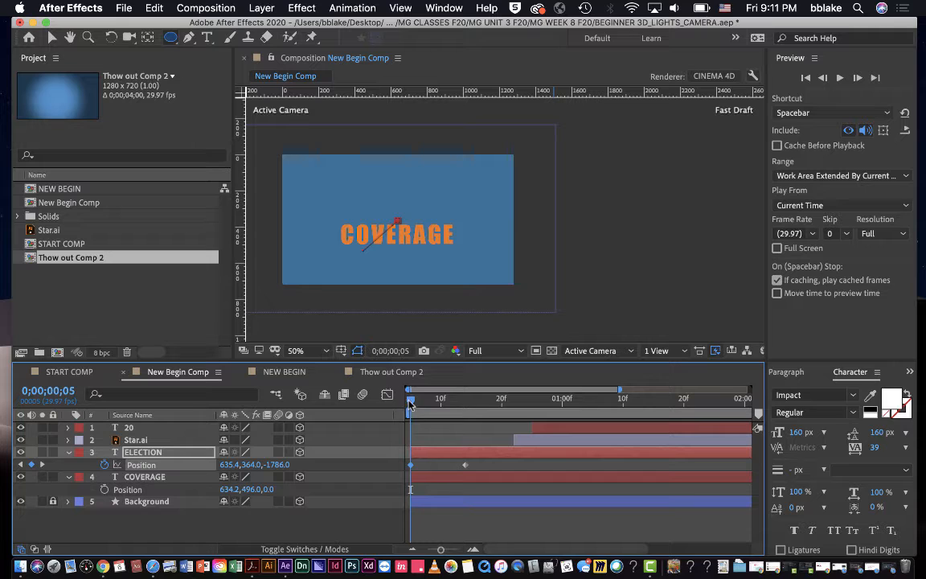
- Preview ELECTION's fly-in from frame 5
mouse_move(409, 402)
left_mouse_down()
mouse_move(474, 403)
mouse_move(409, 400)
left_mouse_up()
key("space")
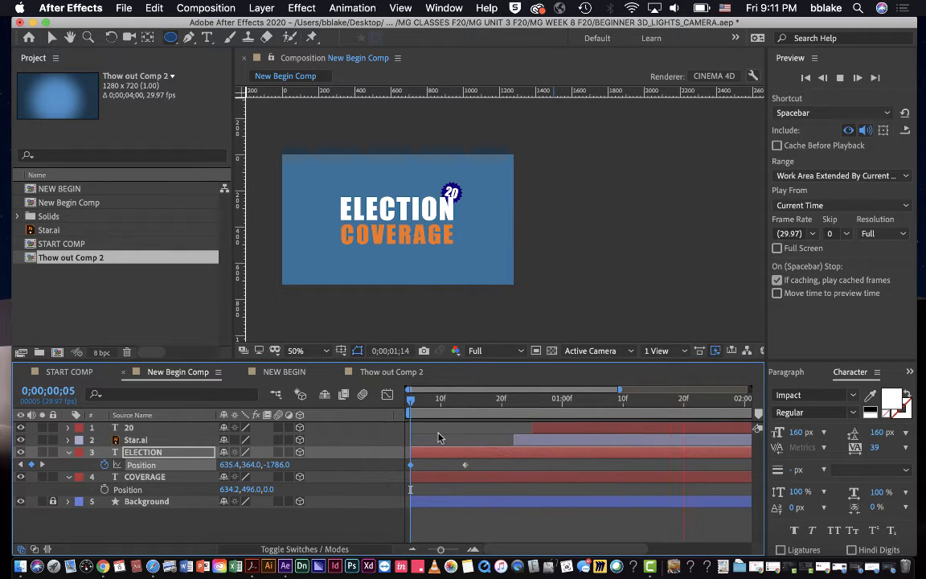
key("space")
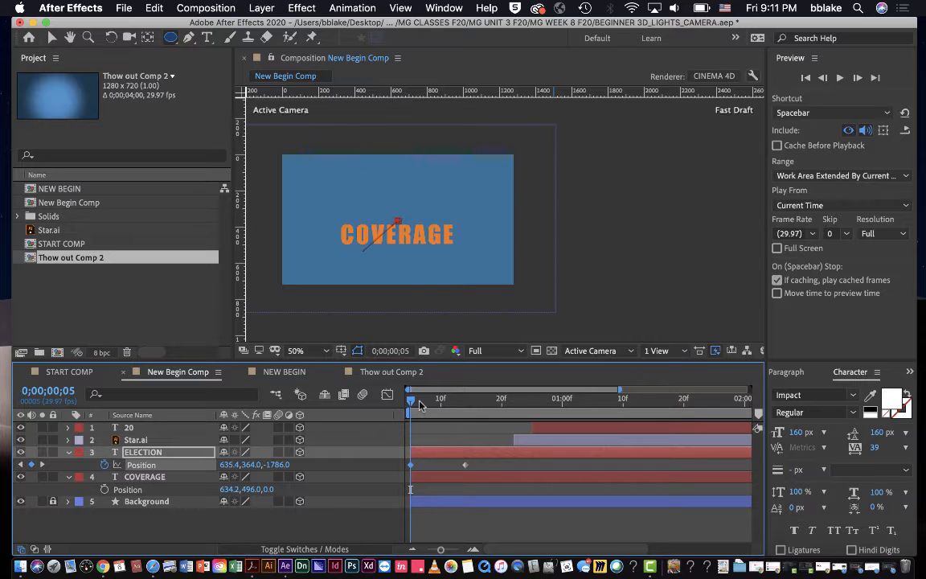
- Add Position keyframes to the COVERAGE layer at frames 14 and 23, and return to the first one
left_click_drag(411, 405, 464, 409)
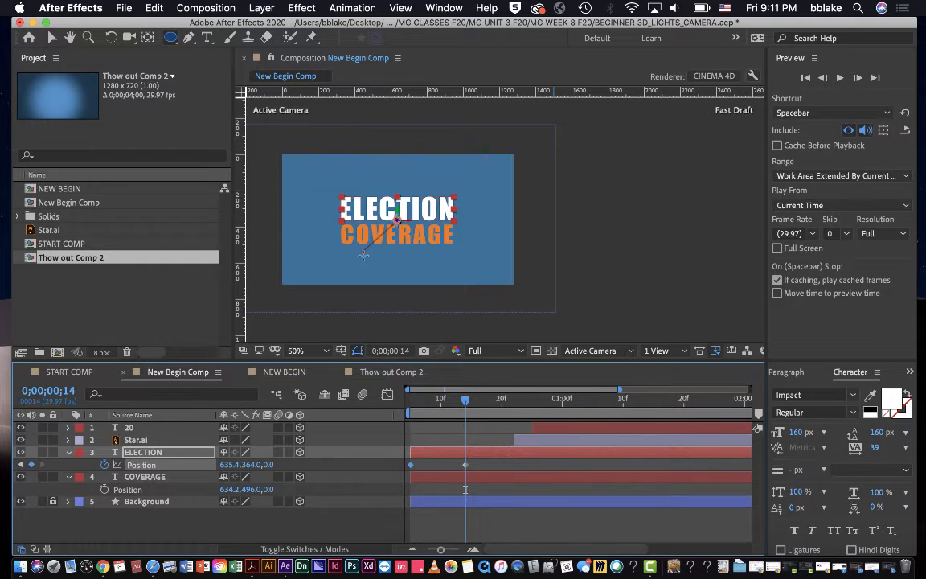
left_click(104, 490)
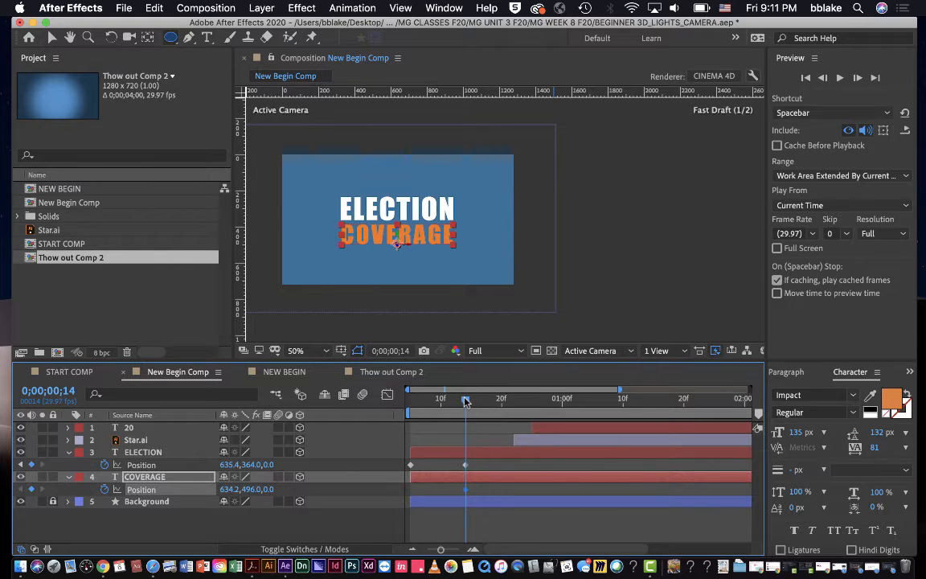
left_click_drag(465, 402, 519, 406)
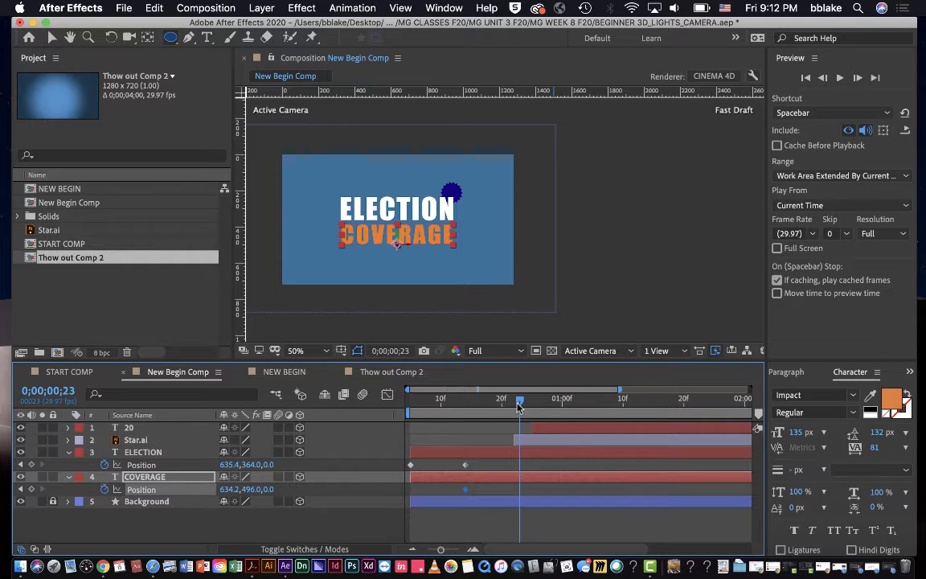
left_click(31, 490)
left_click(22, 489)
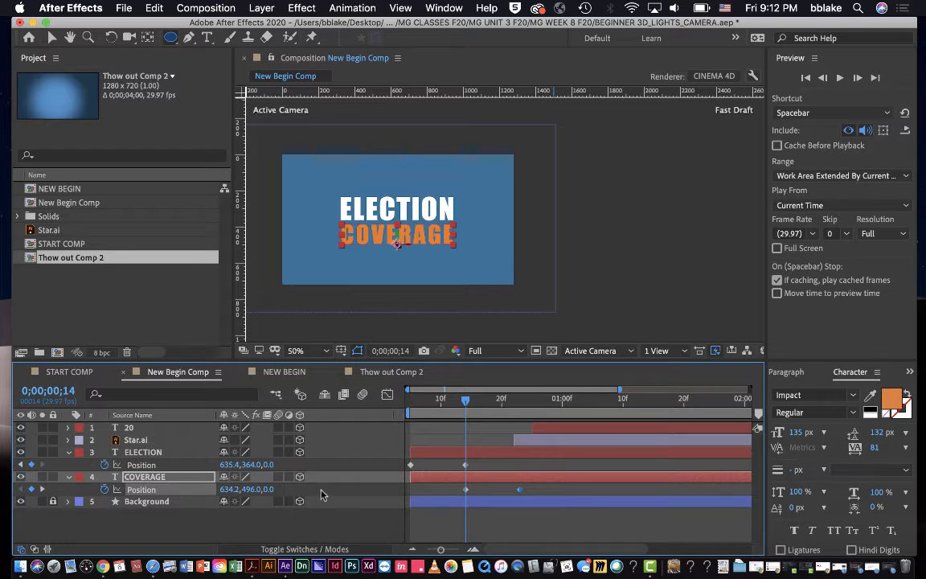
- At frame 14, move COVERAGE forward along Z to -1725.7 so it starts out of view
left_click_drag(268, 490, 45, 477)
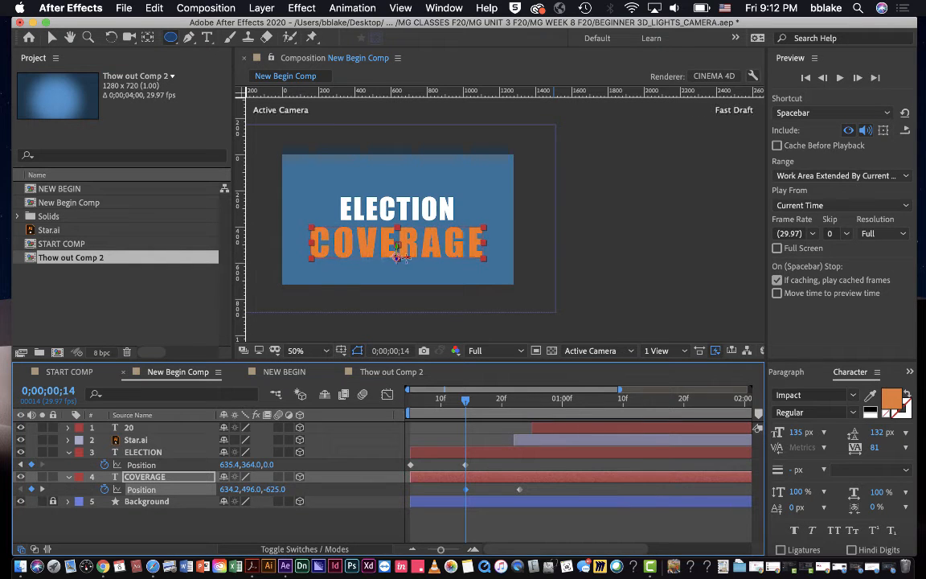
scroll(400, 250, "up", 2)
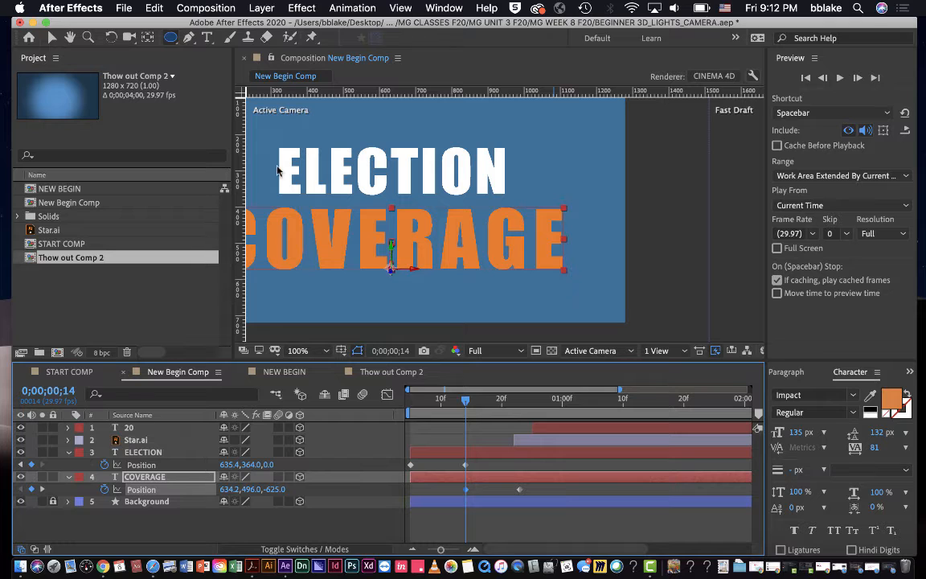
left_click(50, 38)
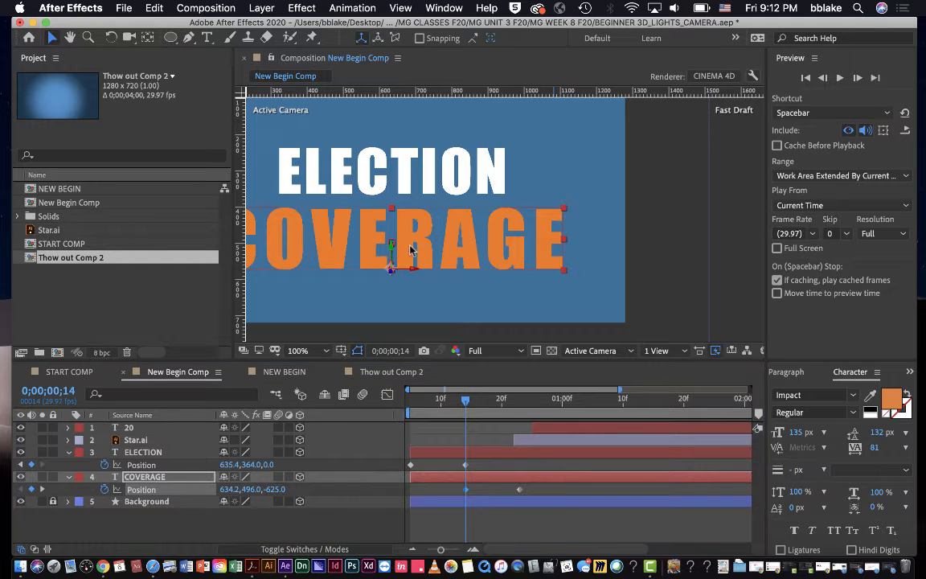
left_click_drag(390, 271, 78, 455)
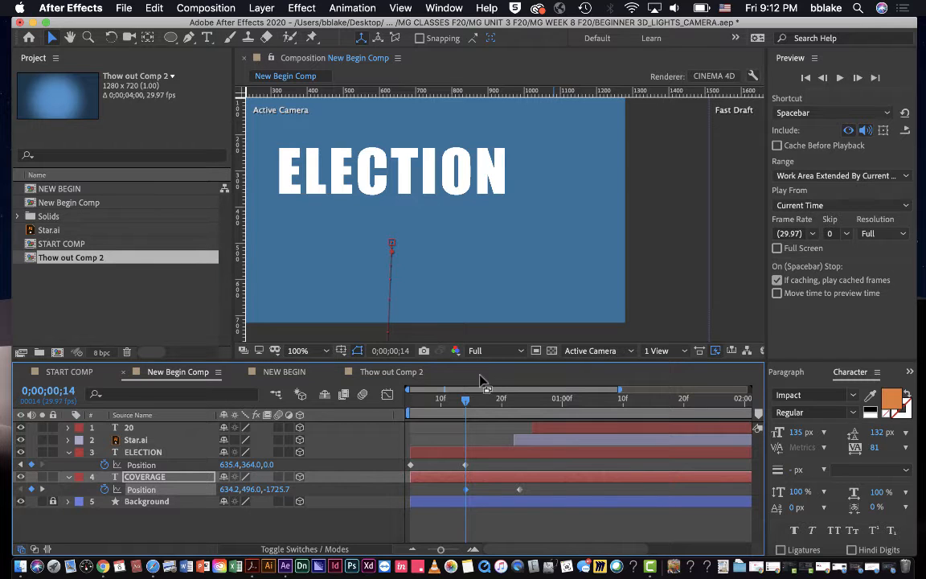
- Preview the ELECTION and COVERAGE fly-ins in sequence from frame 5
scroll(480, 287, "down", 4)
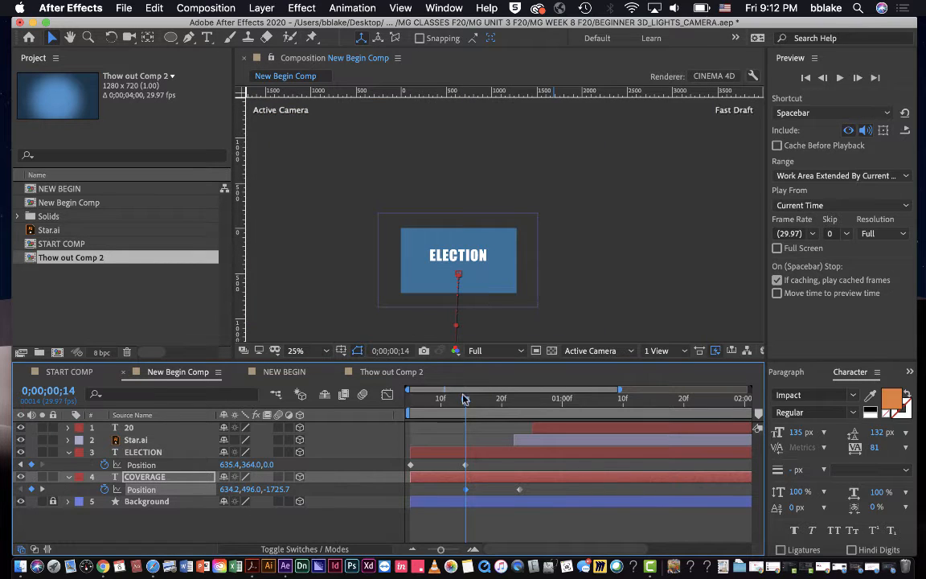
left_click_drag(464, 399, 411, 400)
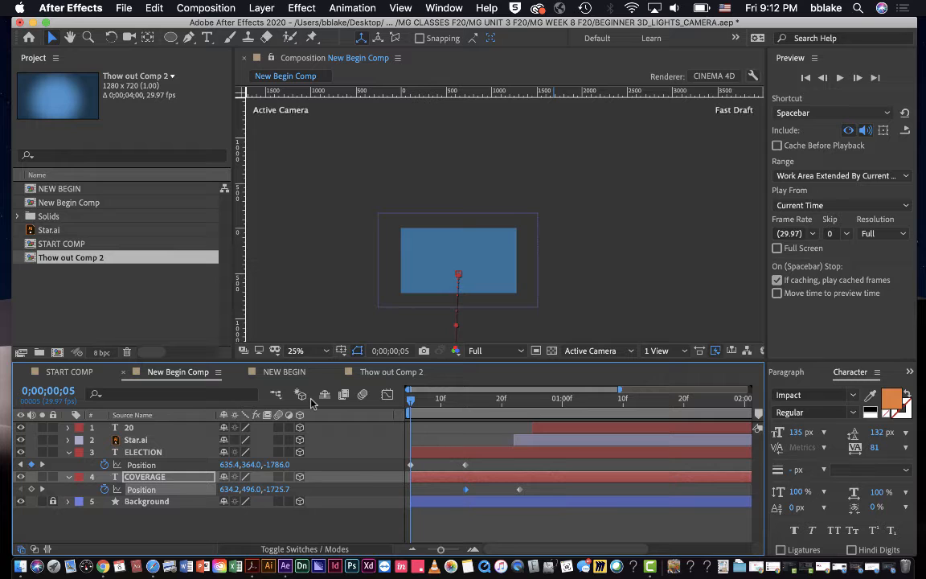
key("space")
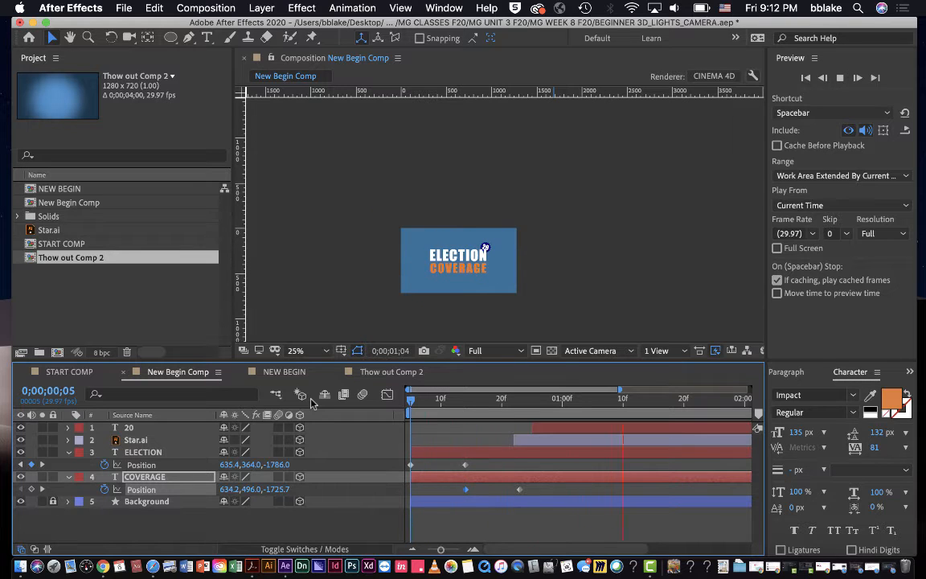
- Shift the Star.ai and 20 layers together so that Star.ai starts at frame 26, after COVERAGE has landed
key("space")
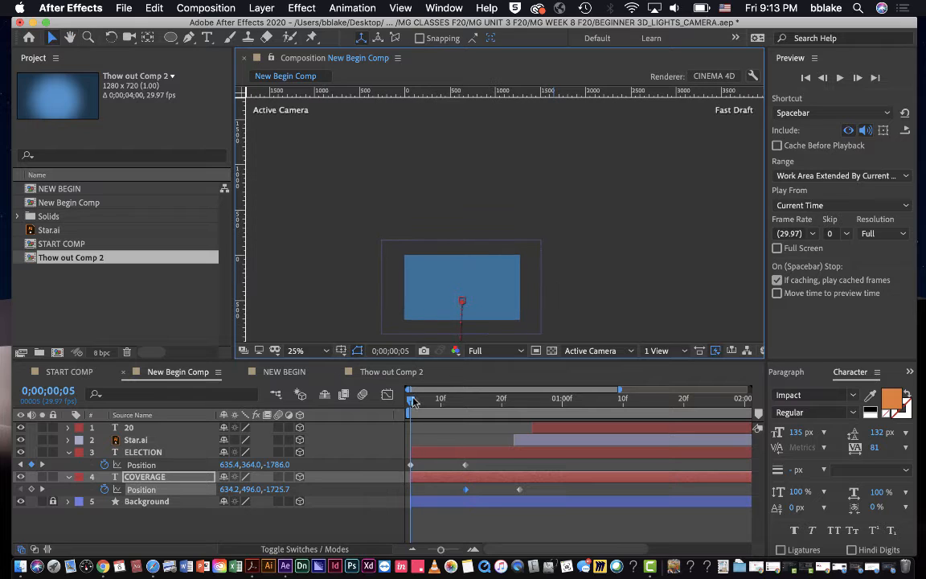
key("space")
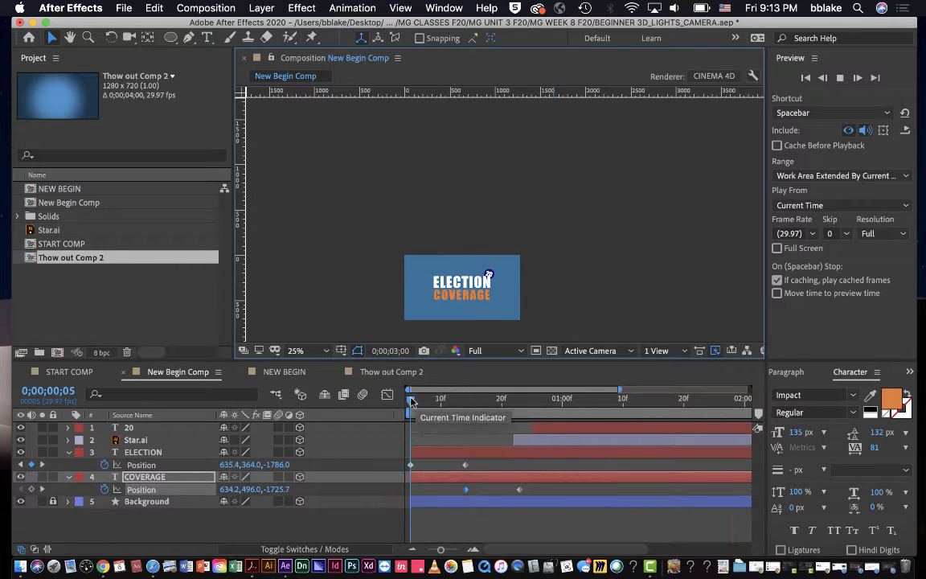
left_click_drag(411, 399, 541, 401)
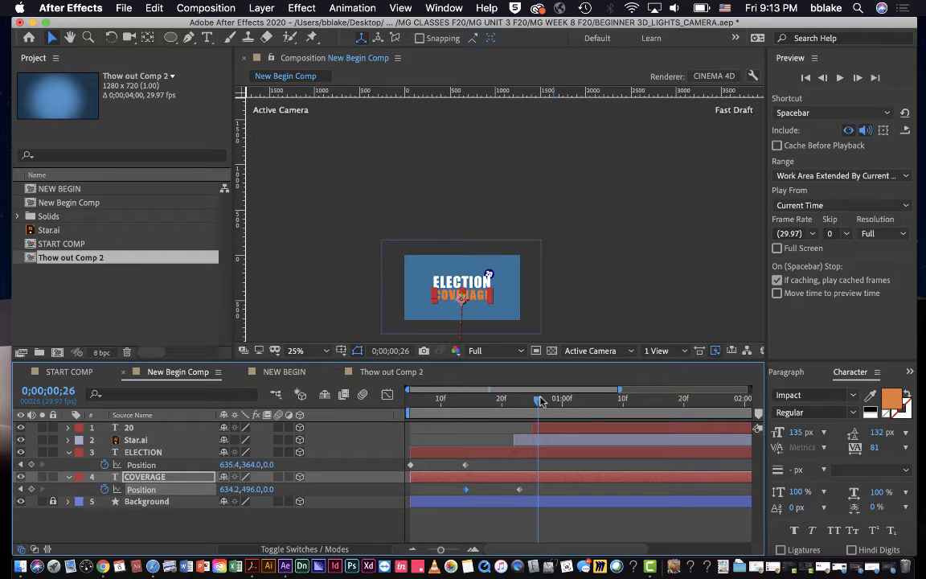
left_click(547, 441)
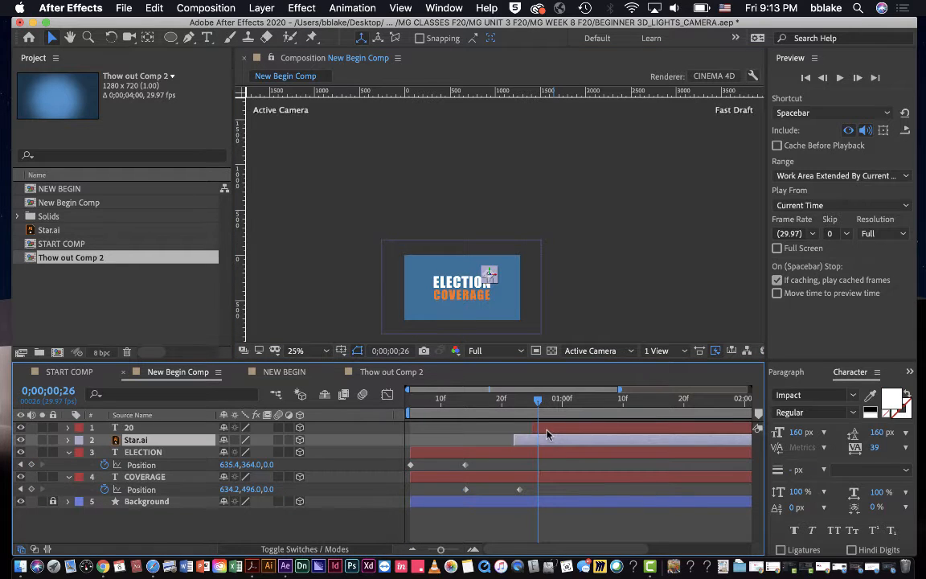
left_click(546, 429, "shift")
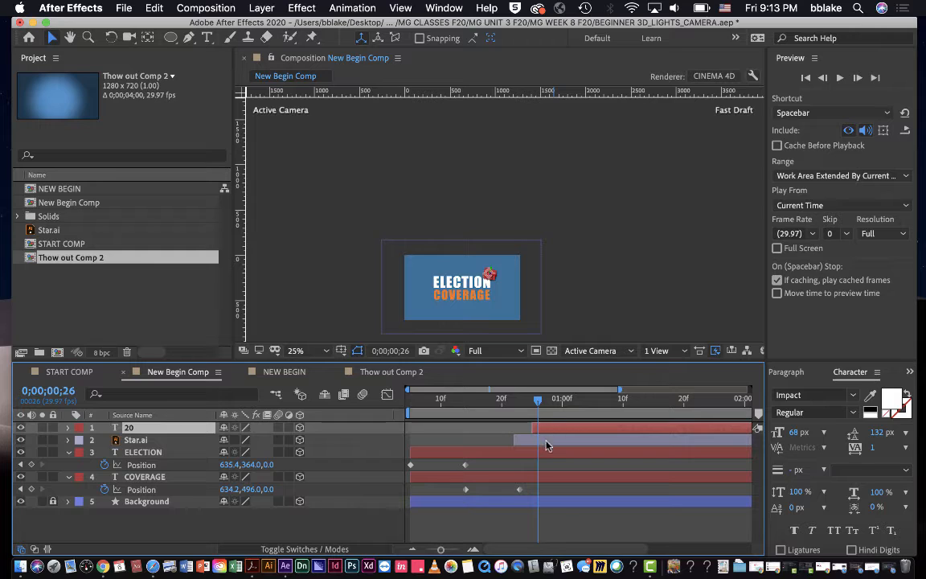
left_click_drag(547, 434, 572, 435)
- Preview the title animation from frame 5 with the retimed star and 20 layers
left_click_drag(539, 399, 276, 402)
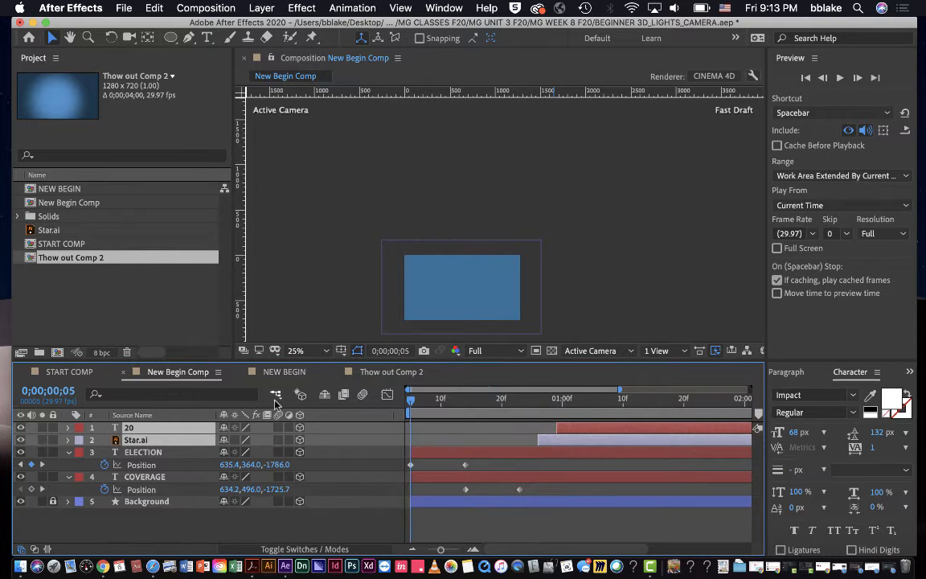
scroll(455, 284, "up", 2)
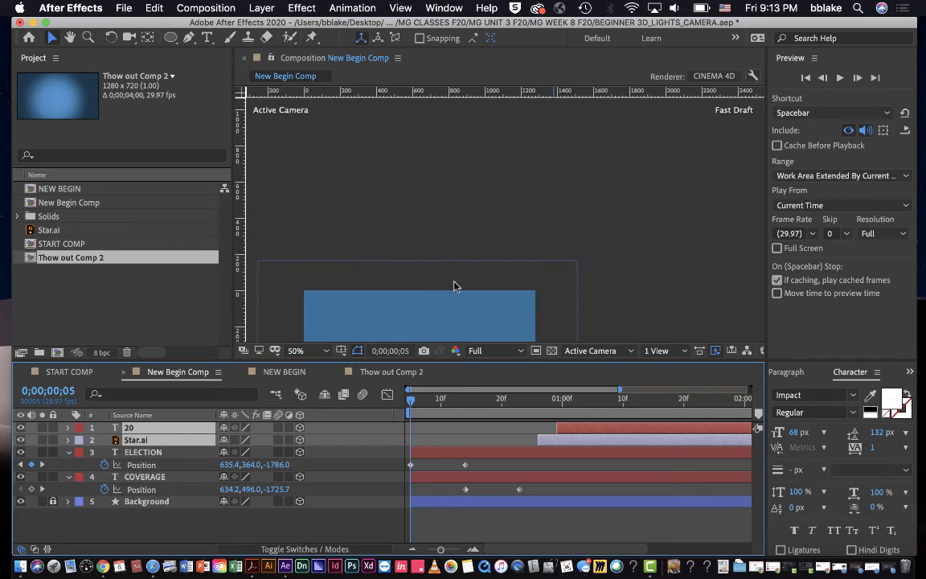
key("space")
left_click_drag(463, 321, 525, 200)
scroll(524, 201, "up", 2)
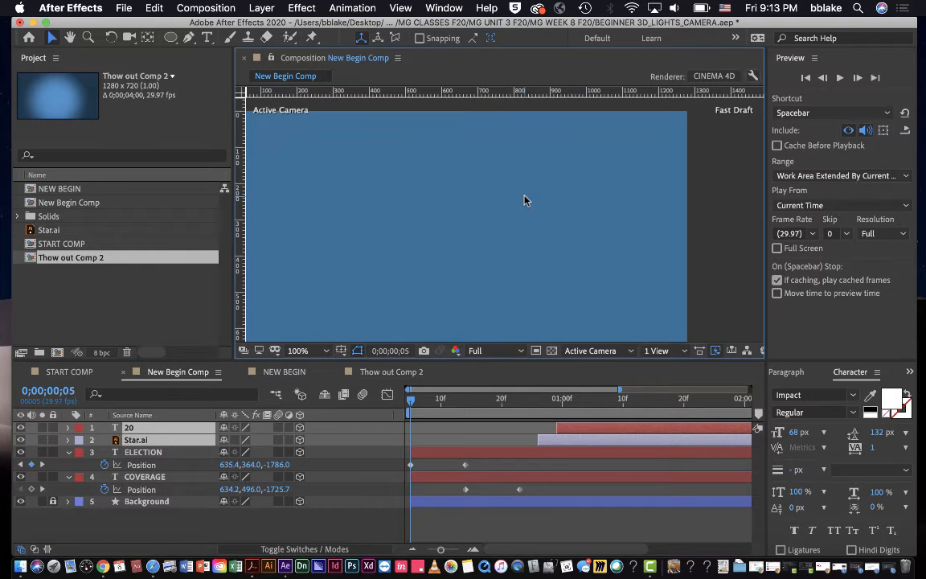
scroll(524, 200, "down", 2)
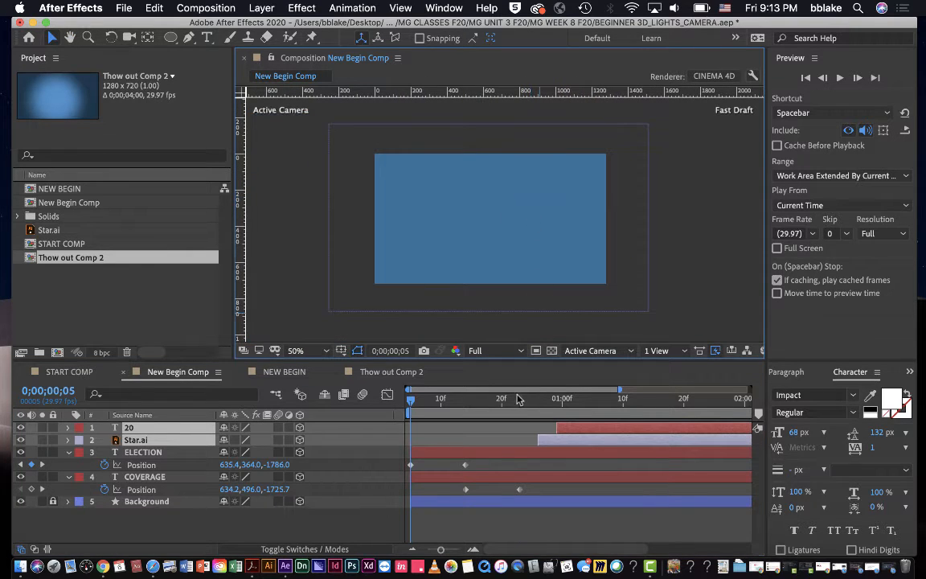
key("space")
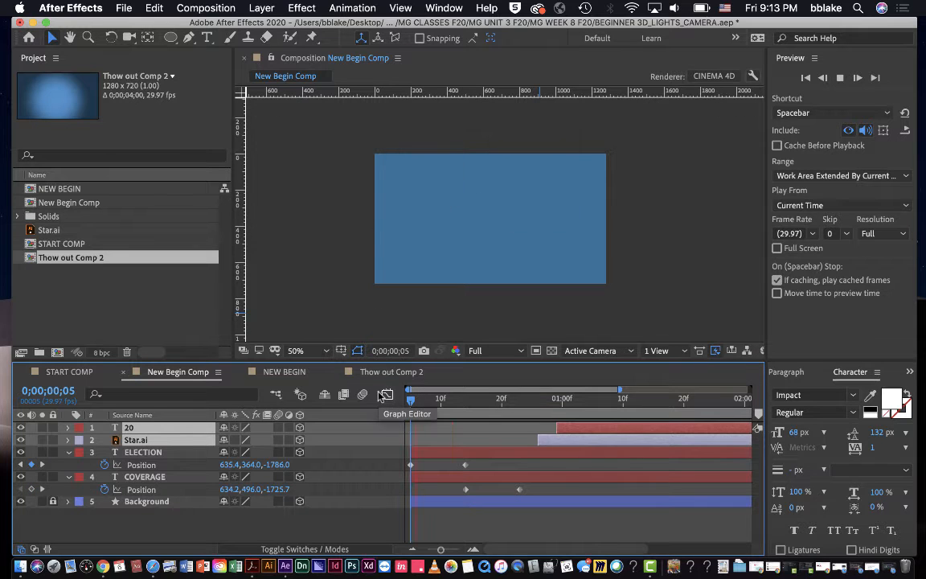
key("space")
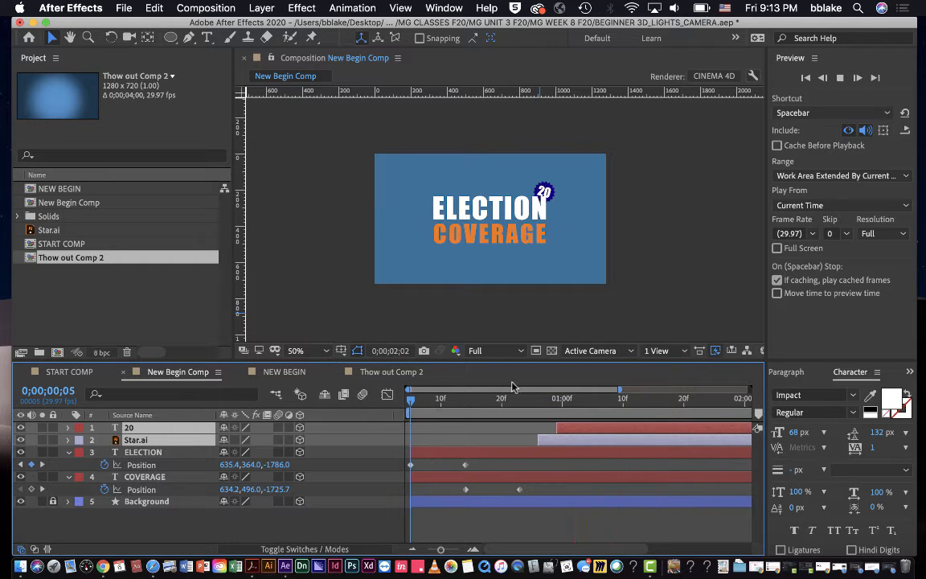
- At 0;00;01;05, move the 20 and Star.ai layers together along Z to -38, in front of the ELECTION text
scroll(564, 216, "up", 2)
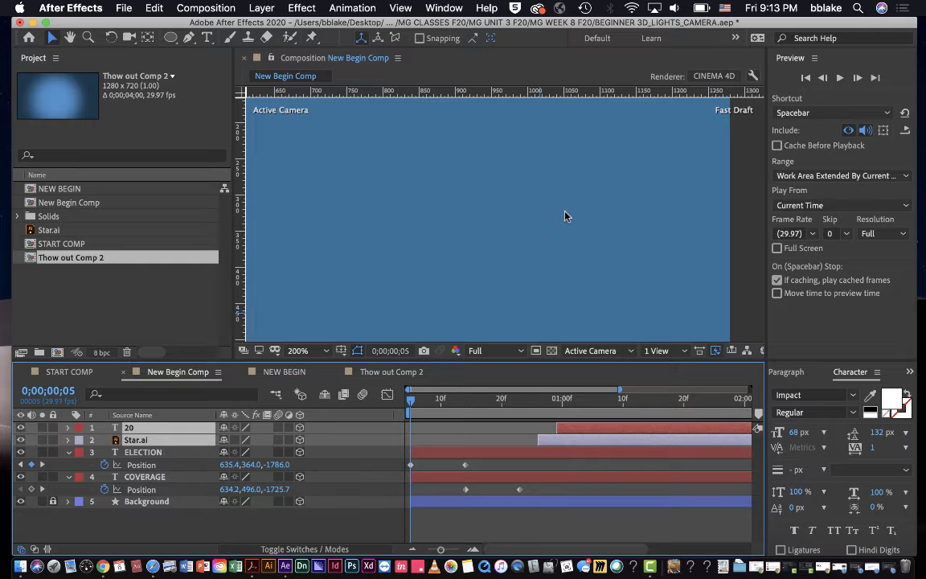
left_click_drag(410, 400, 593, 405)
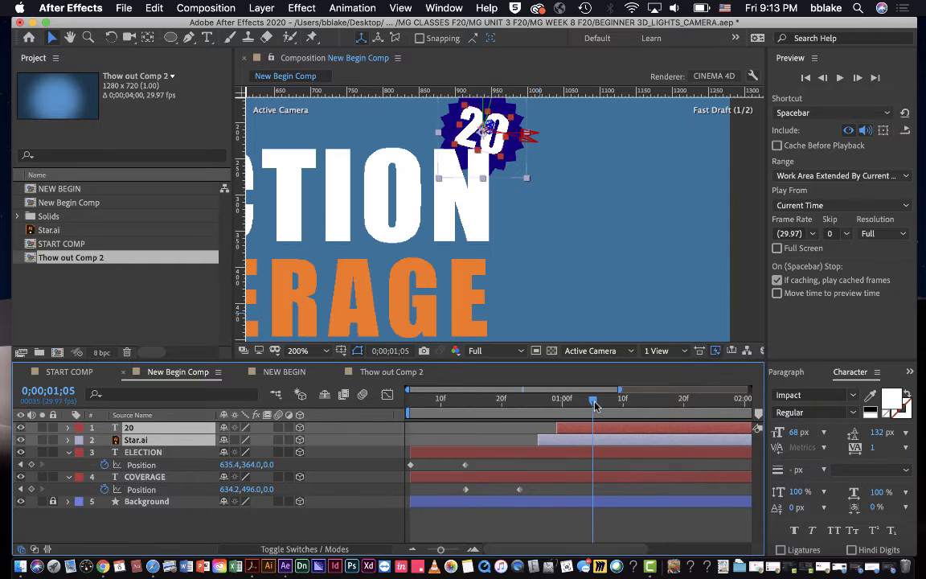
left_click(524, 208)
left_click(460, 120)
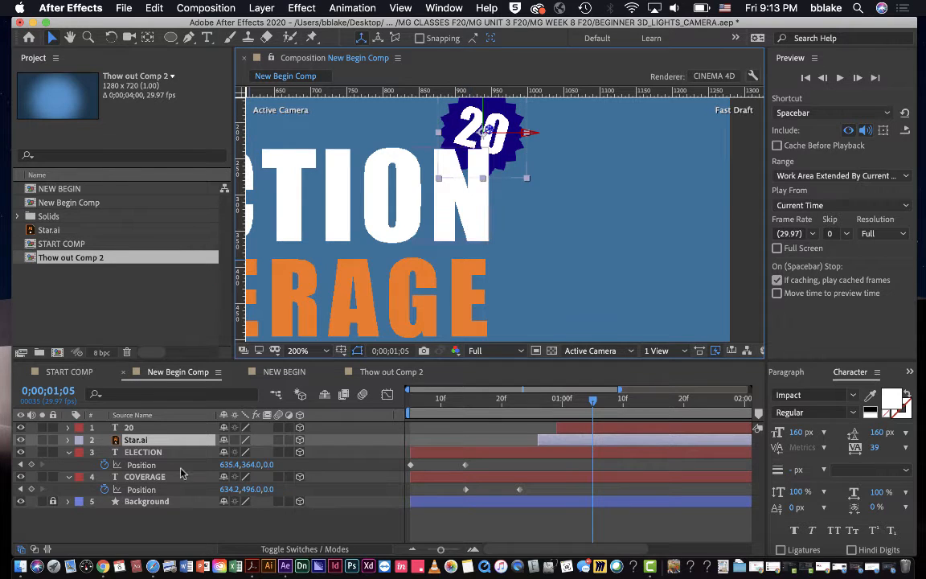
left_click(141, 429)
left_click(147, 441, "shift")
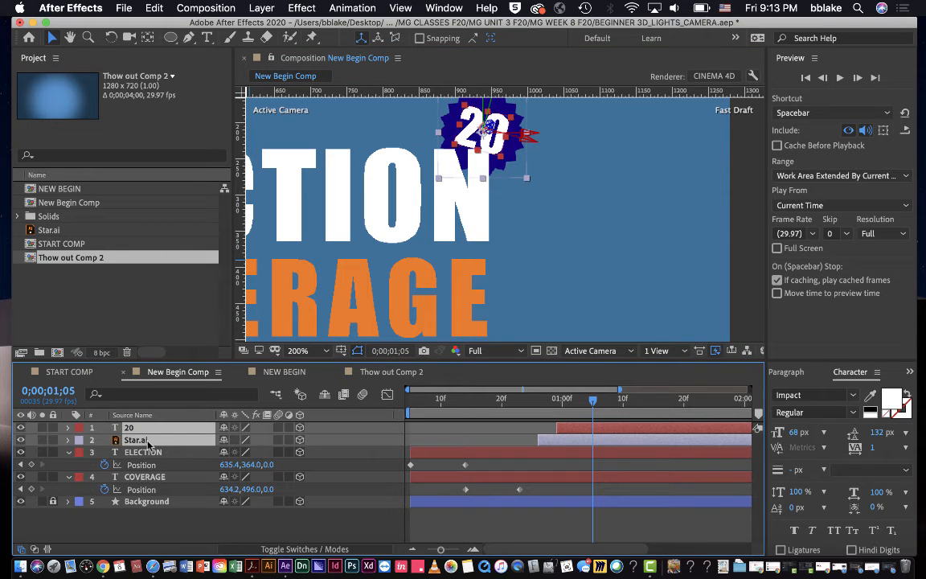
key("p")
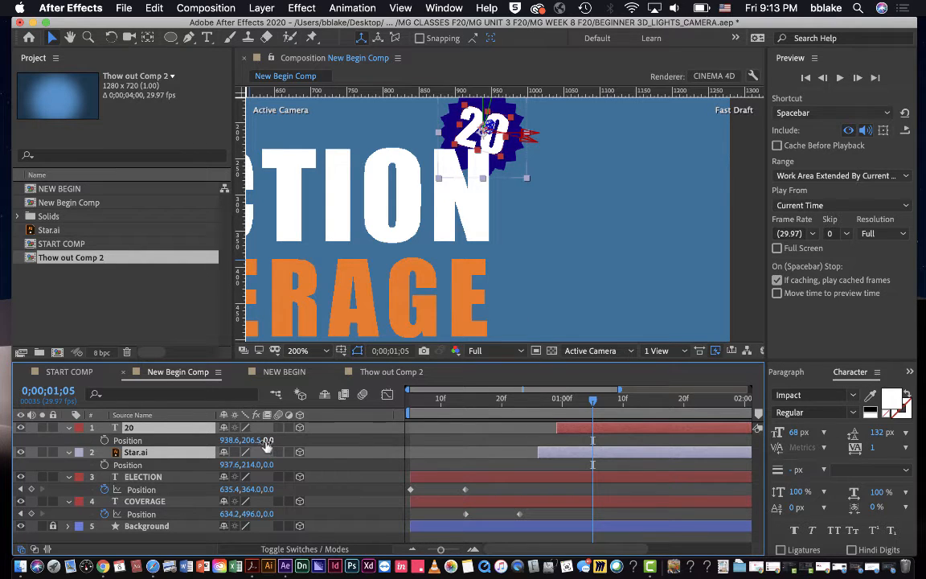
left_click_drag(266, 439, 241, 446)
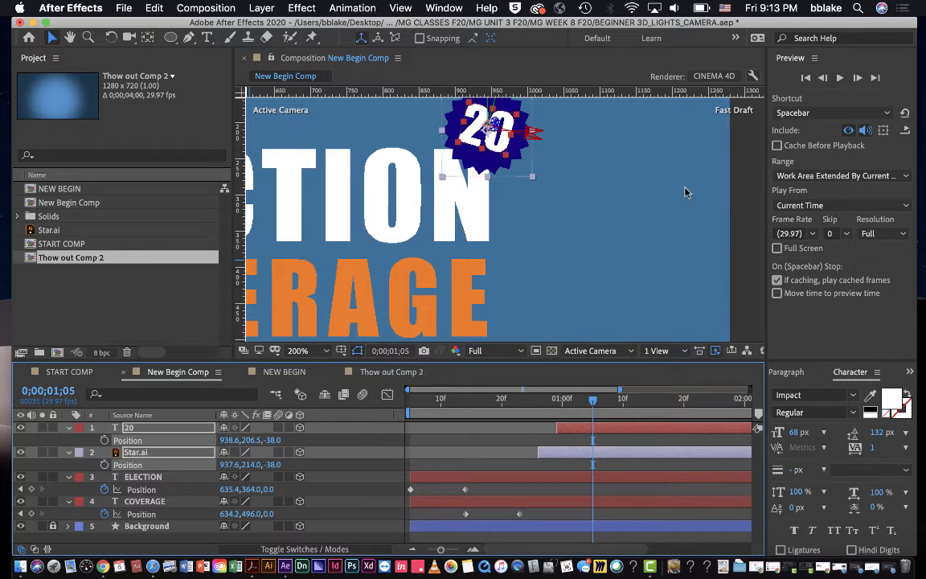
left_click(668, 196)
- Play back the whole title from frame 5 to check the star and 20 in front of ELECTION
scroll(667, 196, "down", 4)
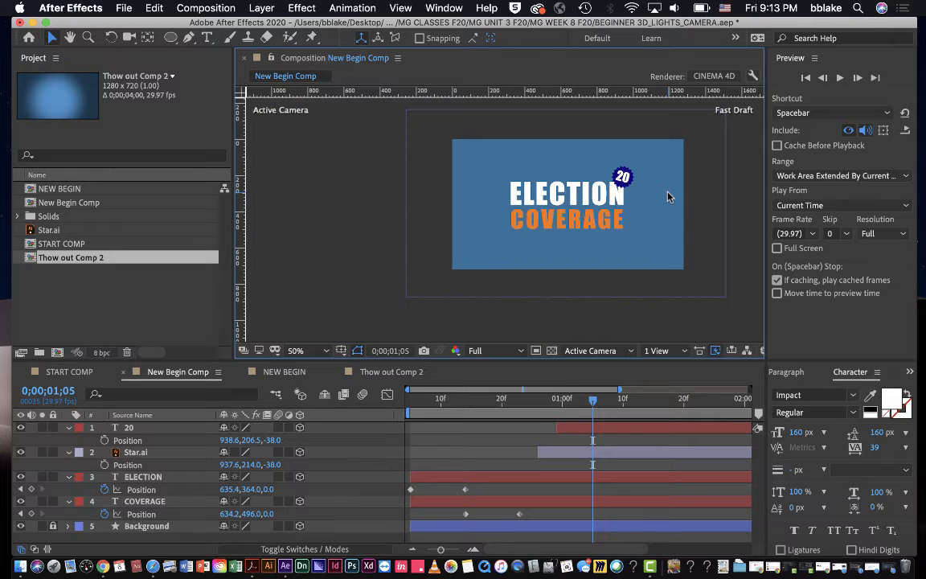
key("Home")
key("space")
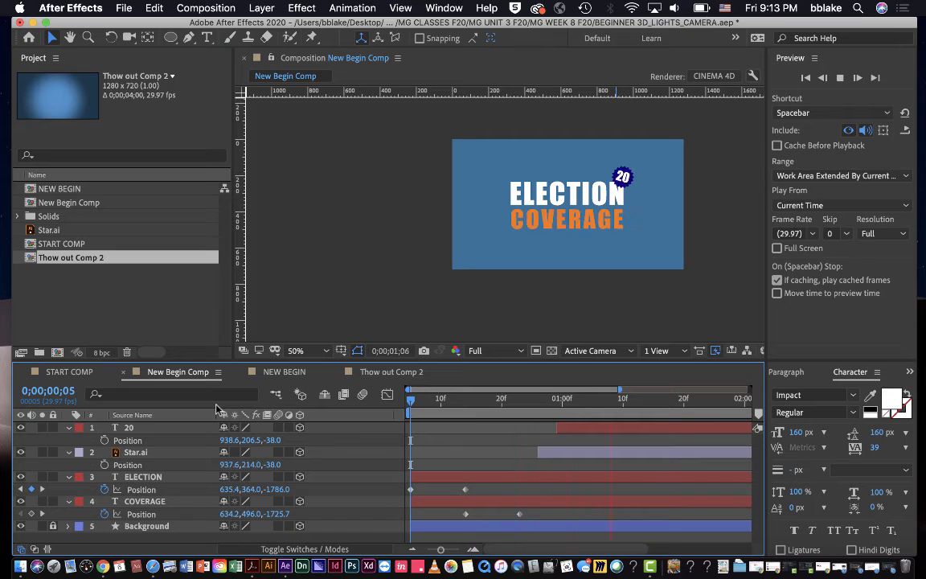
key("space")
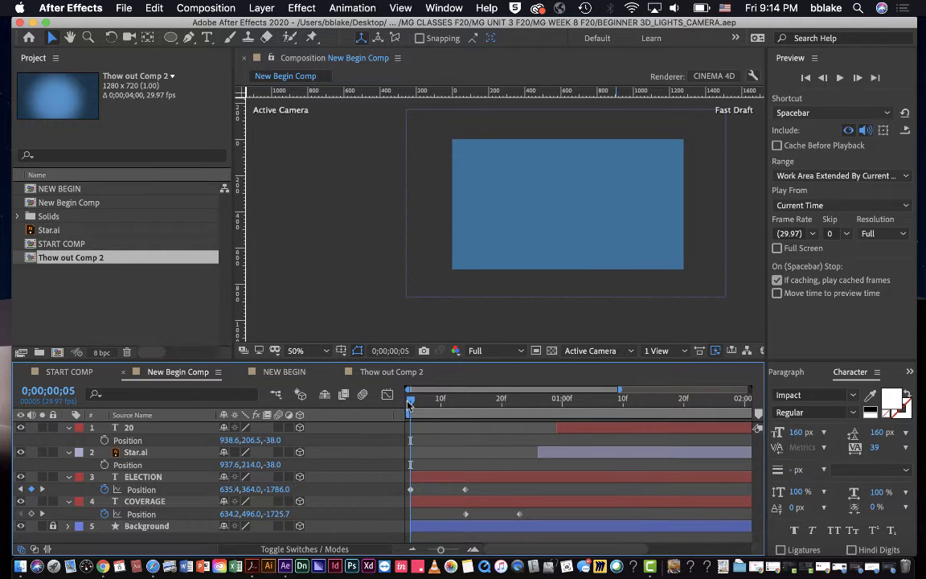
key("space")
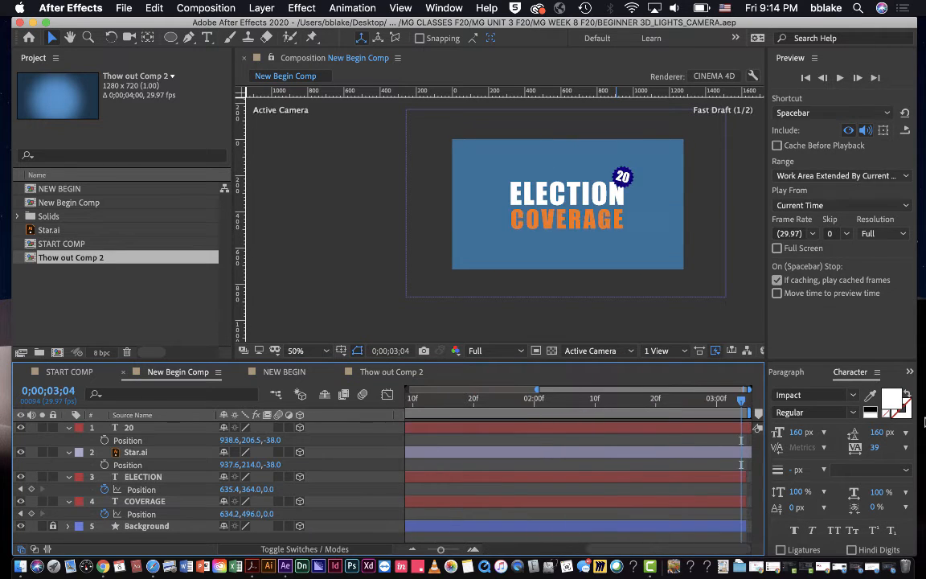
key("space")
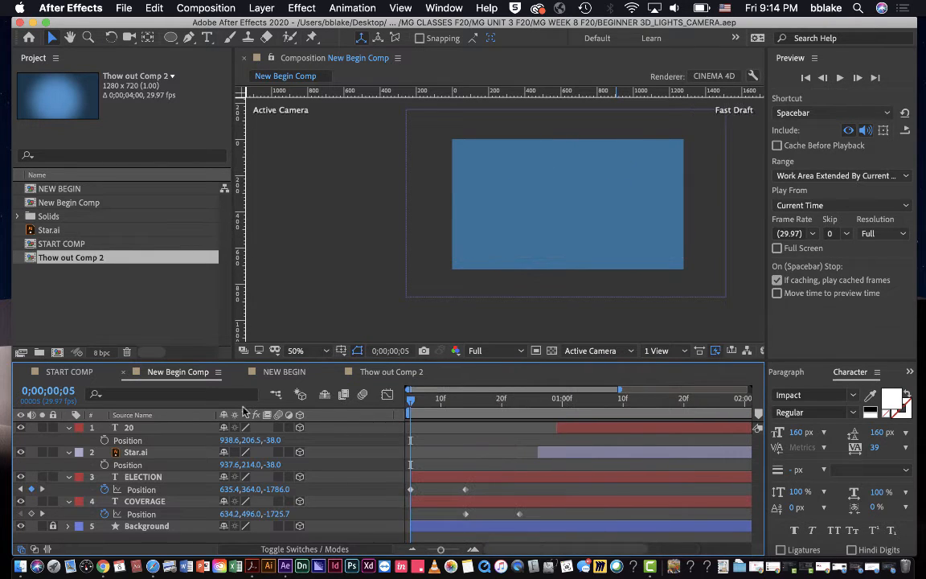
- At frame 23, add a light-blue Spot light with Casts Shadows enabled, adjusting its intensity and cone angle
left_click_drag(411, 402, 521, 399)
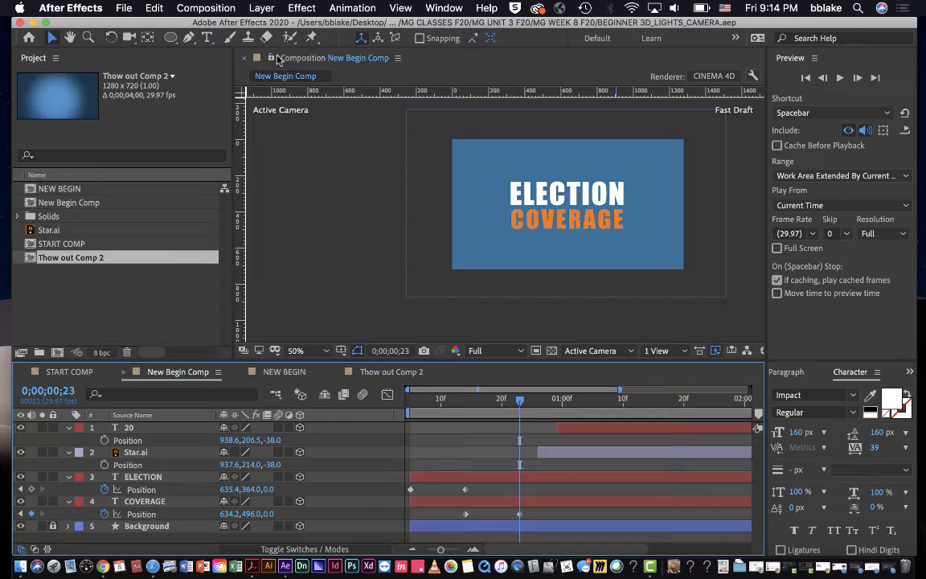
left_click(264, 8)
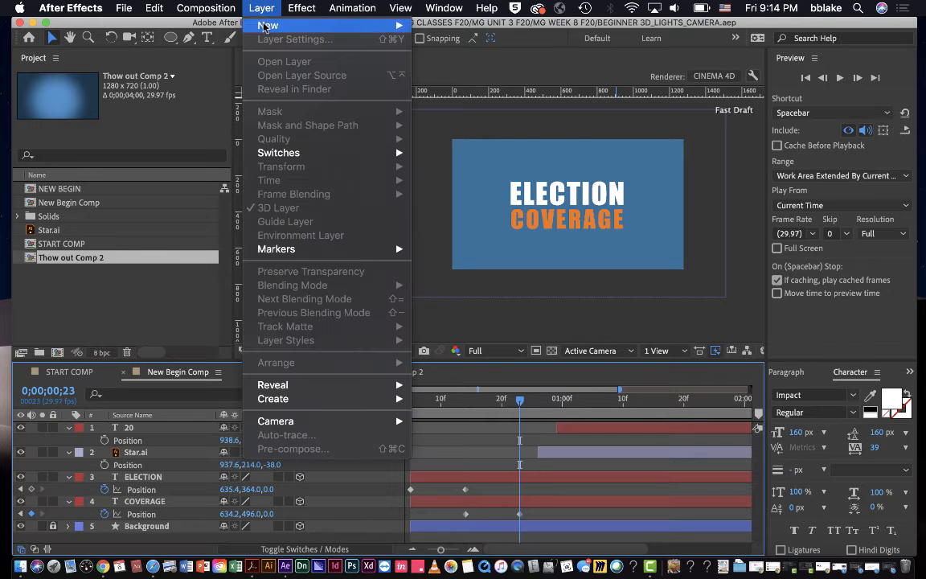
mouse_move(378, 25)
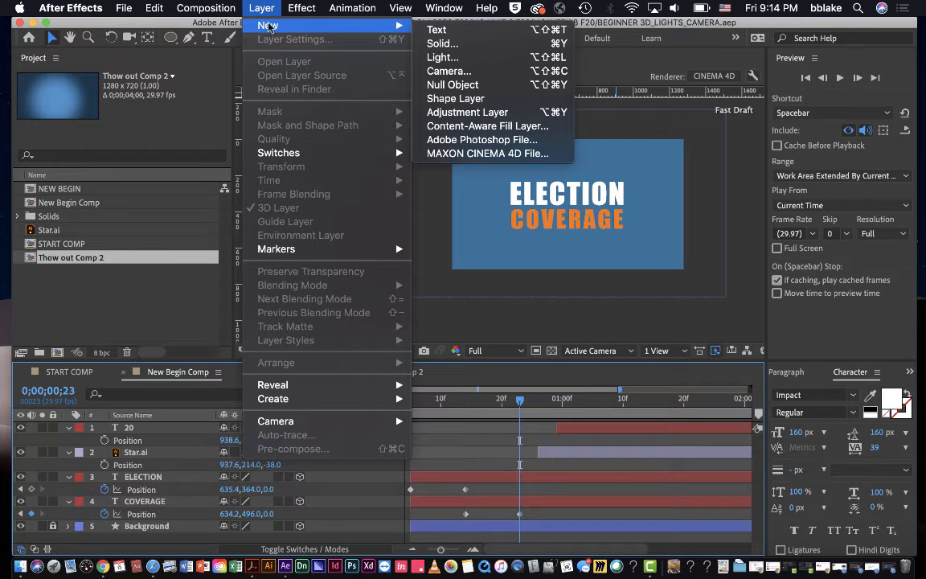
left_click(442, 57)
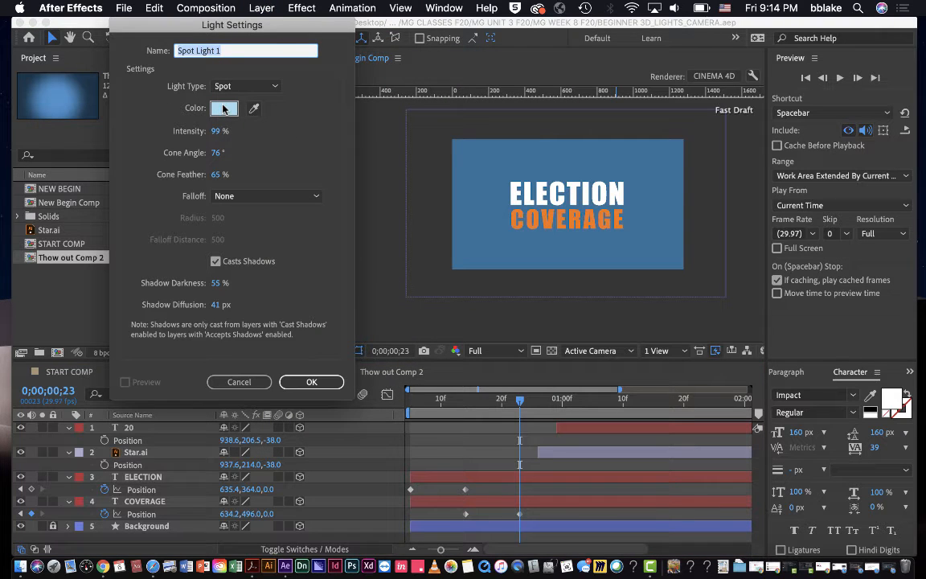
left_click(214, 131)
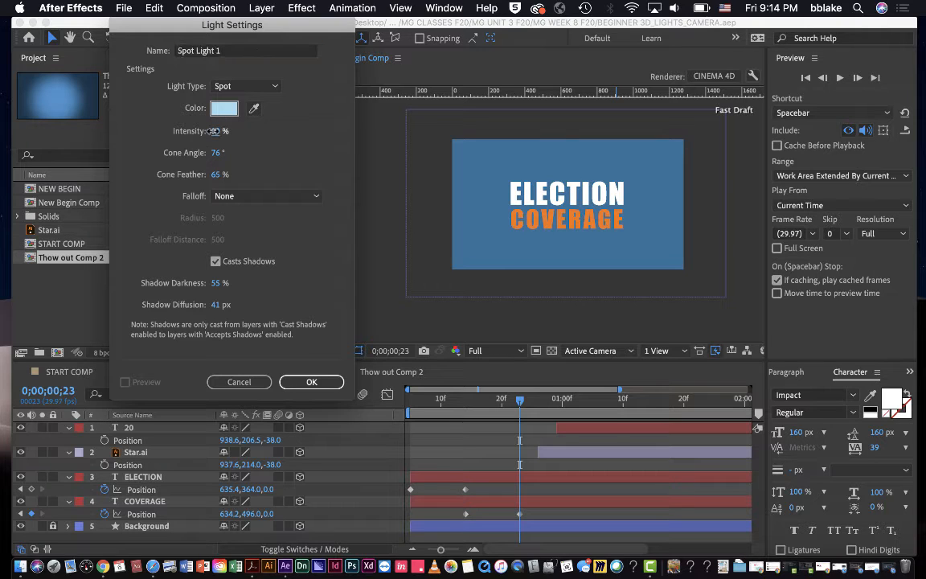
left_click_drag(214, 131, 220, 132)
left_click_drag(219, 157, 217, 161)
left_click(309, 382)
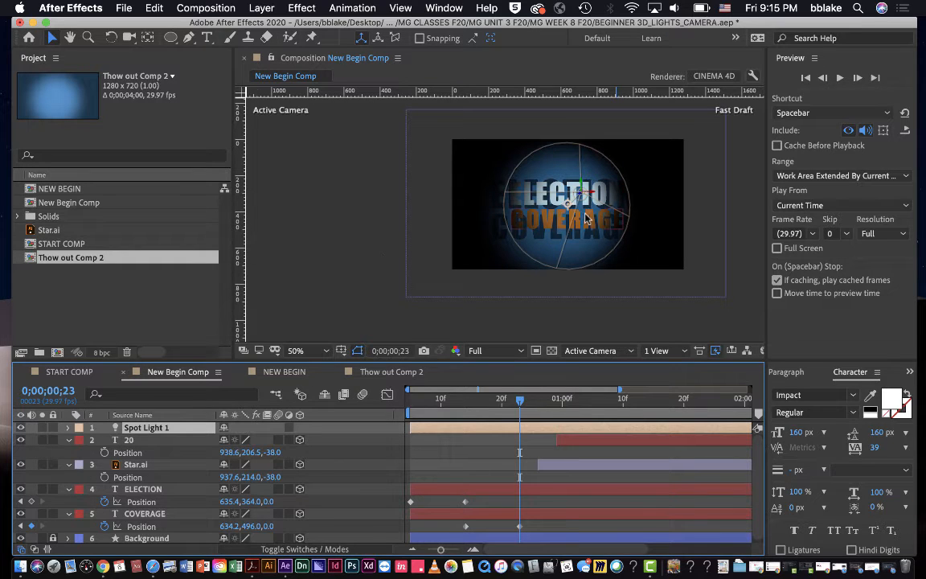
- Collapse the Position properties of the 20, Star.ai, ELECTION and COVERAGE layers, and clear the selection
scroll(585, 217, "up", 2)
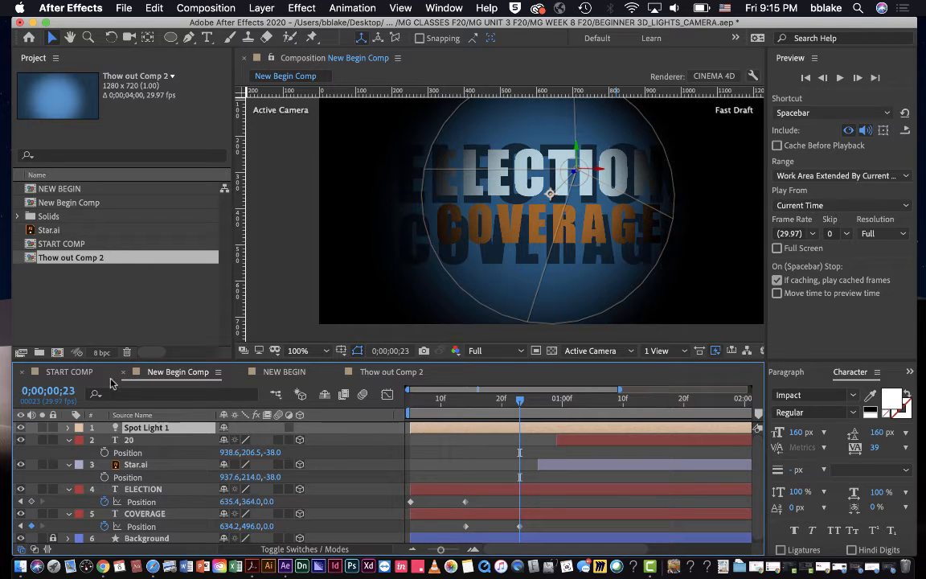
left_click(128, 441)
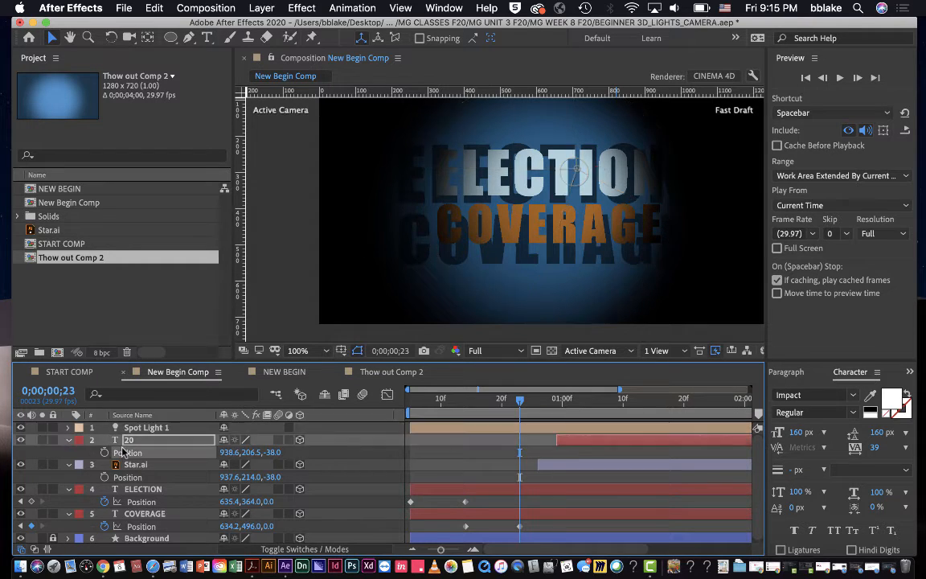
left_click(141, 515, "shift")
key("u")
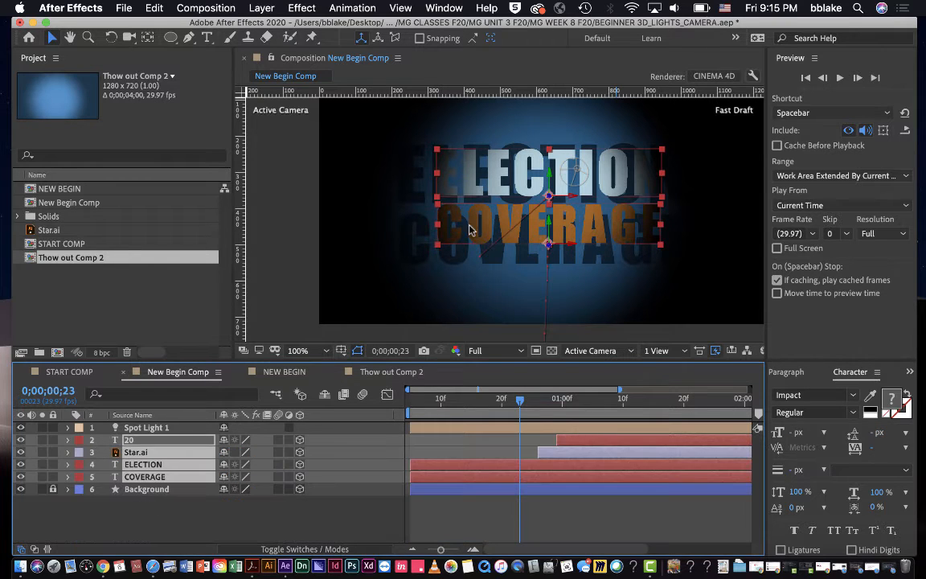
left_click(249, 207)
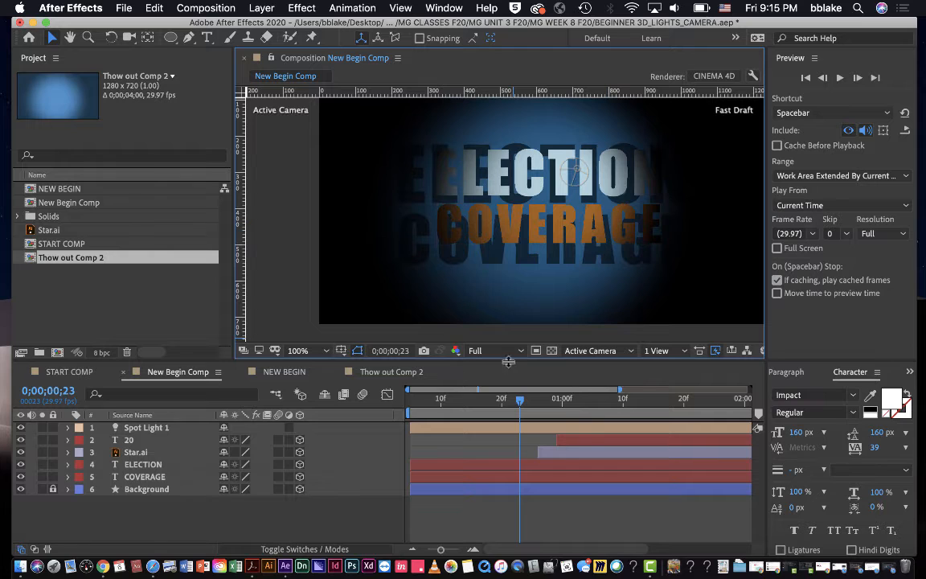
- At 0;00;01;10, add an Ambient light with the pale blue-white color D8E9F0 and 50% intensity
left_click_drag(519, 400, 620, 420)
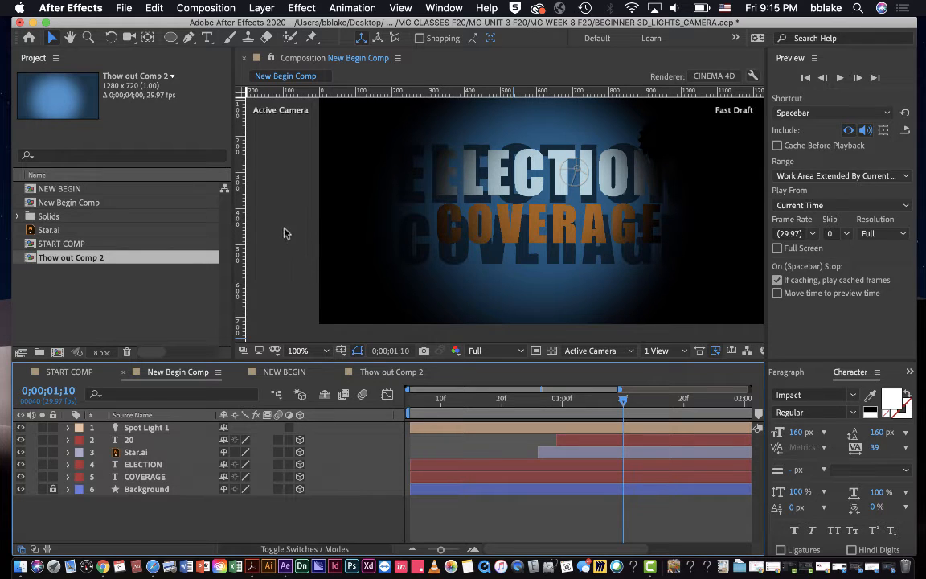
left_click(255, 8)
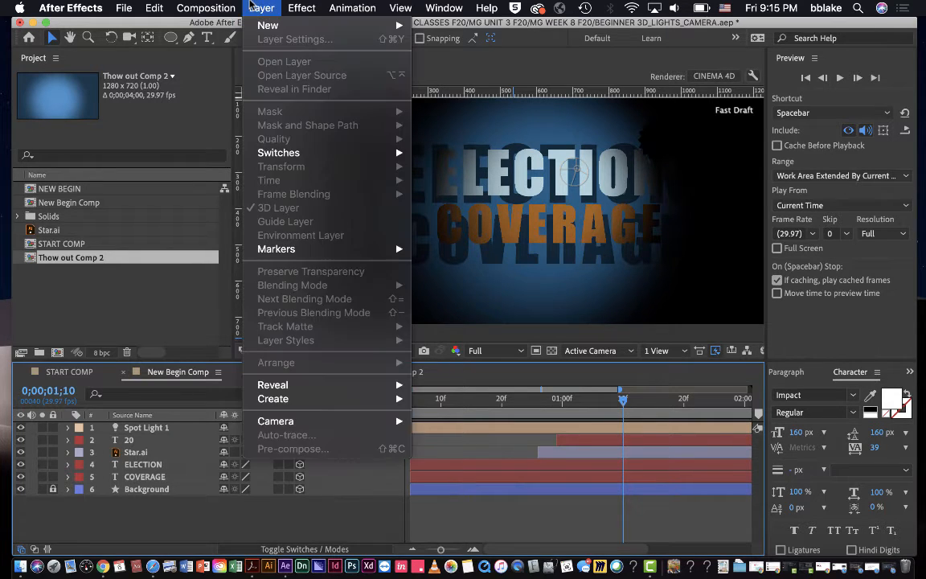
mouse_move(256, 30)
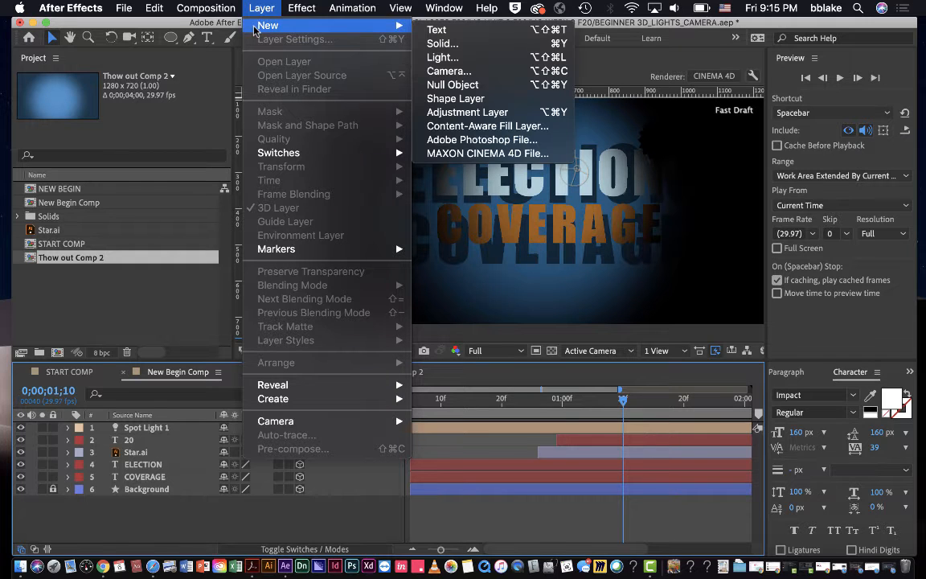
left_click(466, 57)
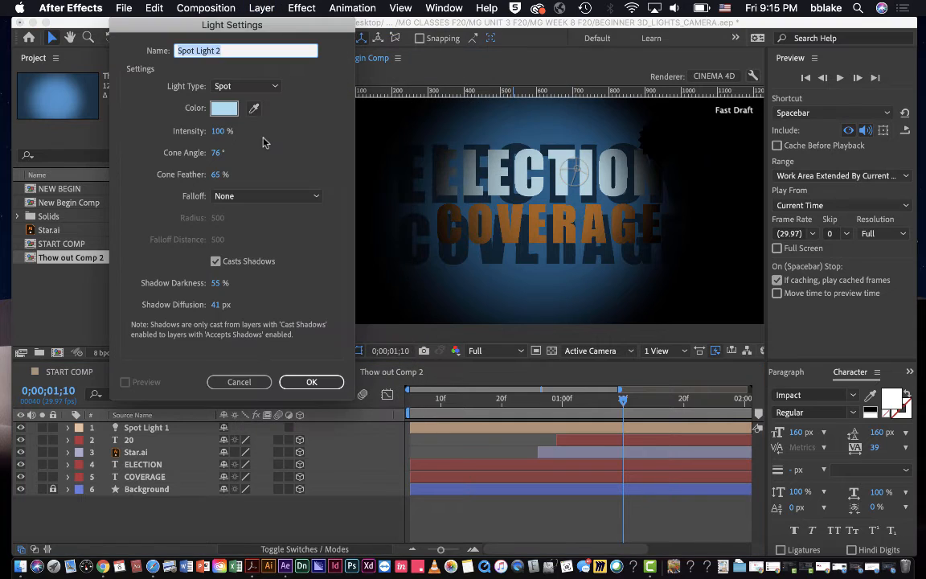
left_click(232, 87)
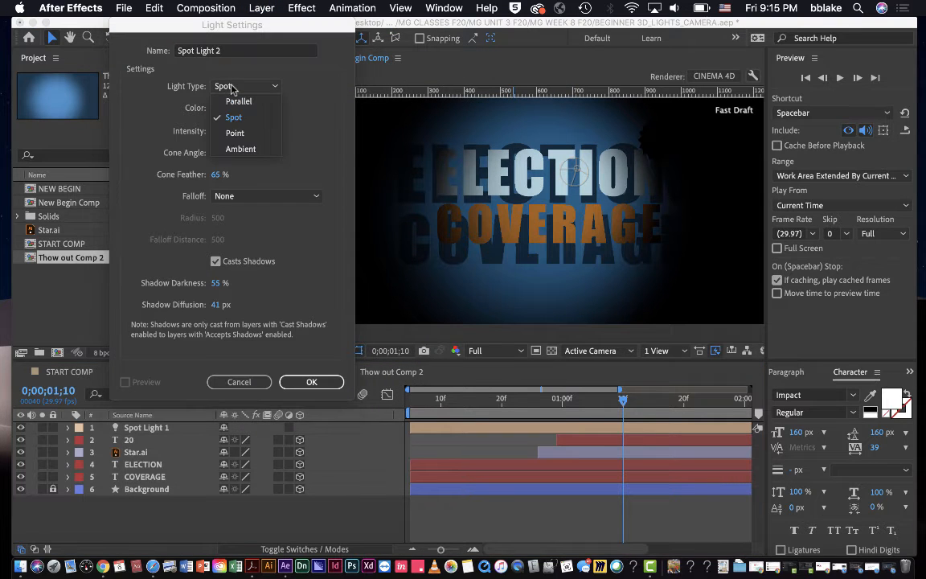
left_click(241, 149)
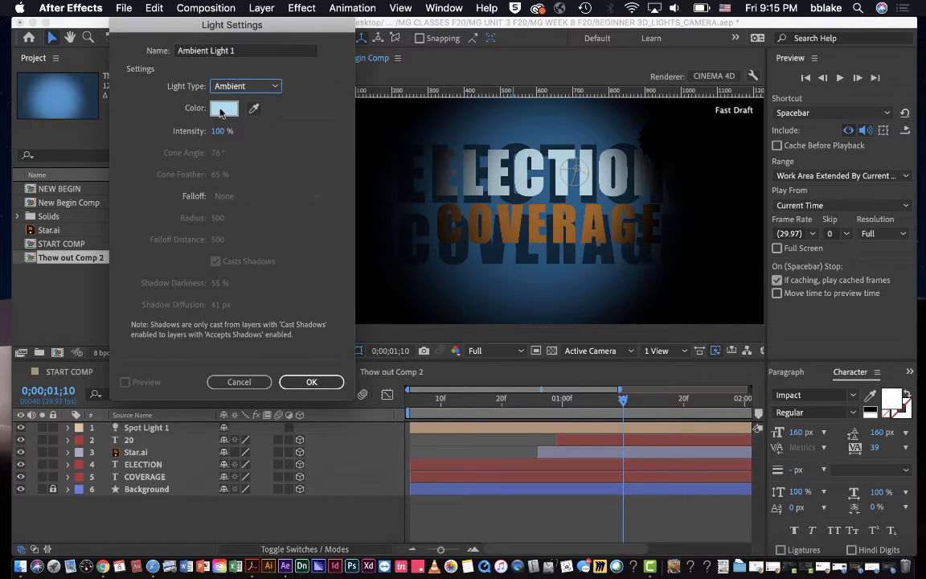
left_click(221, 110)
left_click_drag(412, 312, 387, 281)
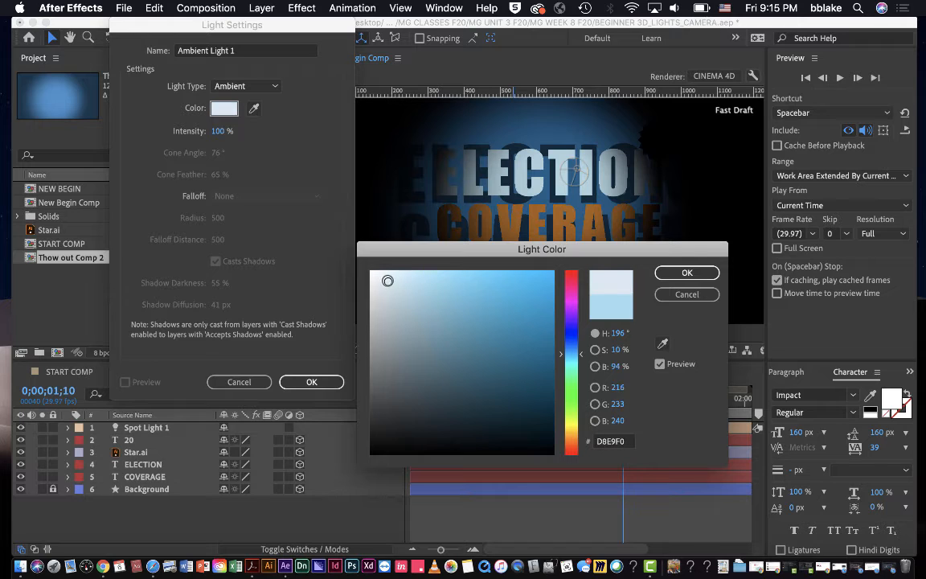
left_click(687, 272)
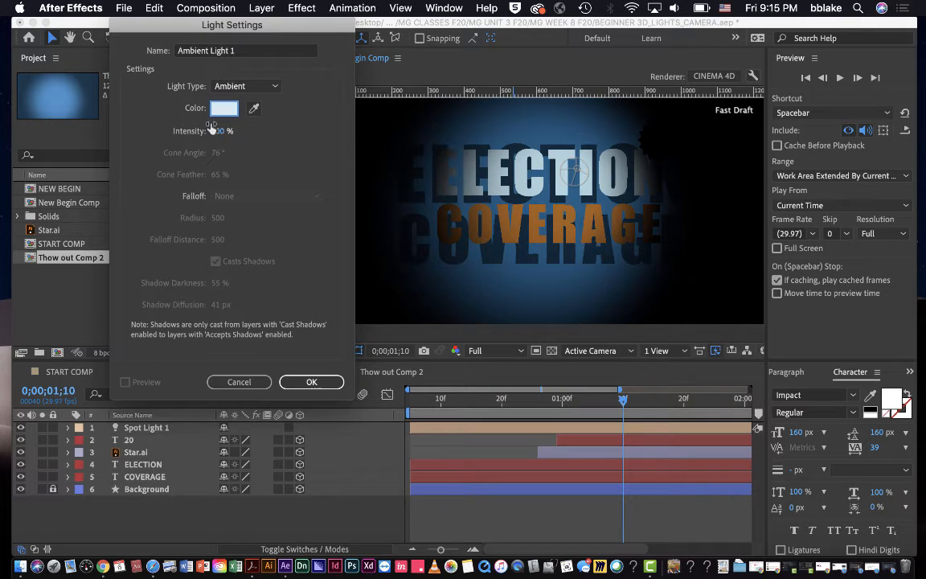
left_click_drag(212, 129, 182, 135)
left_click(308, 381)
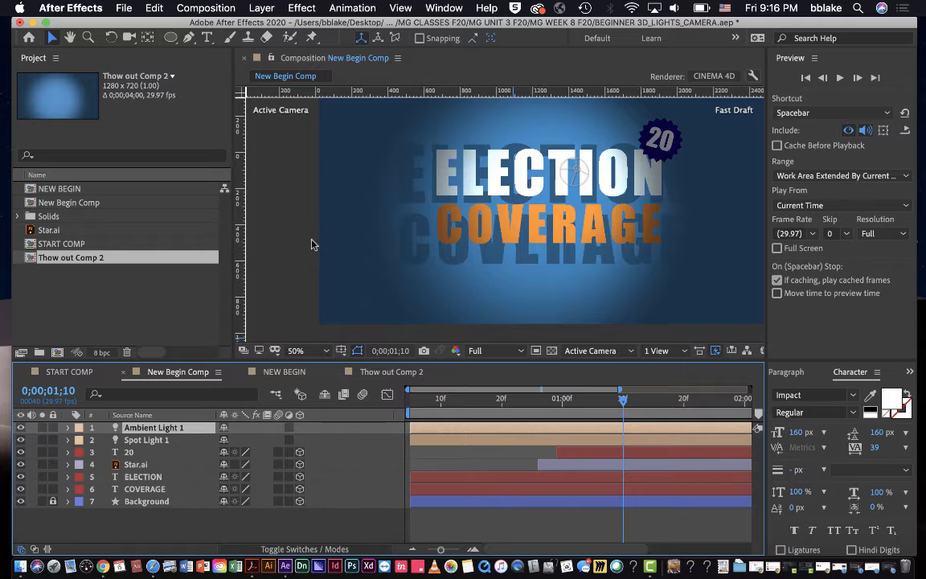
- At 0;00;01;10, move the ELECTION and COVERAGE layers together along Z to 55, closer to the background
scroll(317, 253, "down", 4)
scroll(316, 247, "up", 8)
scroll(313, 245, "down", 4)
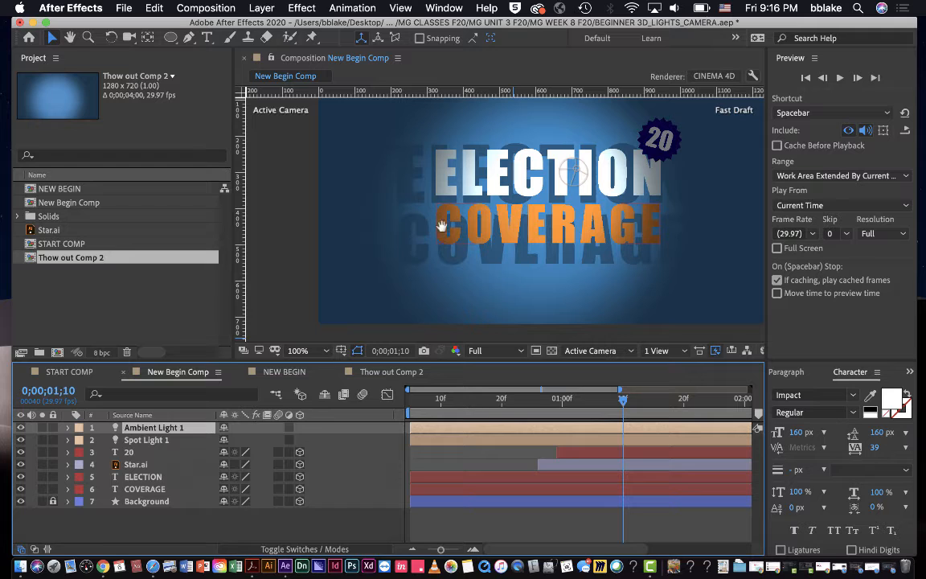
key("space")
left_click_drag(482, 231, 459, 232)
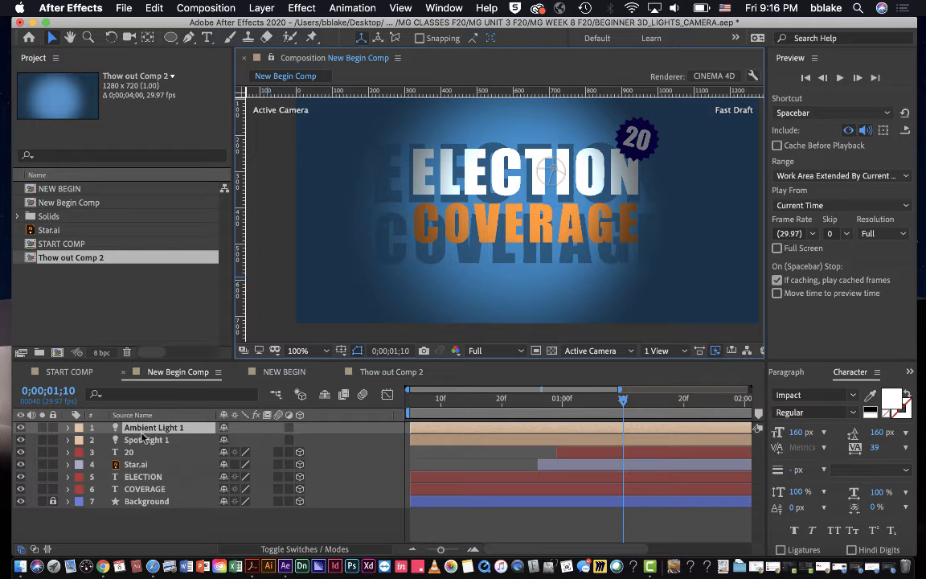
left_click(142, 477)
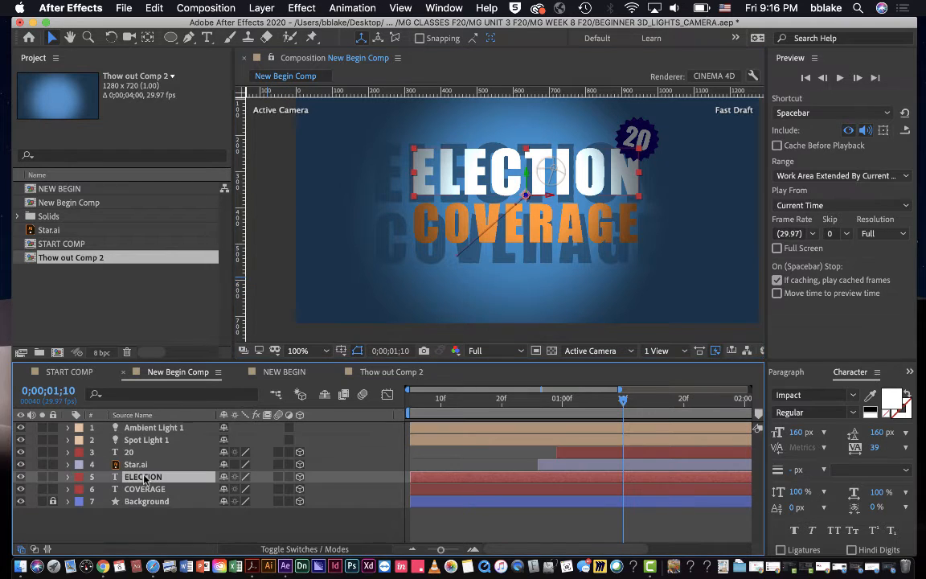
left_click(147, 489, "shift")
key("p")
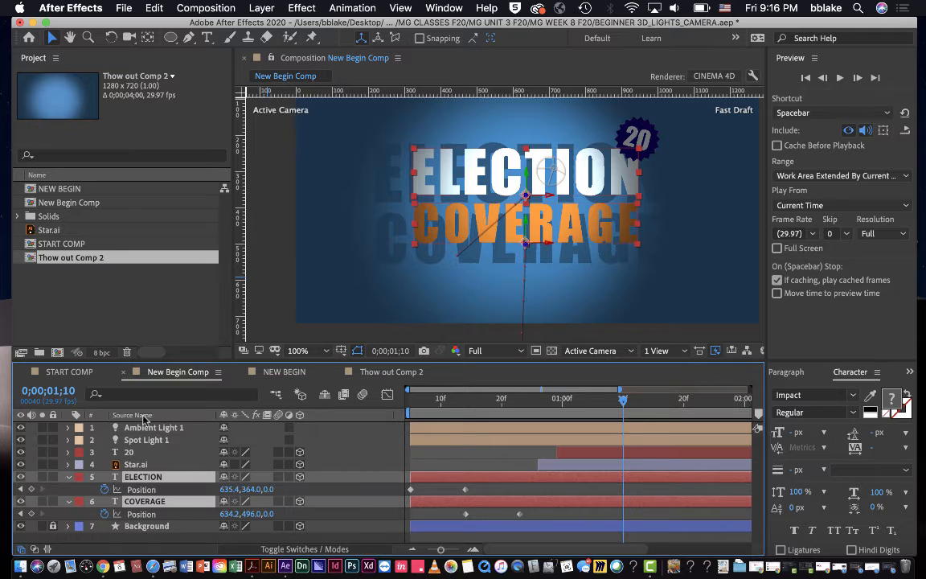
left_click_drag(266, 489, 310, 493)
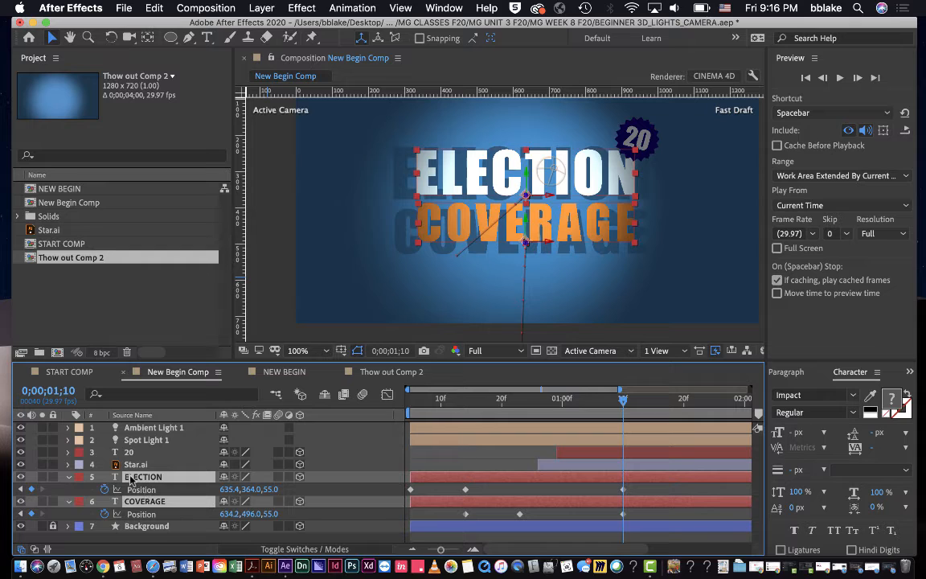
- Set the Y Rotation of the ELECTION and COVERAGE layers to -5° and clear the selection
key("r")
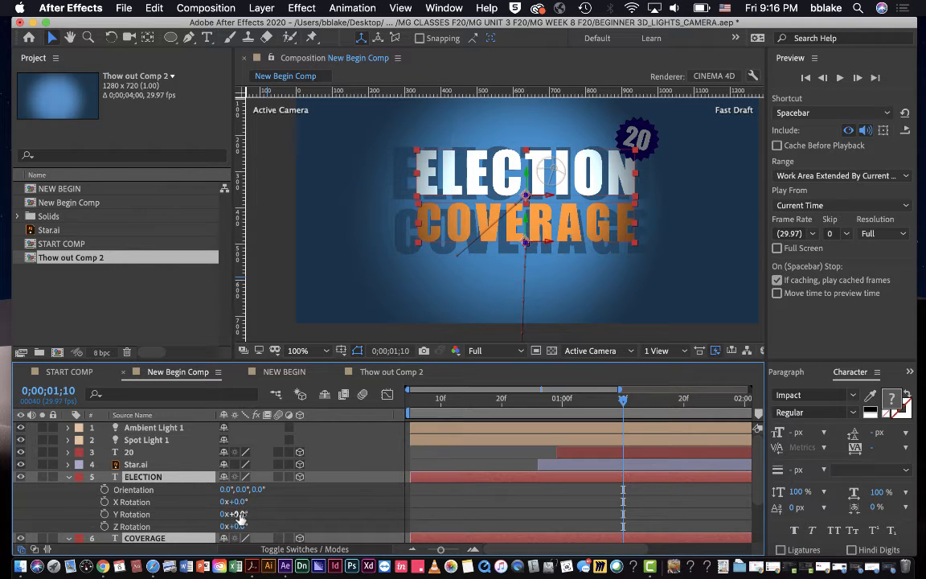
mouse_move(235, 513)
left_mouse_down()
mouse_move(242, 514)
mouse_move(233, 514)
left_mouse_up()
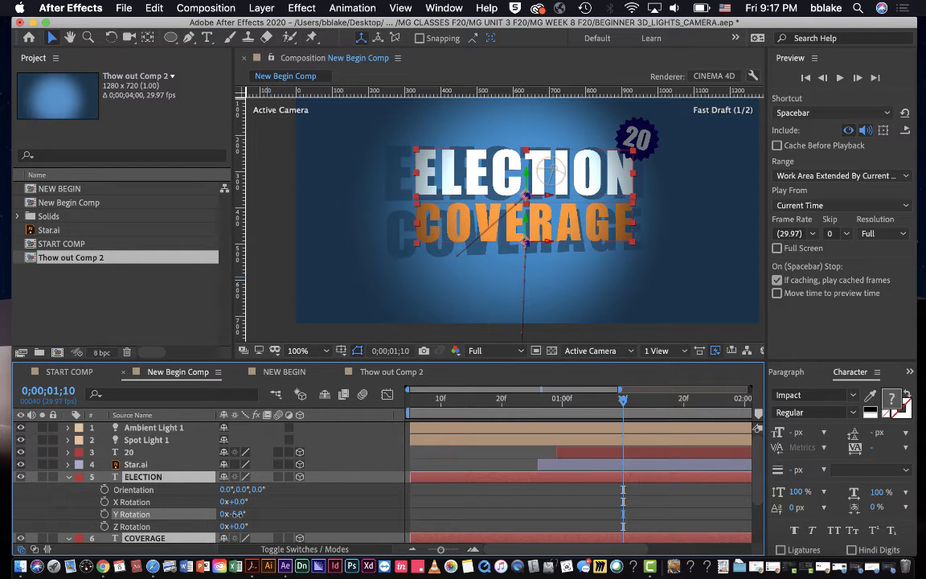
left_click_drag(236, 514, 237, 514)
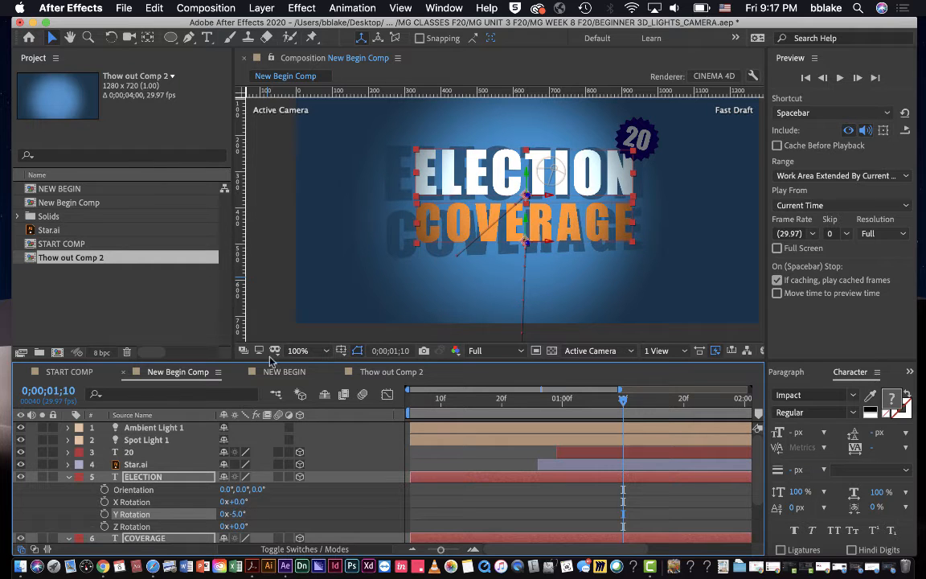
left_click(249, 289)
- Play back the title from frame 5 to check the rotated text and its shadows under both lights
key("space")
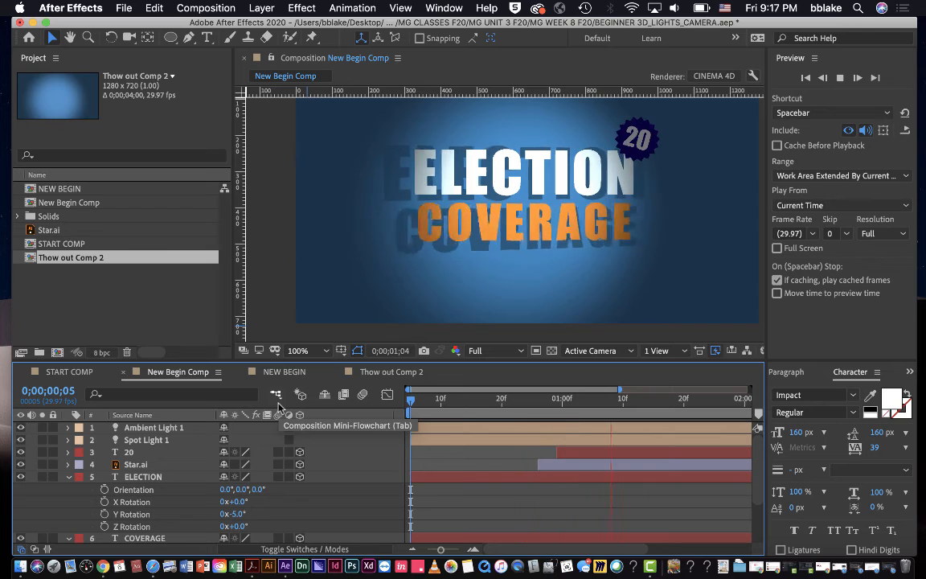
key("space")
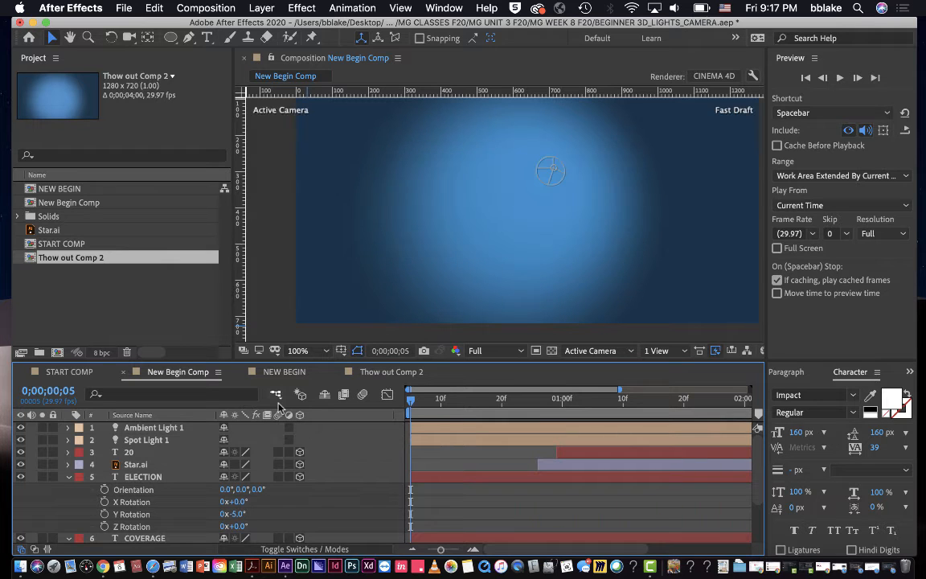
key("space")
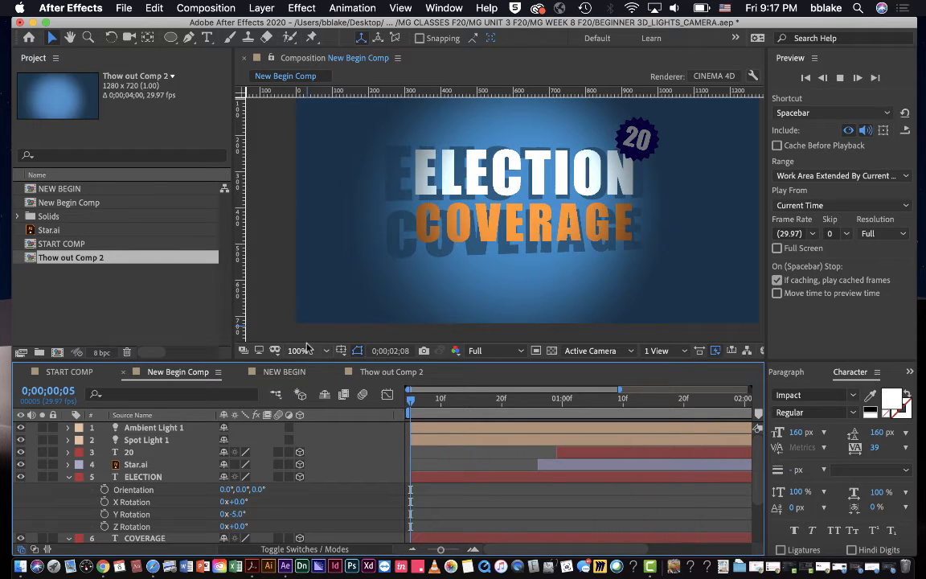
key("space")
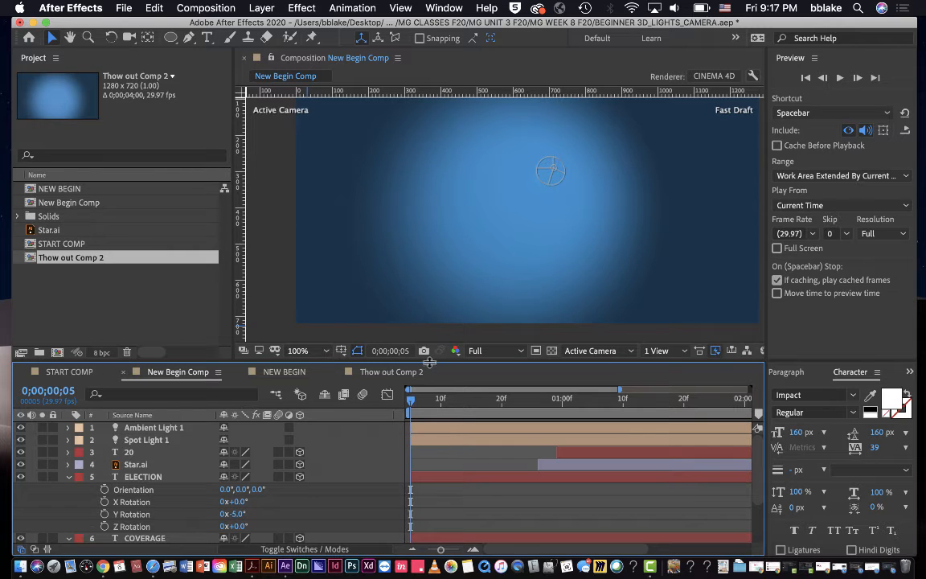
- Enlarge the composition view and raise the intensity of Ambient Light 1 to 55%
left_click_drag(430, 359, 431, 384)
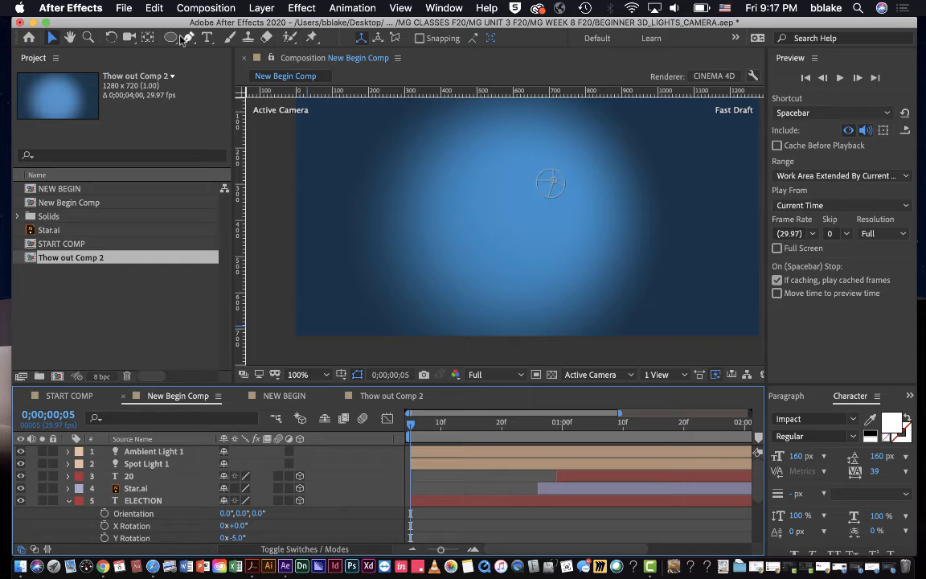
double_click(149, 455)
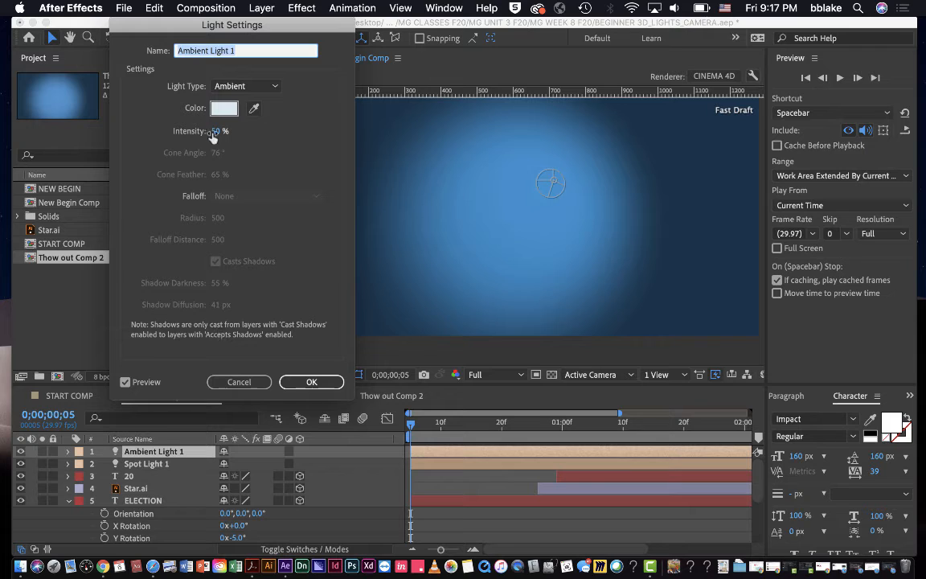
left_click(216, 131)
left_click_drag(215, 131, 222, 134)
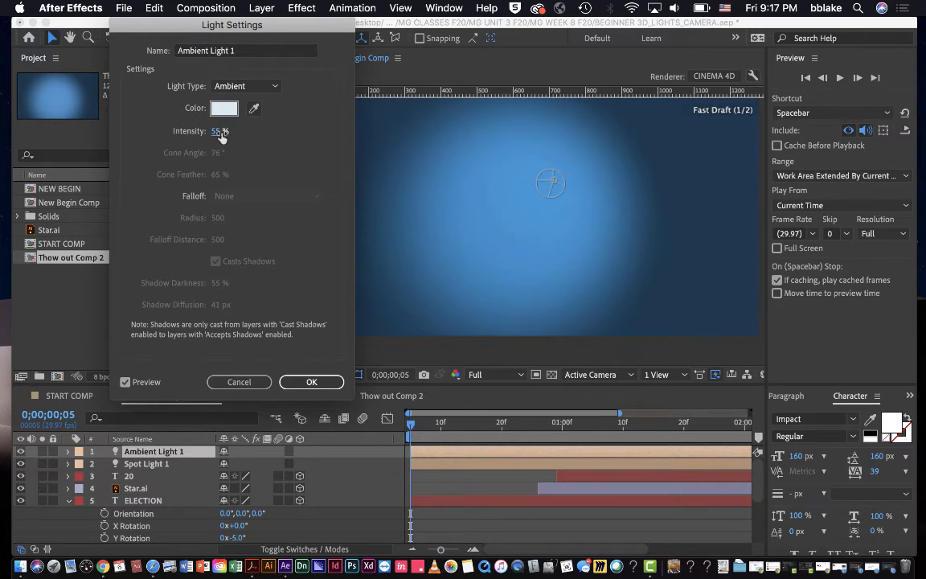
left_click(309, 382)
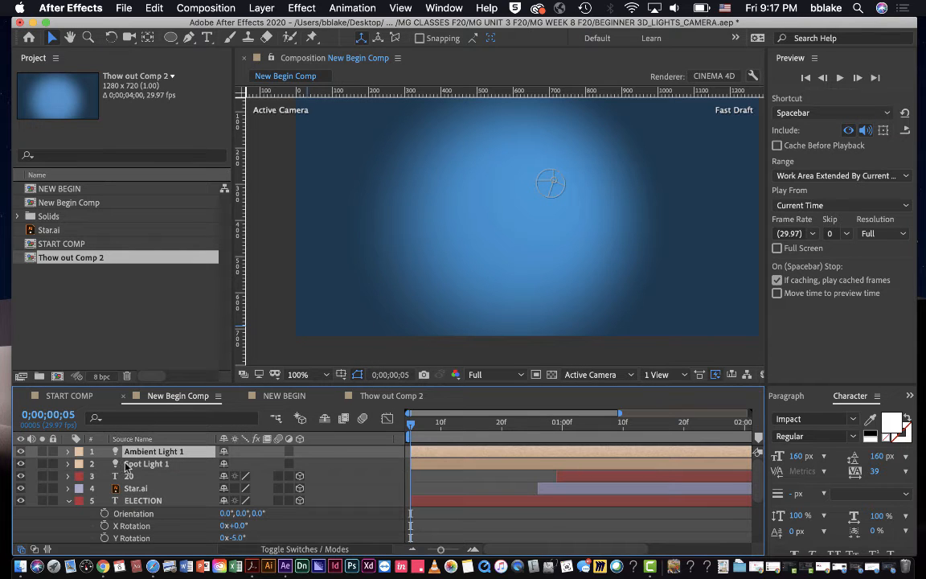
- With the preview stopped at 0;00;01;09, set Spot Light 1 to 135% intensity and an 88° cone angle
key("space")
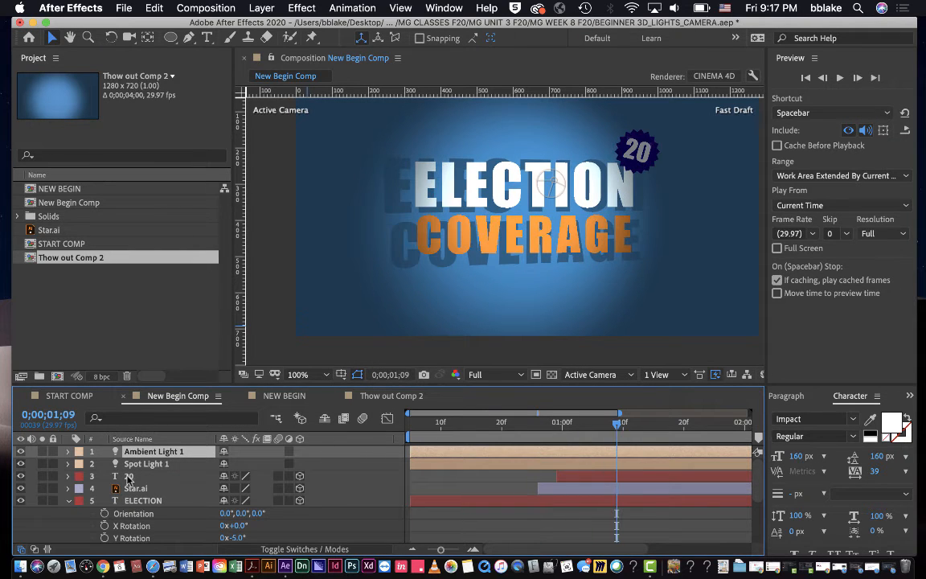
double_click(116, 466)
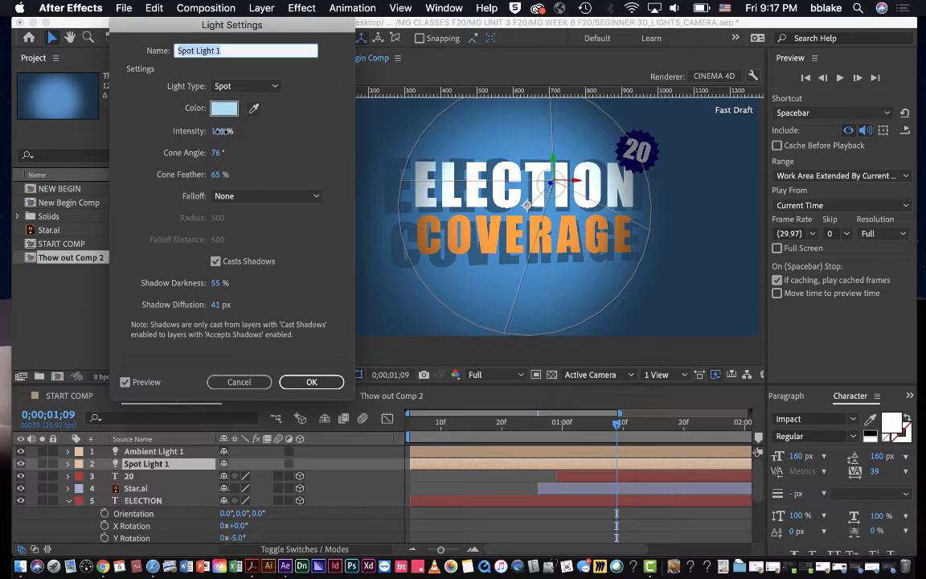
left_click_drag(217, 131, 232, 131)
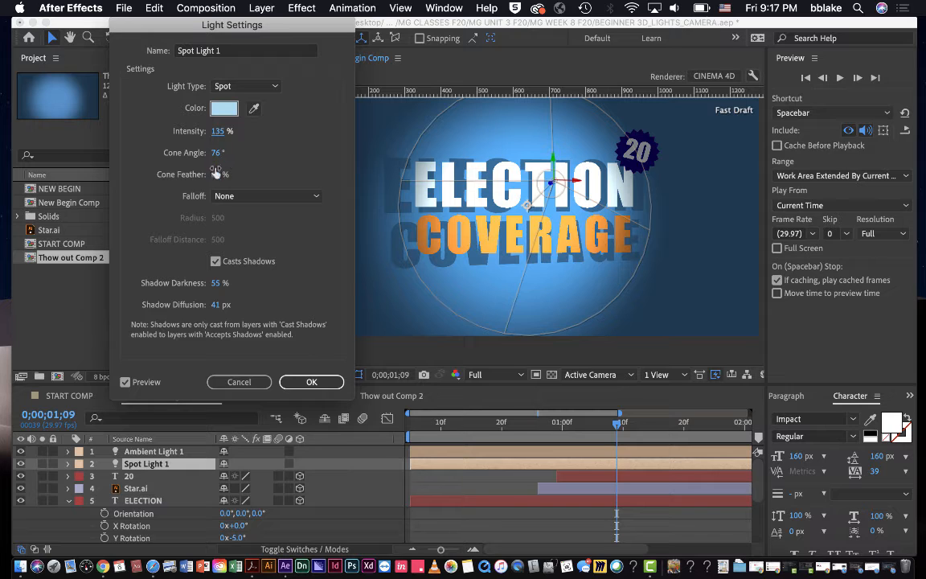
left_click_drag(216, 159, 229, 154)
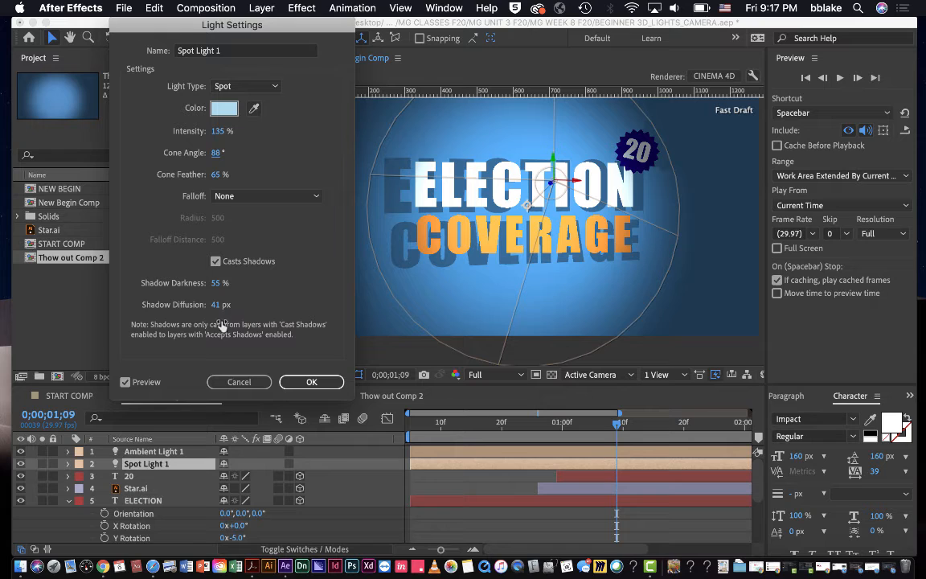
left_click(296, 382)
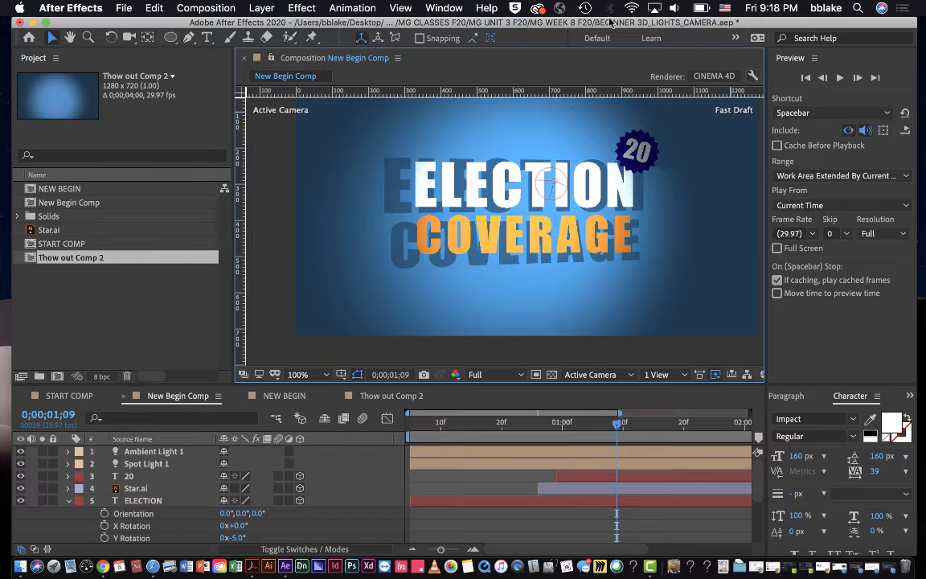
- Switch the composition's Fast Previews mode to Adaptive Resolution, shifting the window aside to reach the options and back
left_click_drag(615, 20, 554, 9)
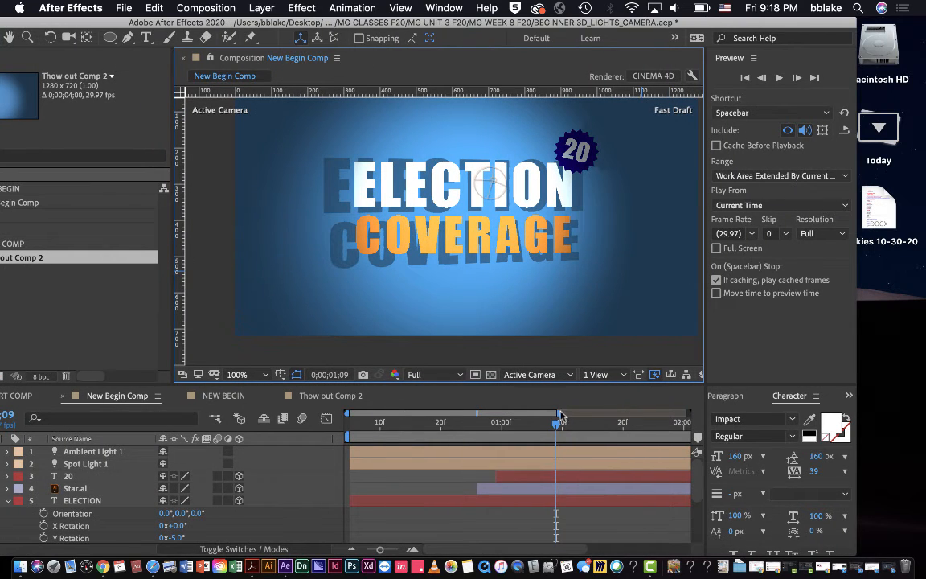
left_click(655, 376)
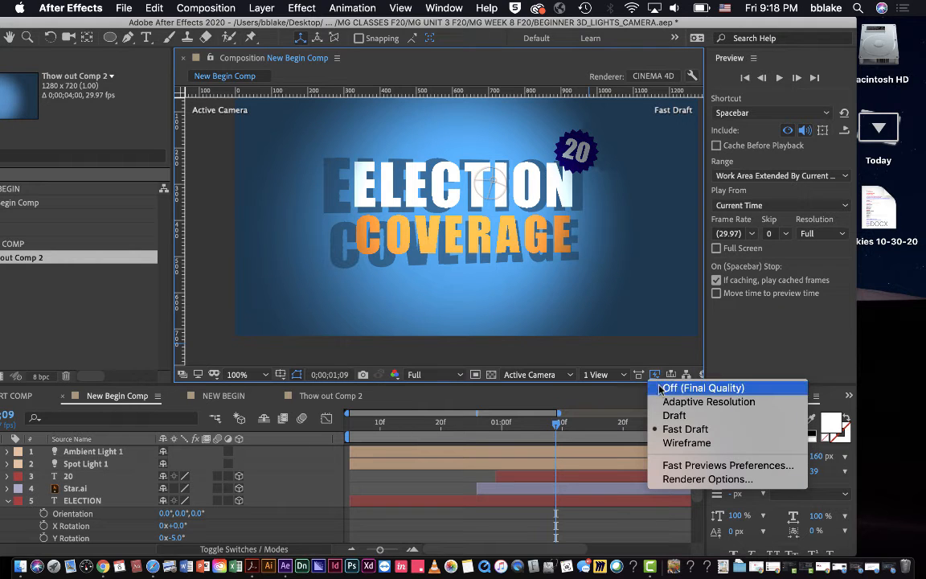
left_click(668, 401)
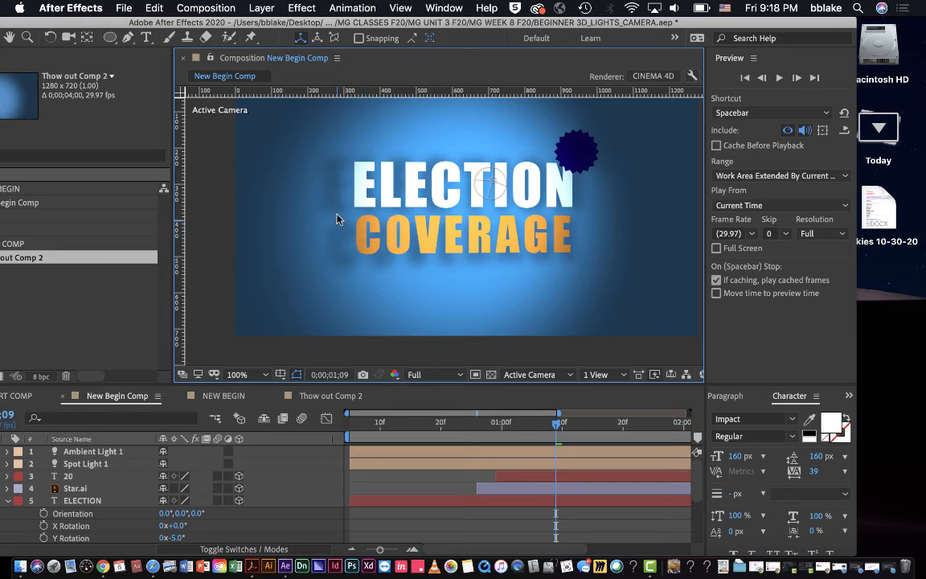
left_click_drag(300, 17, 369, 17)
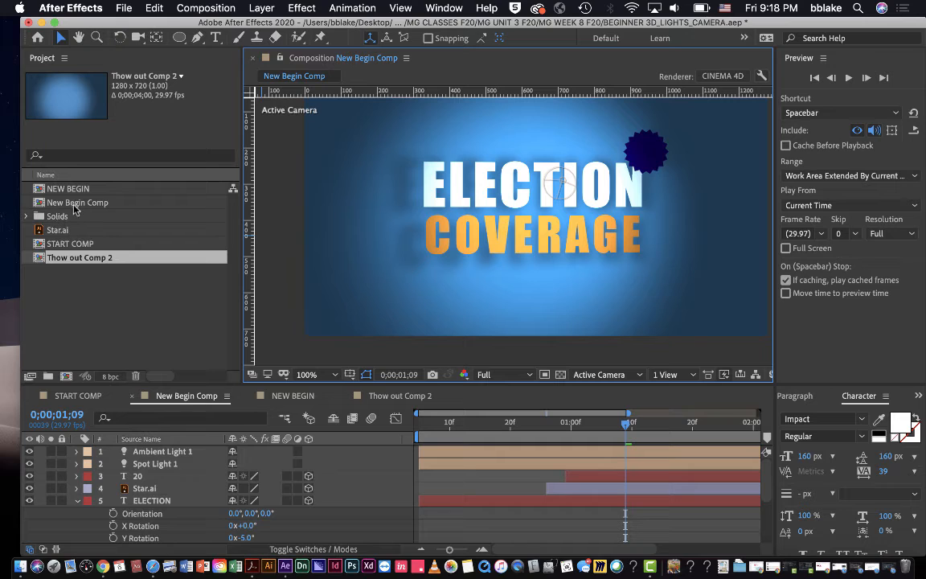
- Set Spot Light 1's cone feather to 54% and its shadow diffusion to 14 px
double_click(138, 465)
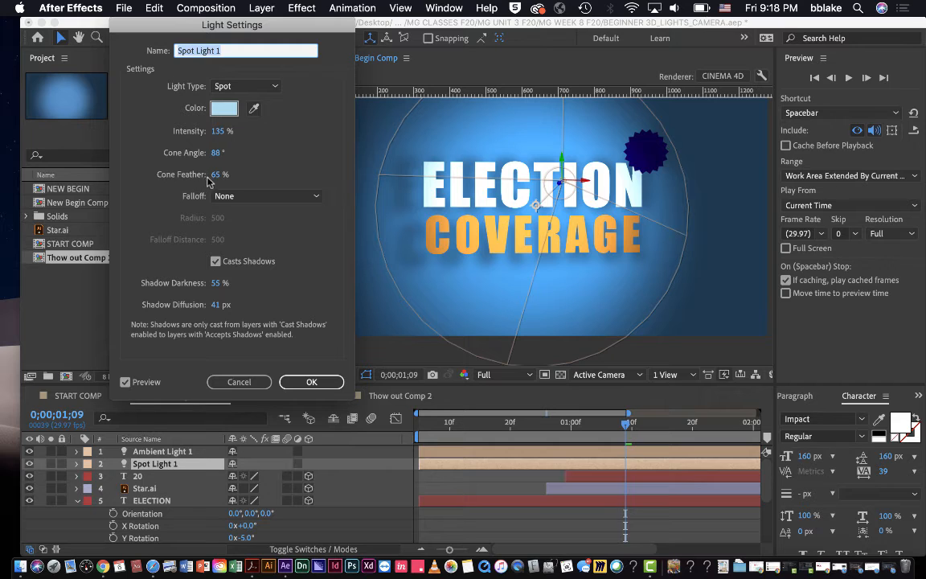
mouse_move(214, 175)
left_mouse_down()
mouse_move(182, 174)
mouse_move(215, 178)
mouse_move(190, 159)
mouse_move(205, 181)
mouse_move(191, 164)
mouse_move(201, 164)
left_mouse_up()
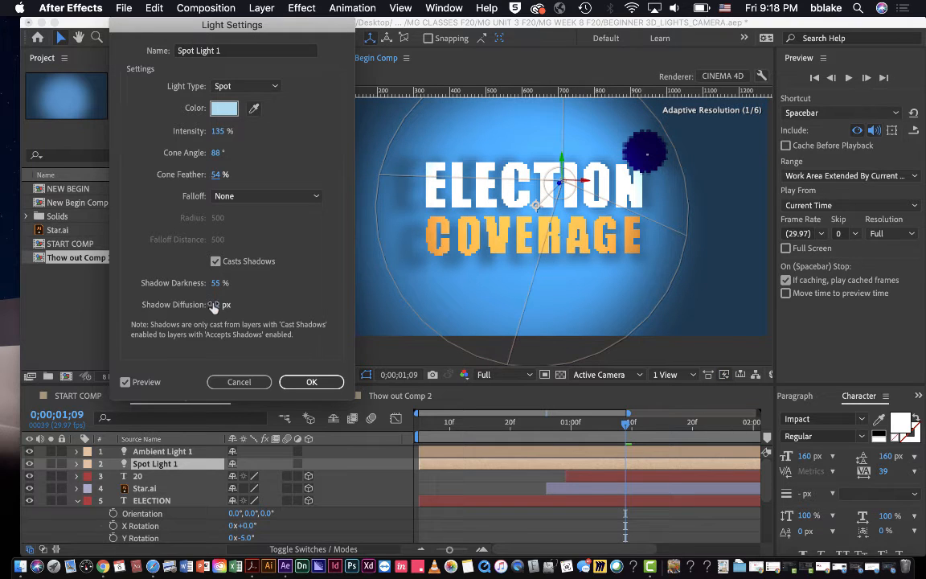
mouse_move(213, 308)
left_mouse_down()
mouse_move(193, 282)
mouse_move(173, 279)
mouse_move(193, 278)
mouse_move(205, 315)
left_mouse_up()
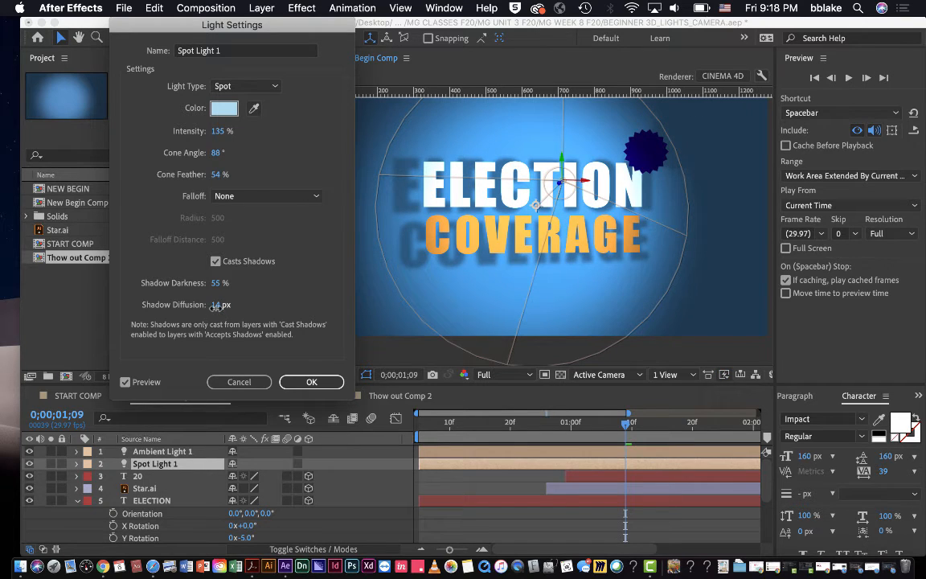
left_click(215, 306)
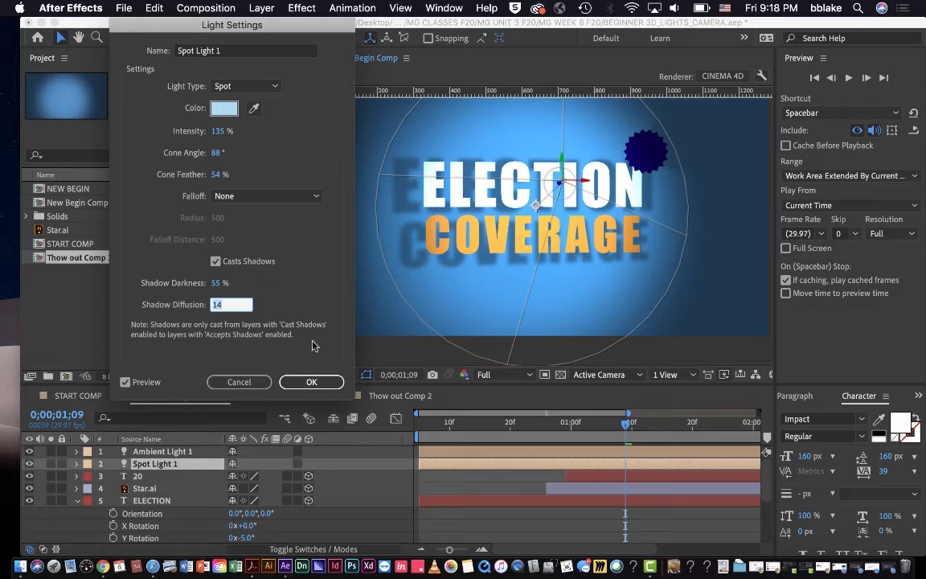
left_click(296, 384)
left_click(343, 273)
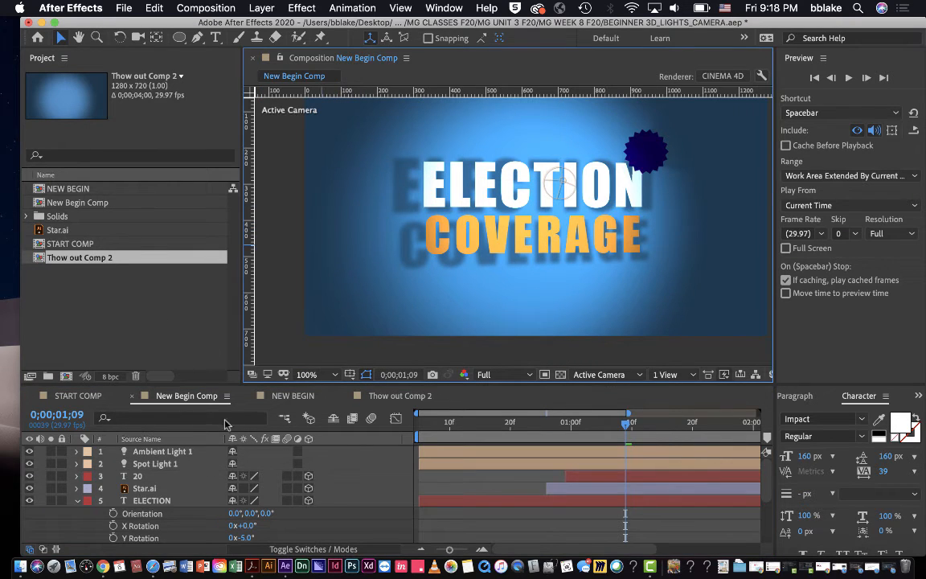
- Enlarge the timeline with the ELECTION and COVERAGE layers collapsed, and move the current time to 0;00;01;15
left_click_drag(264, 384, 238, 285)
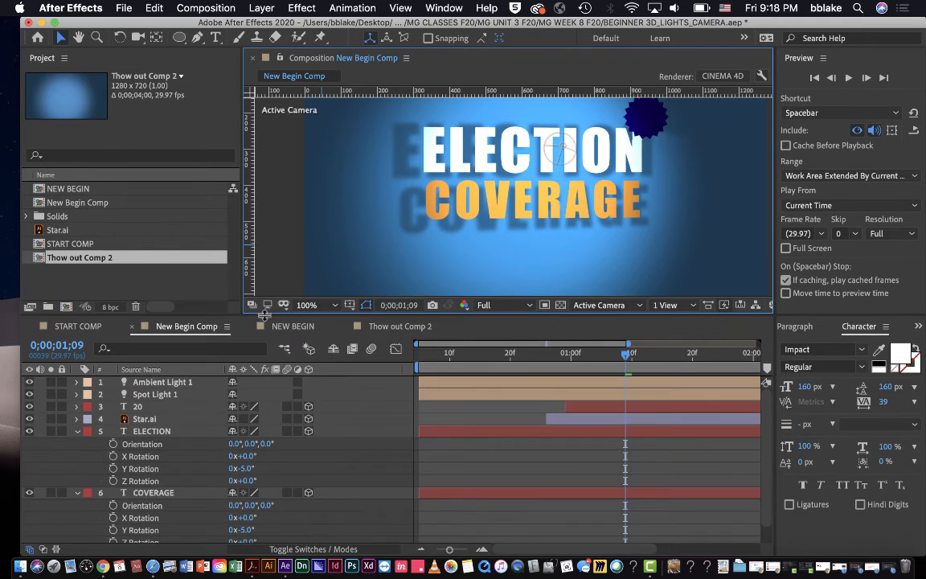
left_click(76, 437)
left_click(76, 449)
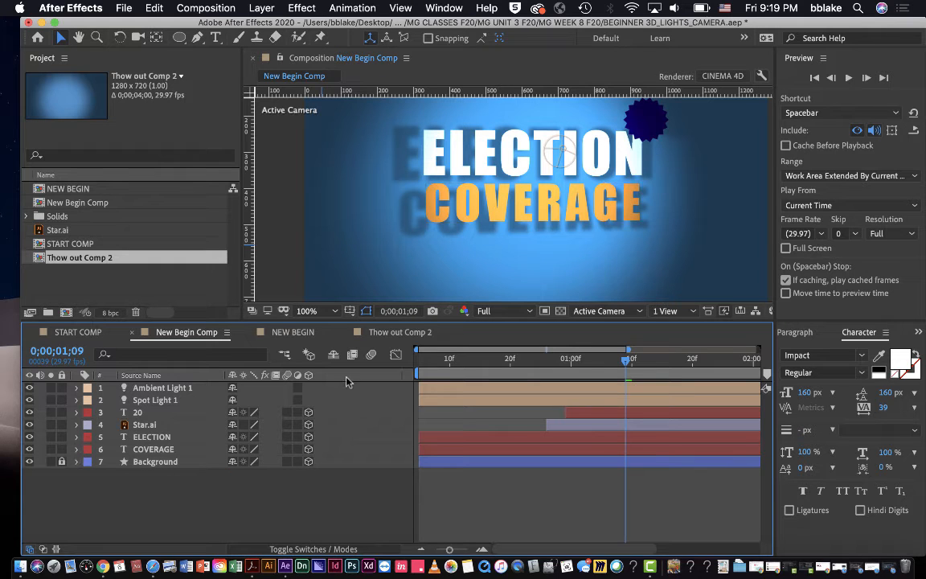
left_click(626, 366)
left_click_drag(625, 366, 618, 435)
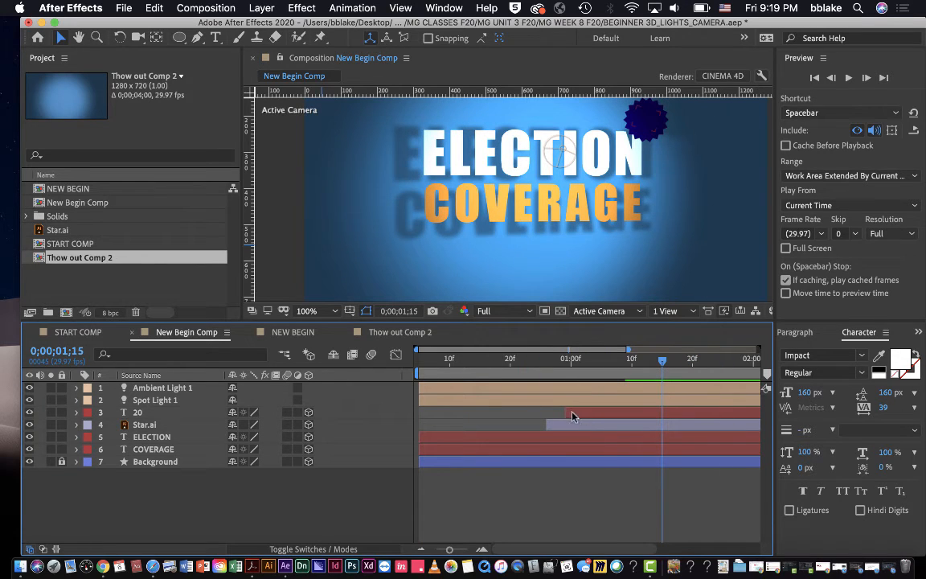
- Bring the 20 text layer in front of the star by setting its Z position to -119, and shift it to X 910.6
left_click(591, 414)
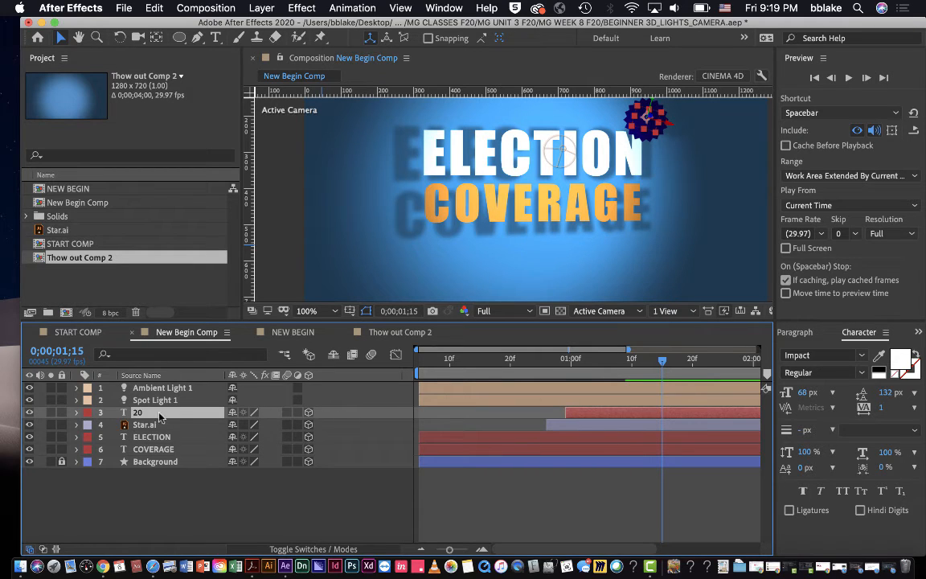
key("p")
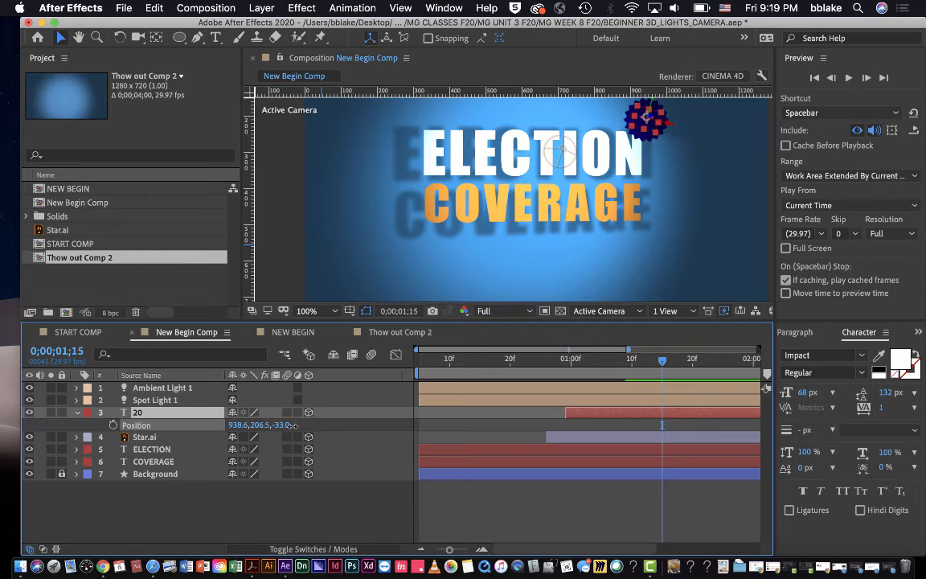
left_click_drag(279, 431, 229, 425)
key("Left")
key("Left")
key("Left")
key("Left")
key("Left")
key("Left")
key("Left")
key("Left")
key("Left")
key("Left")
key("Left")
key("Left")
key("Left")
key("Left")
key("Left")
key("Left")
key("Left")
key("Left")
key("Left")
key("Left")
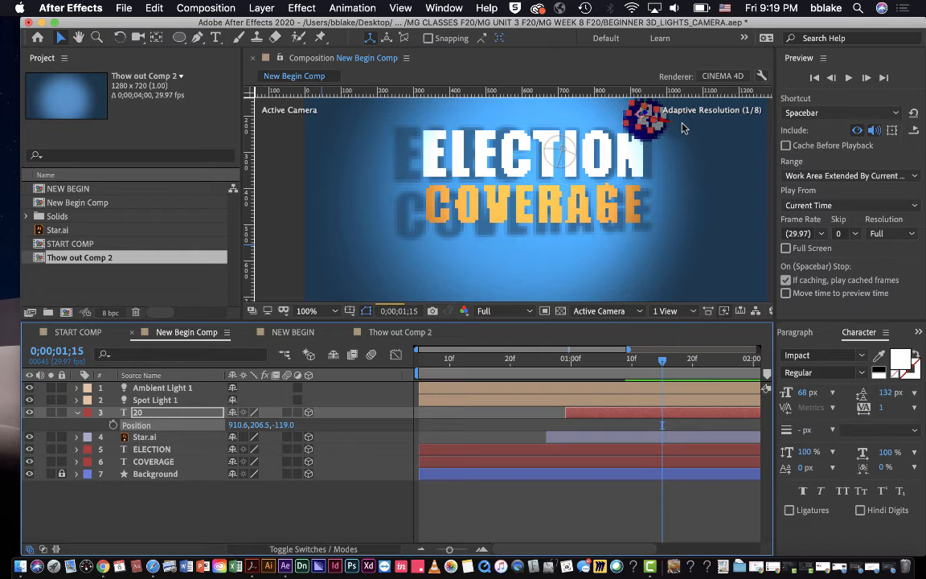
key("space")
left_click_drag(682, 125, 682, 170)
left_click(678, 215)
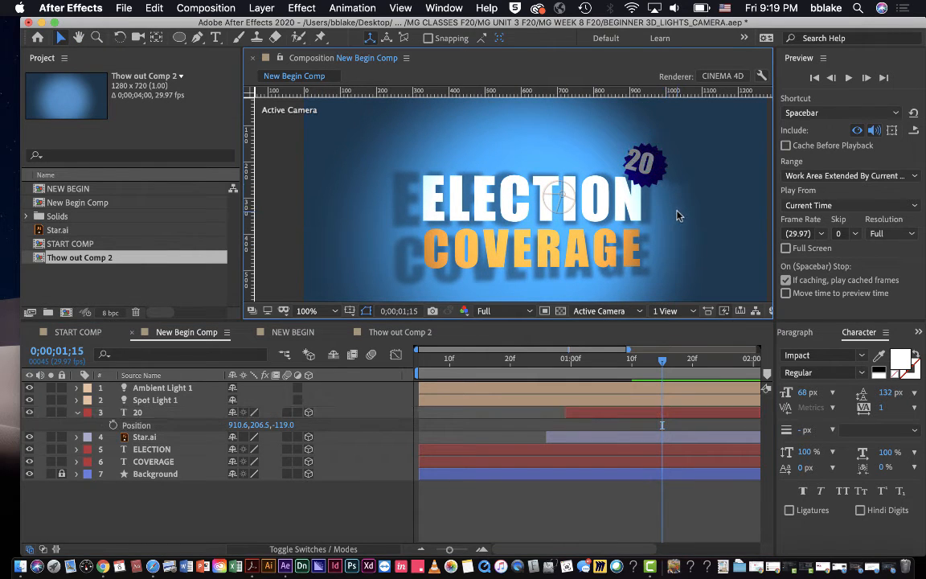
- Nudge the 20 text layer over the star to X 936.6, Y 214.5
left_click(648, 171)
key("Right")
key("Right")
key("Right")
key("Right")
key("Right")
key("Right")
key("Right")
key("Right")
key("Right")
key("Right")
key("Right")
key("Right")
key("Right")
key("Right")
key("Right")
key("Right")
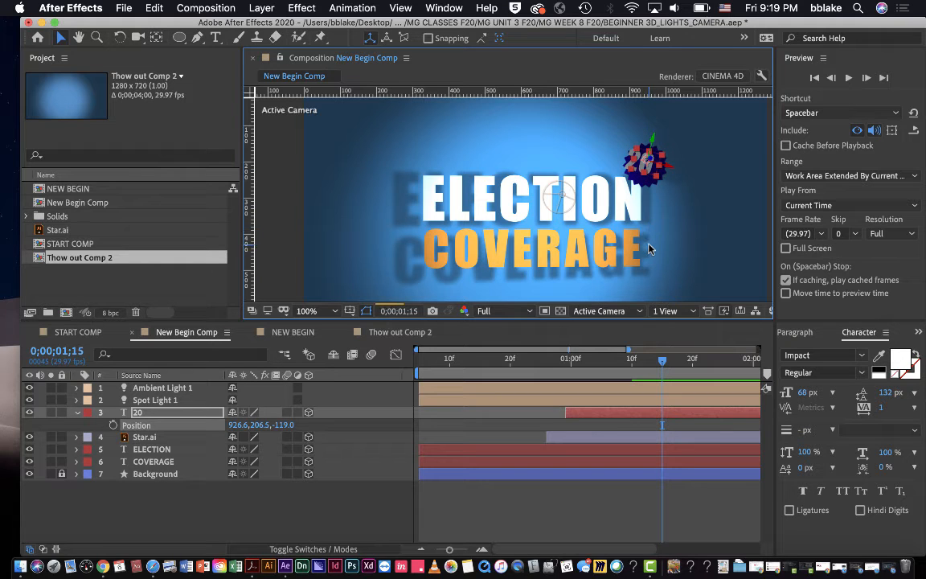
key("Right")
key("Right")
key("Right")
key("Right")
key("Right")
key("Right")
key("Right")
key("Right")
key("Down")
key("Down")
key("Down")
key("Down")
key("Down")
key("Down")
key("Down")
key("Down")
key("Right")
key("Right")
key("Right")
key("Right")
key("Right")
key("Right")
key("Right")
key("Right")
key("Right")
key("Right")
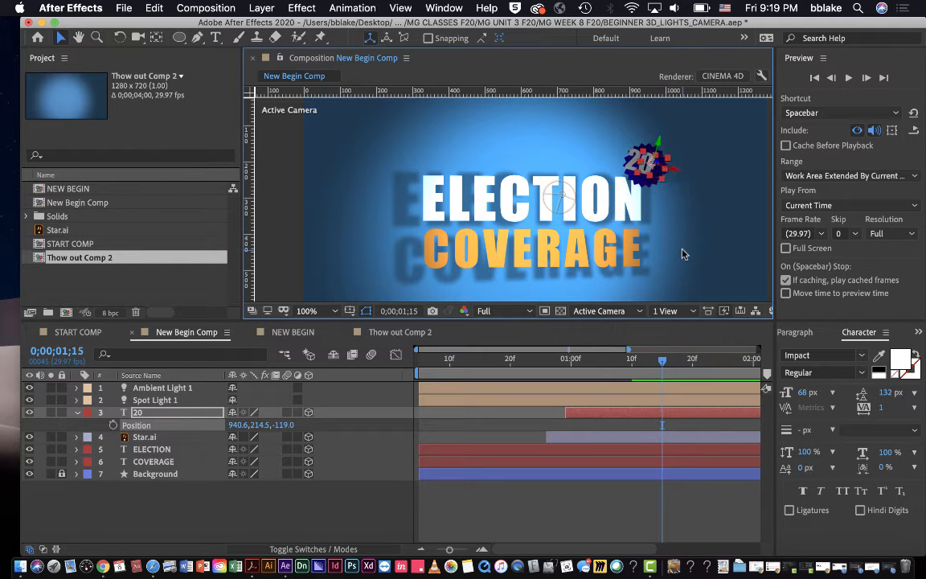
key("Left")
key("Left")
key("Left")
key("Left")
key("Left")
key("Left")
key("Left")
key("Left")
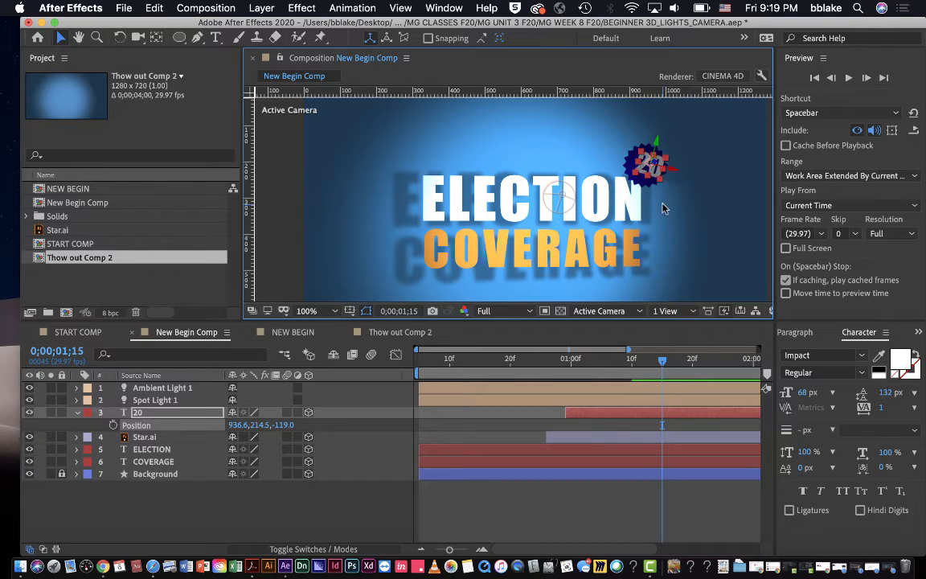
- Switch Fast Previews to Fast Draft and centre the 20 text on the star at about X 925.4, Y 211.5
left_click(723, 311)
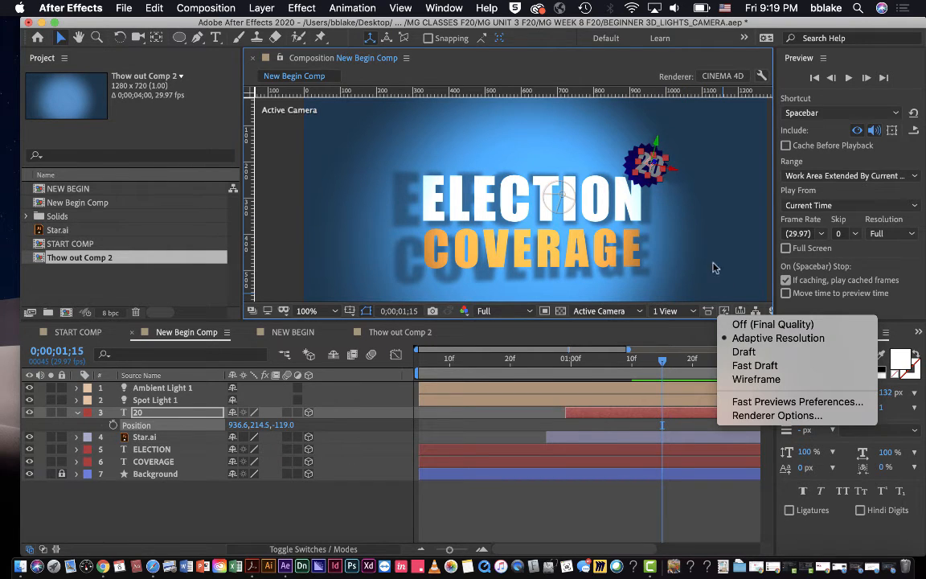
key("Down")
key("Down")
key("Down")
key("Up")
key("Return")
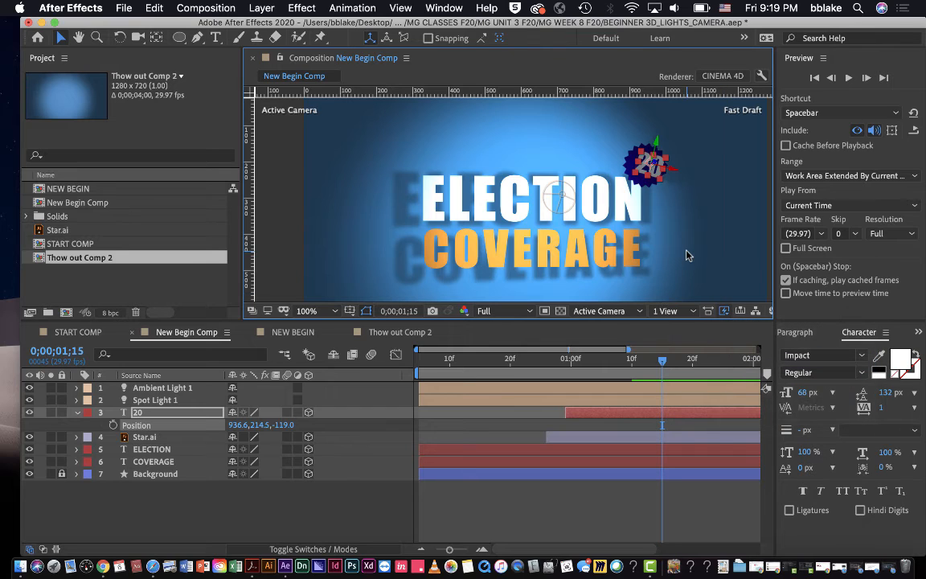
left_click_drag(651, 165, 646, 163)
left_click(694, 193)
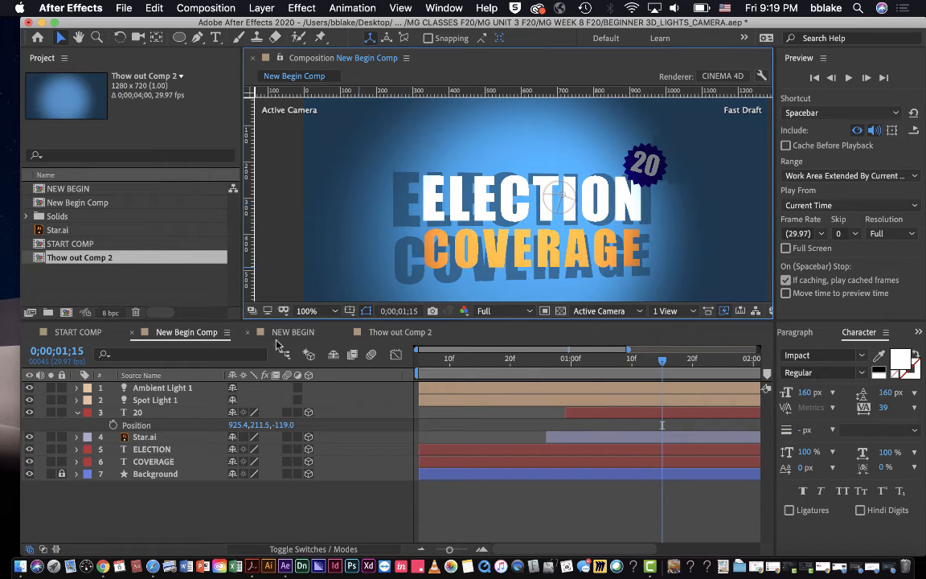
- Try the shadow options in Star.ai's Material Options, settle on Casts Shadows On and Accepts Shadows Off, and collapse the layer
left_click(77, 437)
left_click(77, 437)
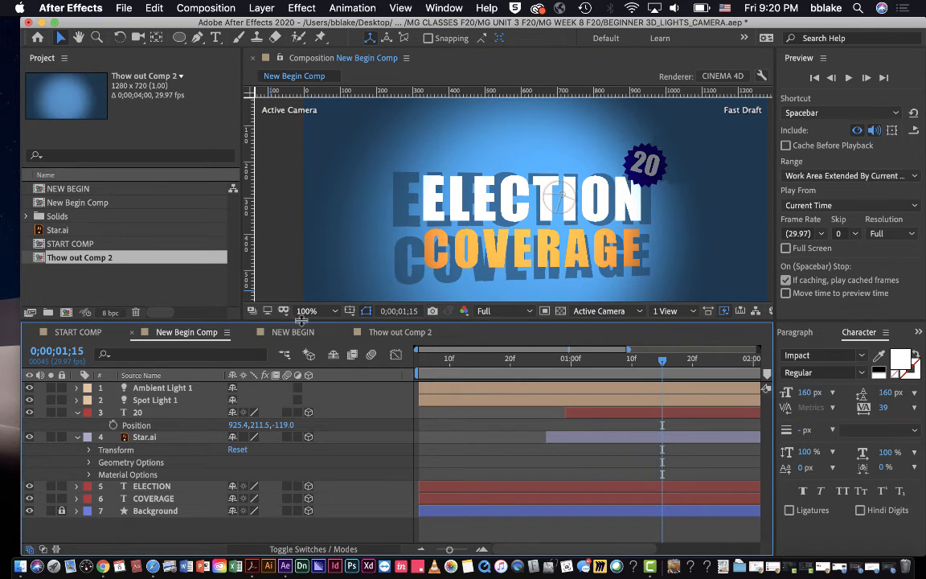
left_click_drag(302, 321, 301, 269)
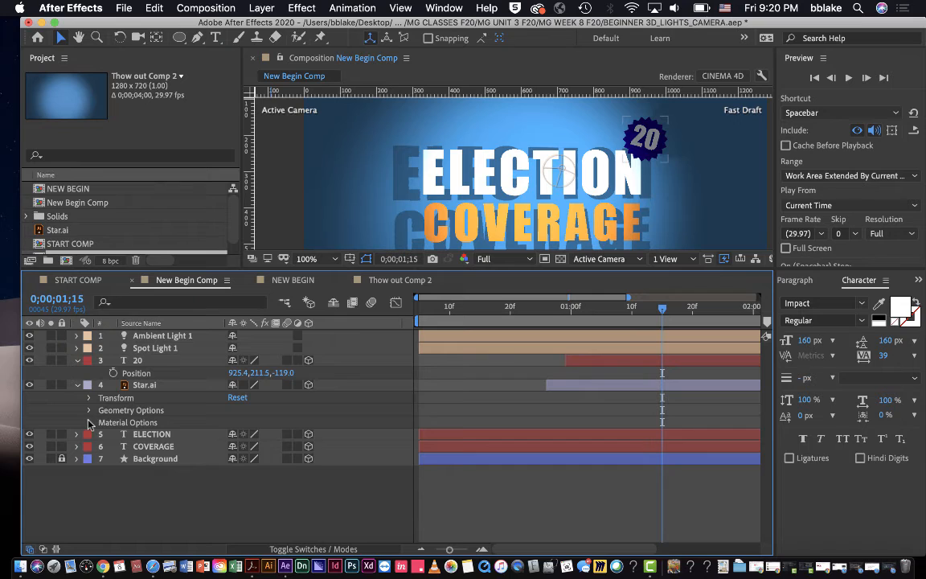
left_click(77, 385)
left_click(77, 385)
left_click(90, 423)
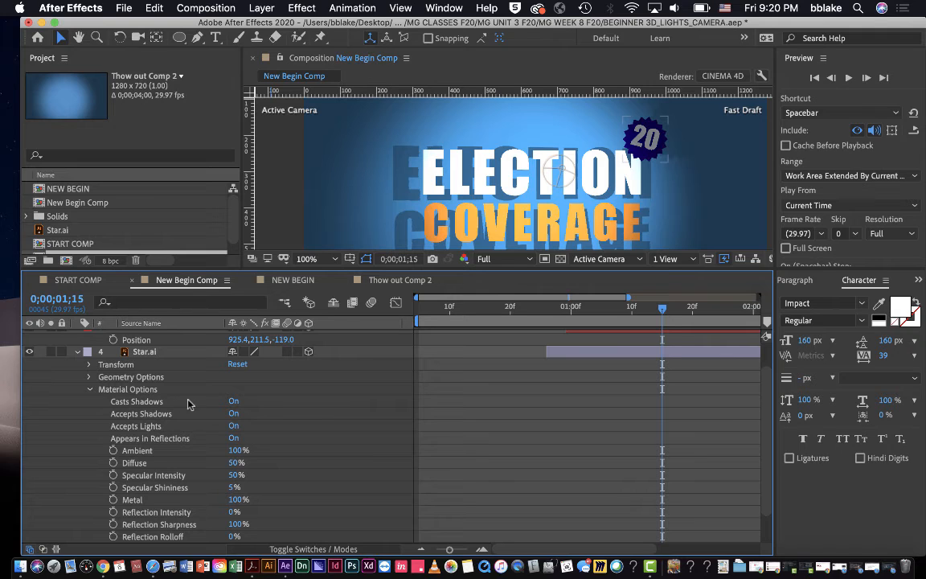
left_click(234, 414)
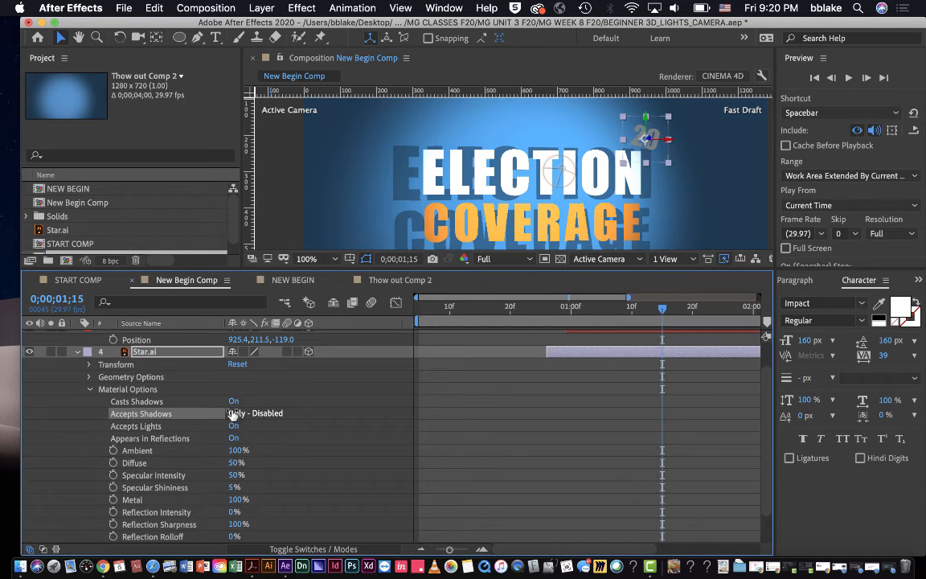
left_click(233, 414)
left_click(232, 402)
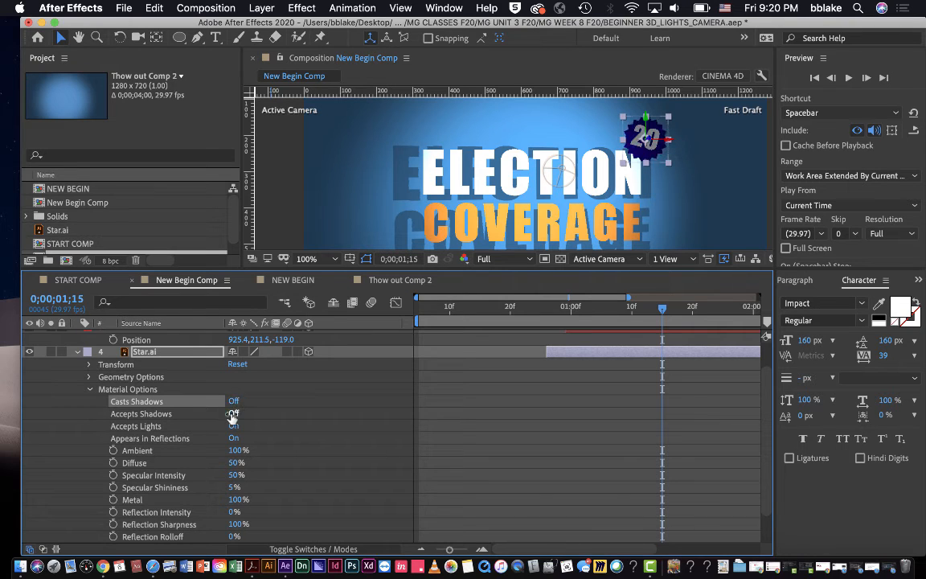
left_click(232, 414)
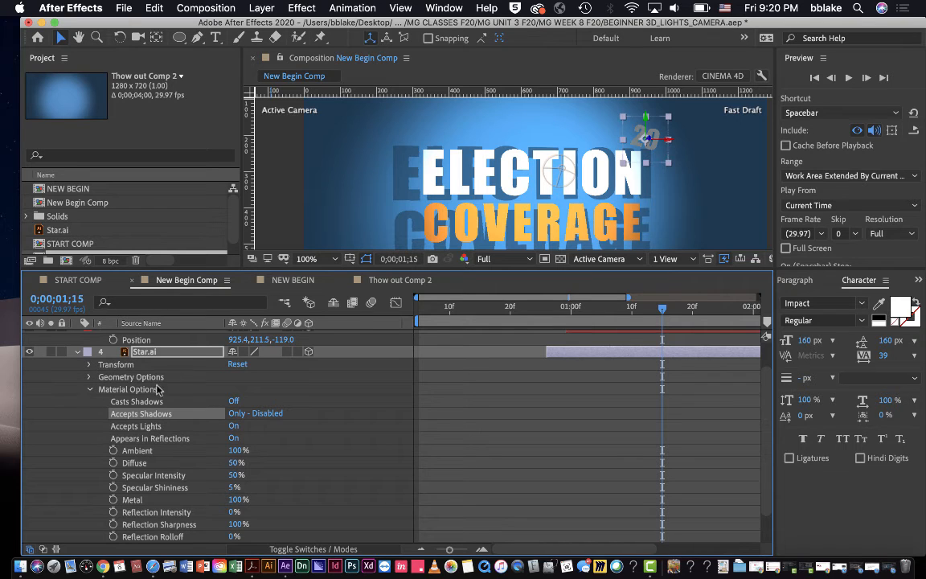
left_click(233, 401)
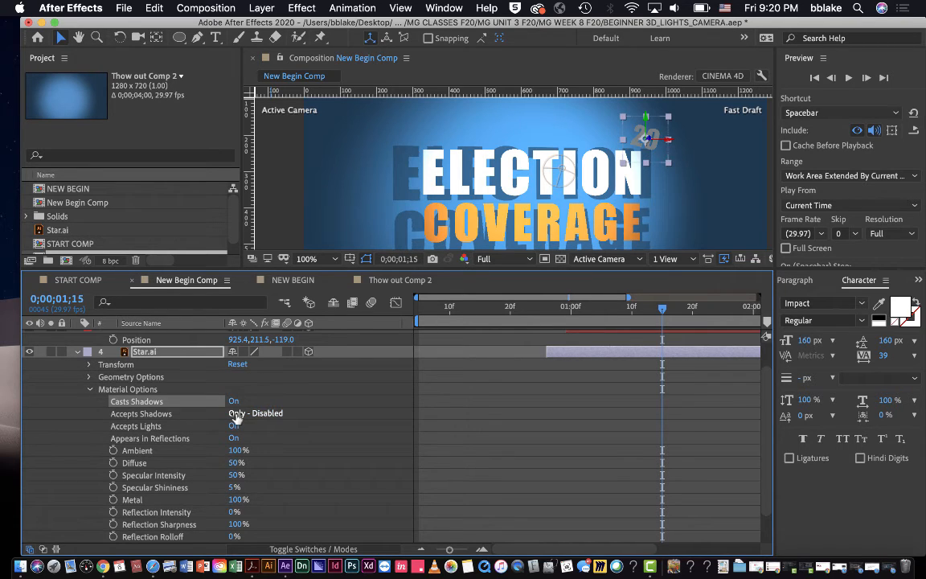
left_click(234, 413)
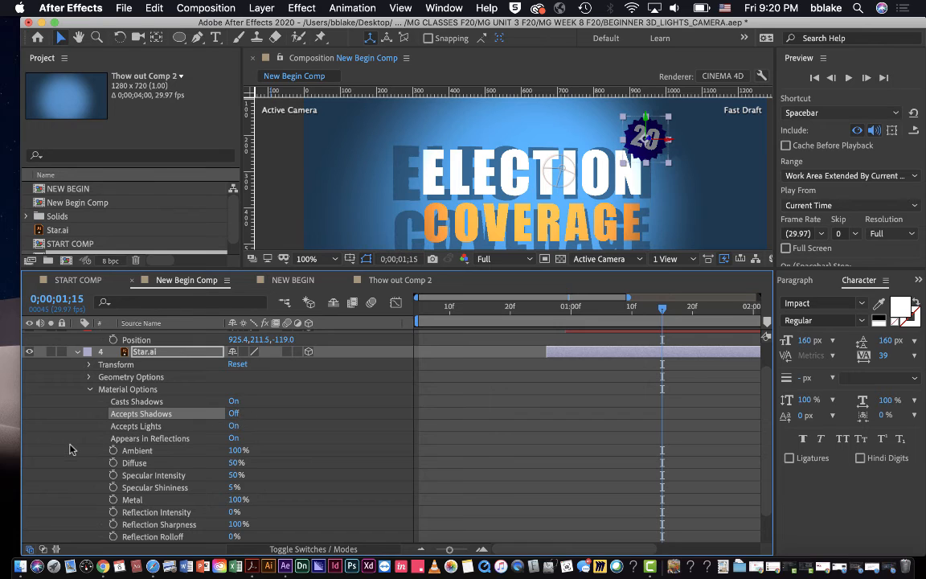
left_click(78, 351)
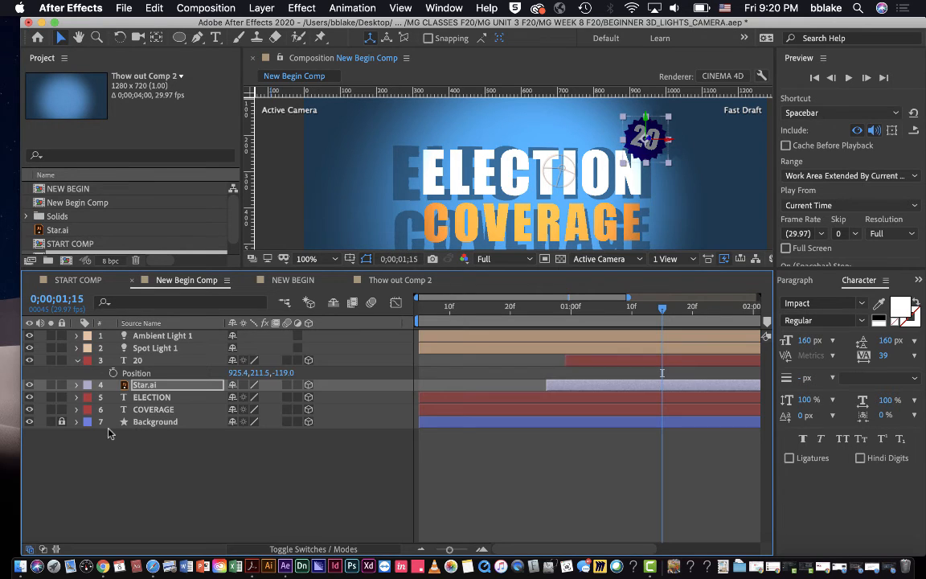
- In the ELECTION layer's Material Options, try Casts Shadows Only, and set both Casts Shadows and Accepts Shadows to Off
left_click(75, 397)
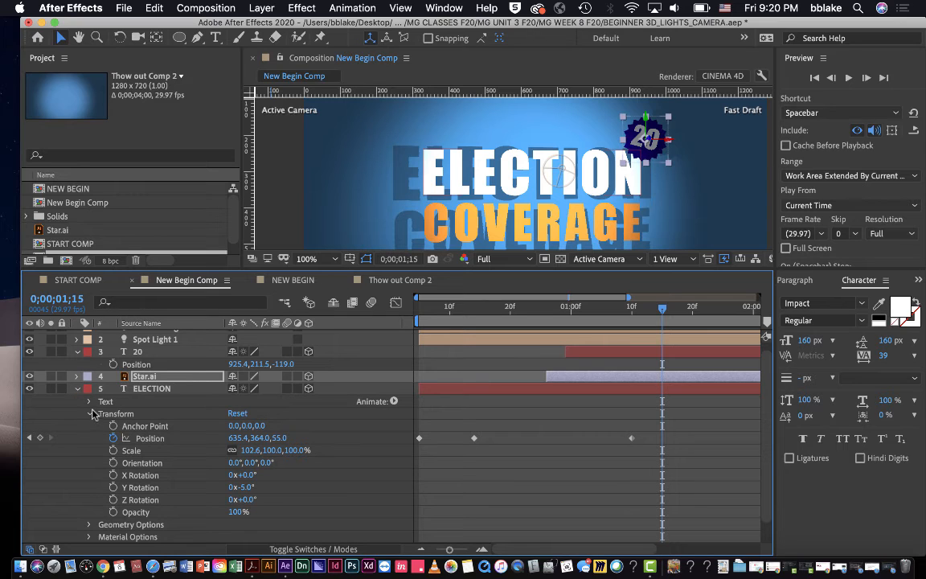
left_click(89, 414)
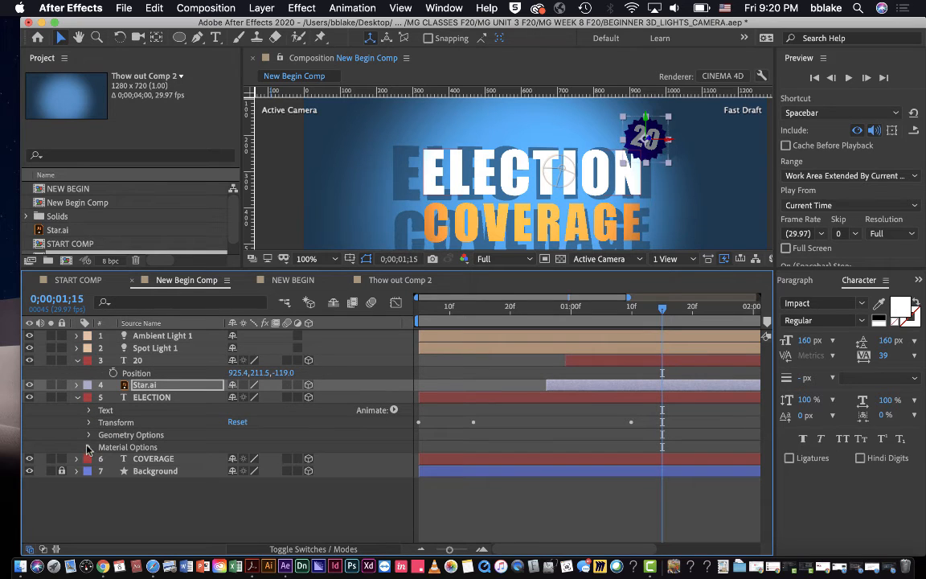
left_click(89, 439)
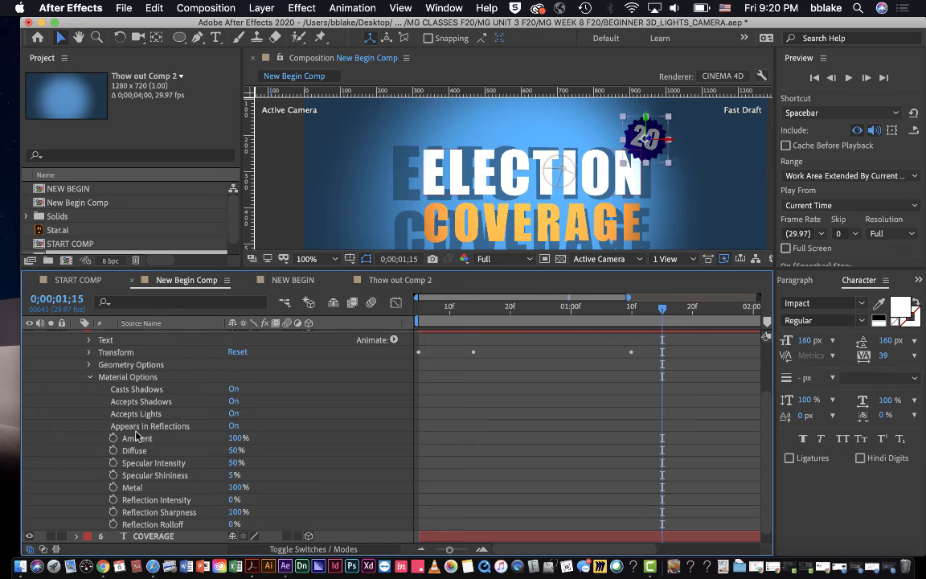
left_click(233, 389)
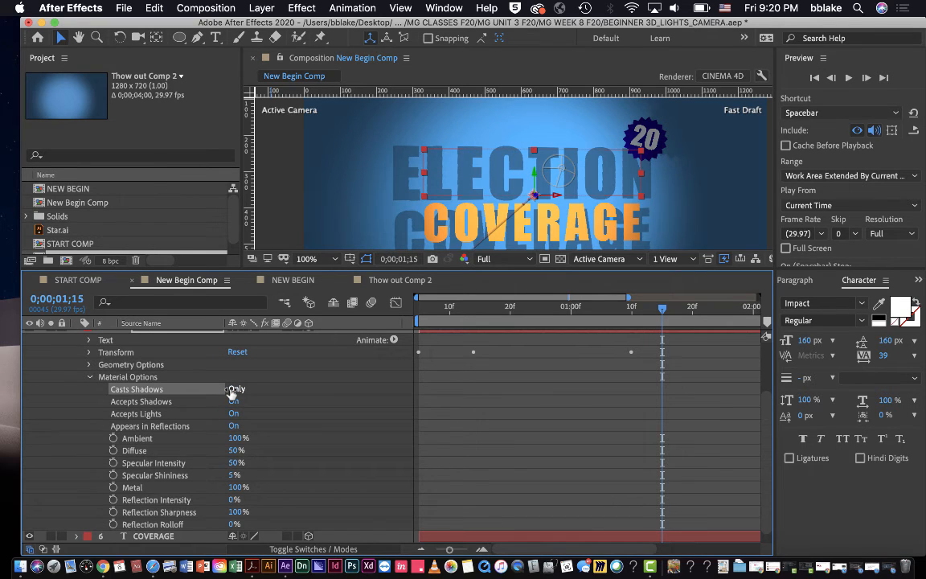
left_click(232, 389)
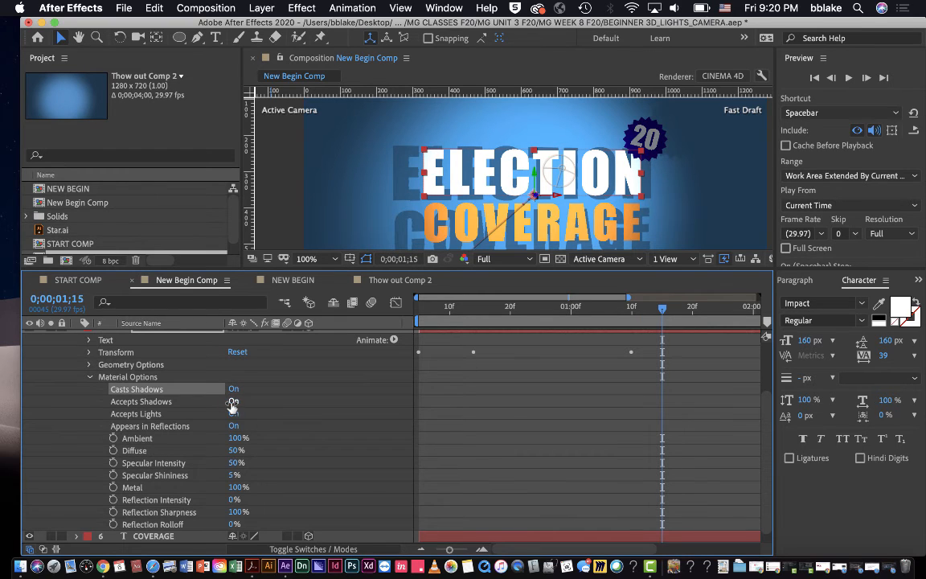
left_click(233, 402)
left_click(233, 401)
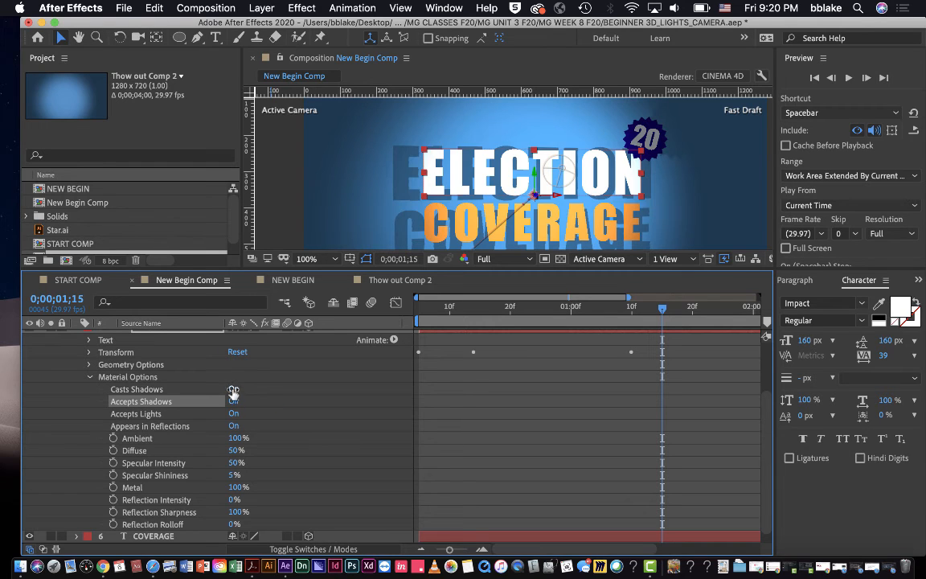
left_click(233, 389)
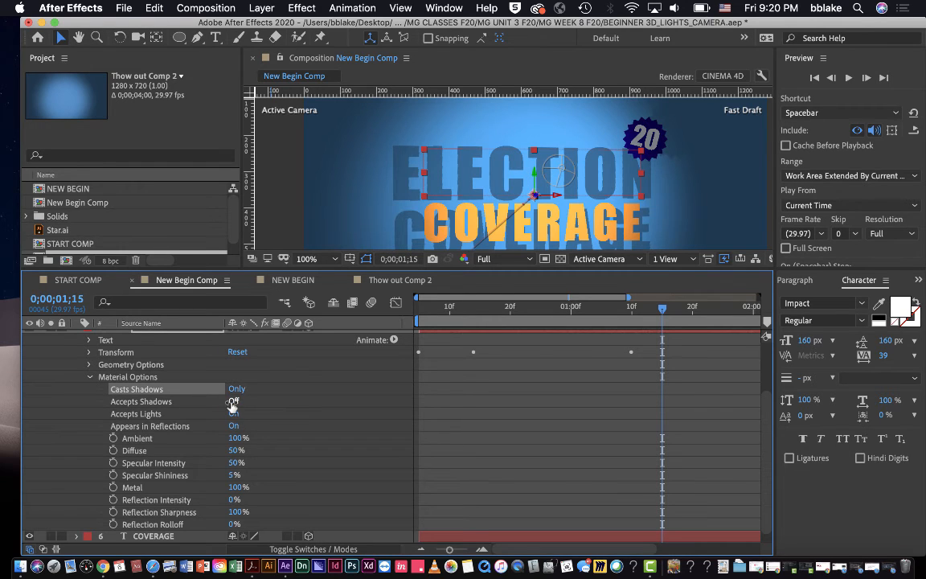
left_click(232, 389)
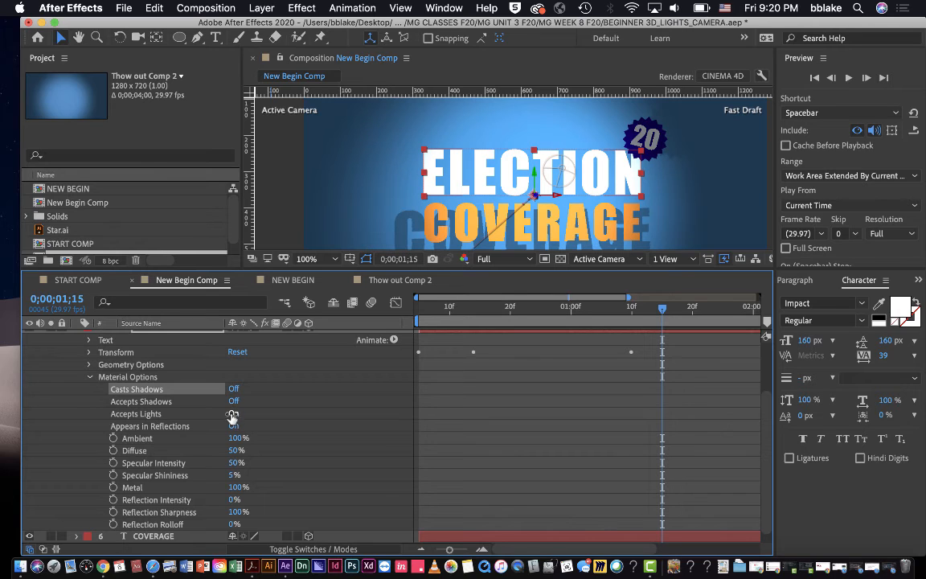
- Turn Accepts Shadows and Casts Shadows back On in the ELECTION layer's Material Options
left_click(233, 401)
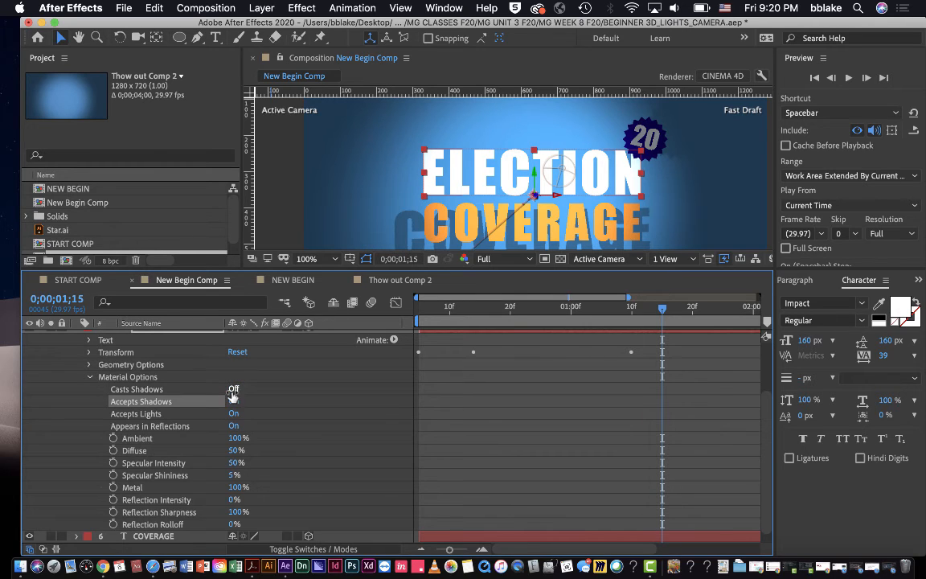
left_click(232, 389)
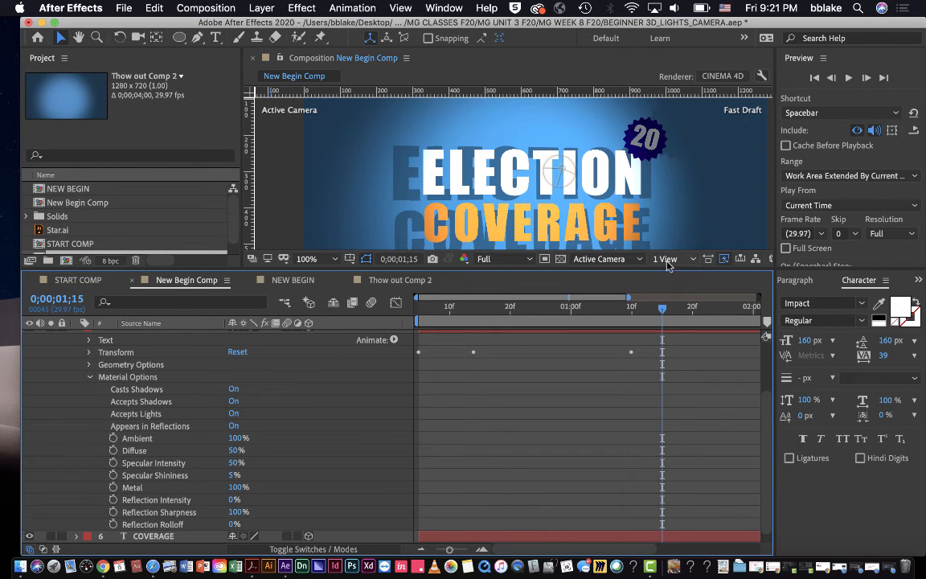
- Switch Fast Previews to Adaptive Resolution and enlarge the composition viewer by shrinking the timeline area
left_click(724, 260)
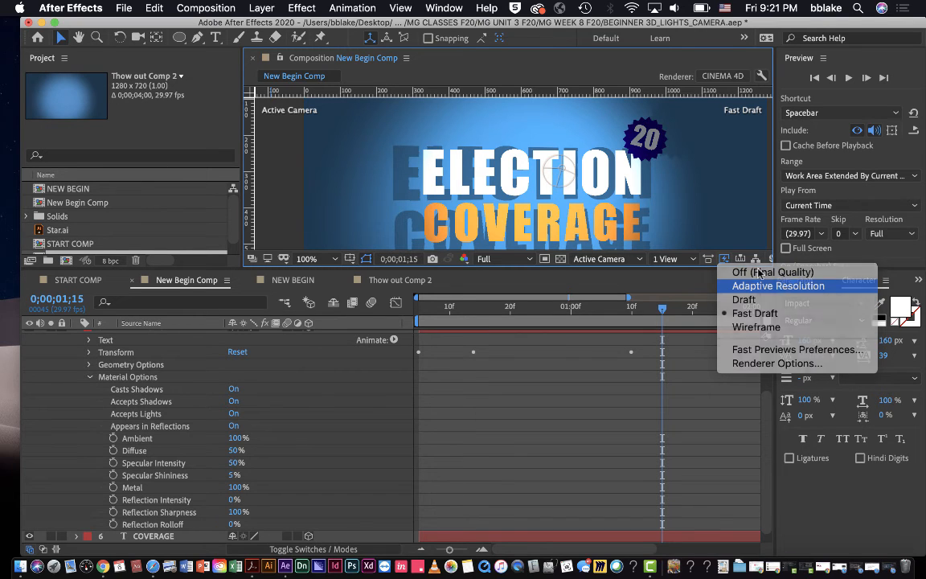
left_click(778, 285)
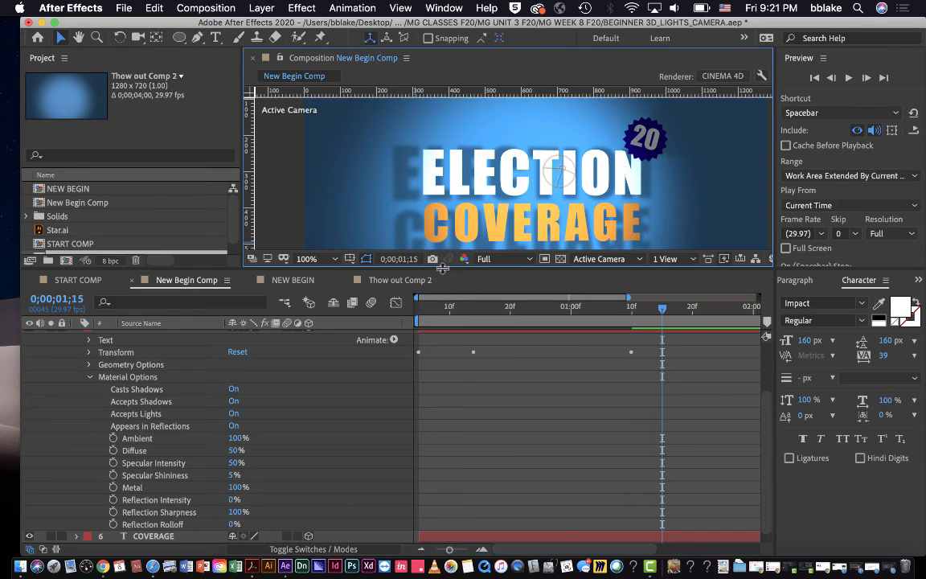
left_click_drag(443, 268, 438, 390)
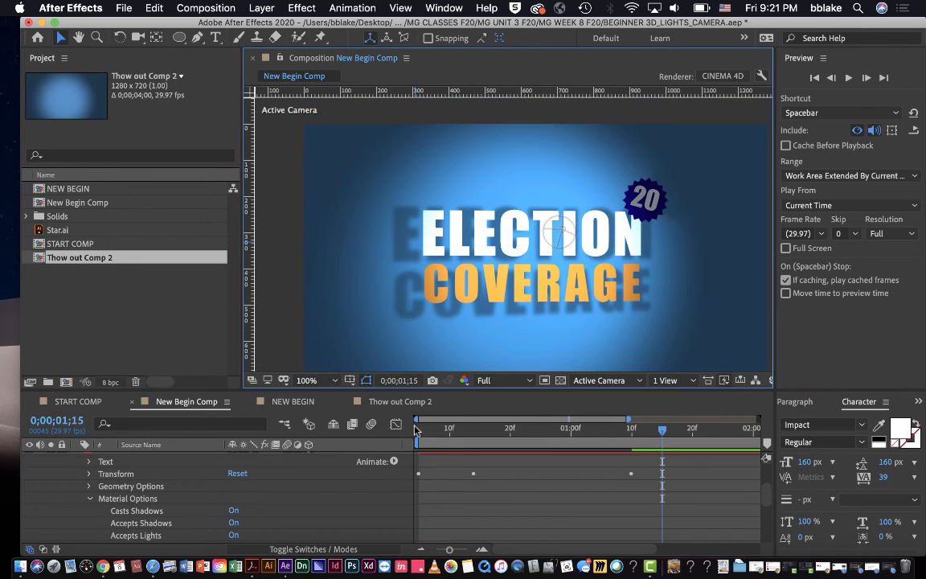
- Play the title animation from 0;00;00;05 to check the text, badge and soft shadows, and return to the start
left_click(416, 429)
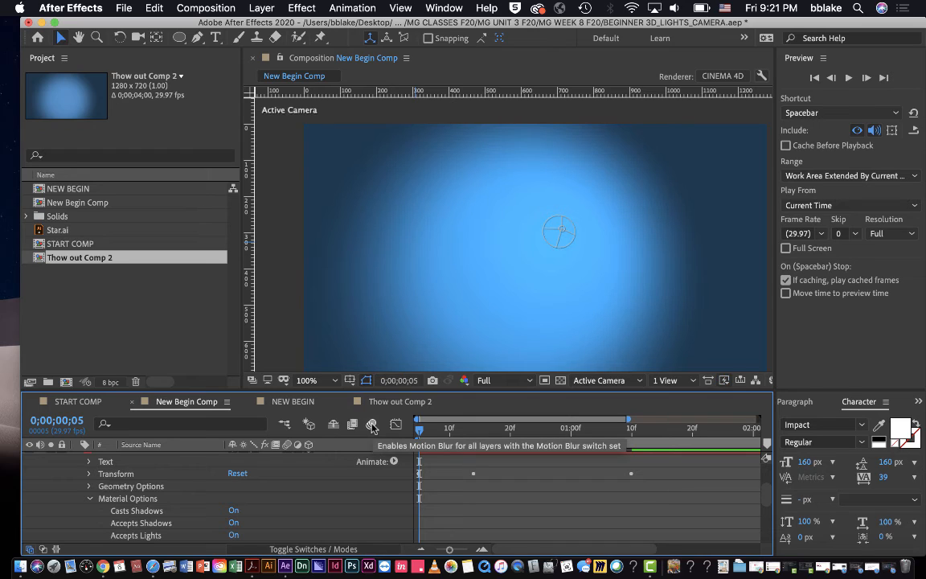
key("space")
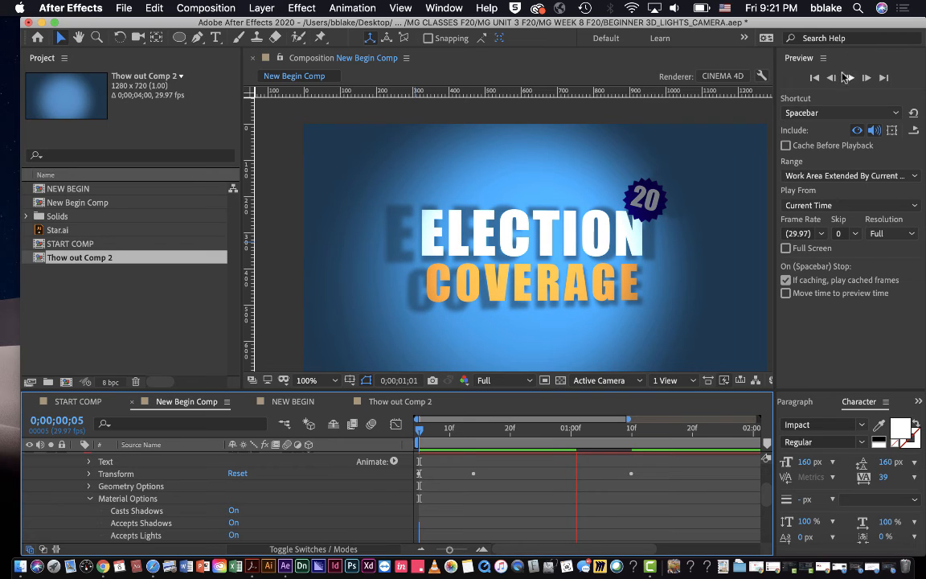
left_click(847, 78)
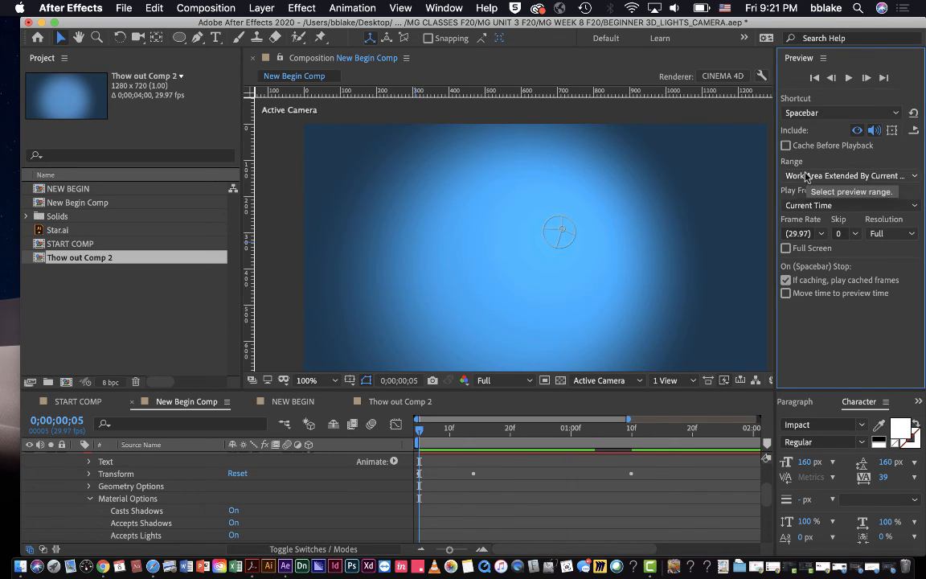
left_click(420, 434)
left_click_drag(421, 434, 891, 464)
left_click_drag(765, 424, 2, 439)
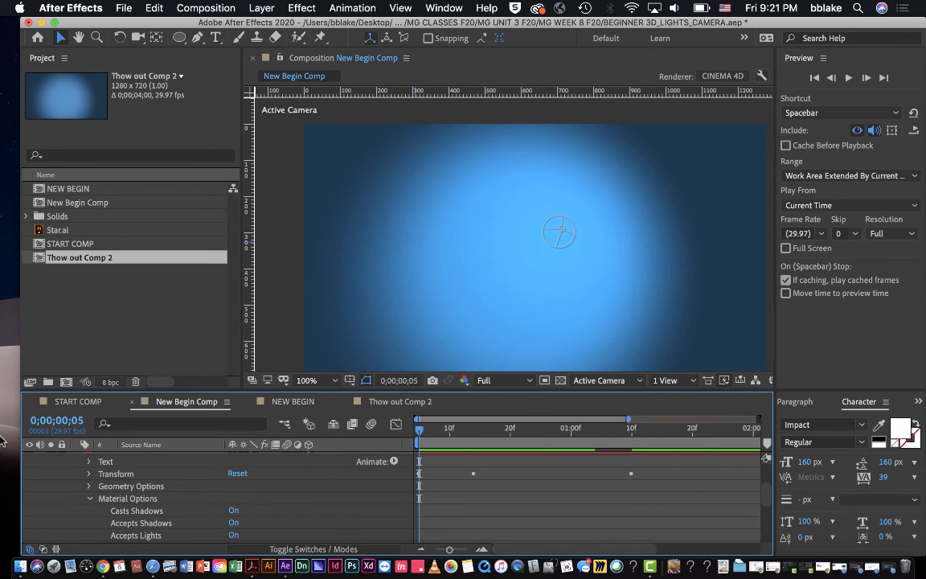
left_click_drag(60, 438, 23, 432)
left_click(848, 77)
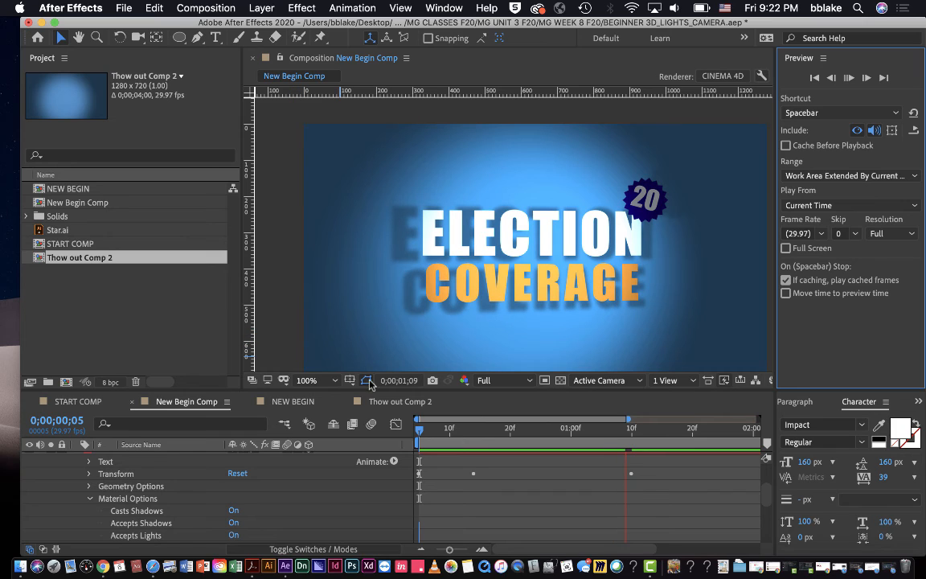
left_click_drag(446, 426, 389, 420)
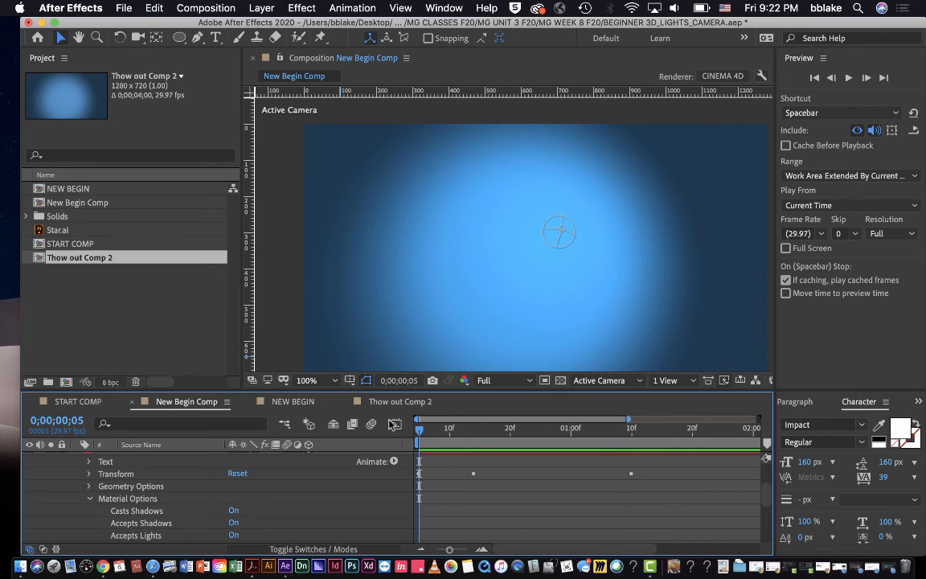
- Collapse the 20 and ELECTION layers in the New Begin Comp timeline
scroll(395, 280, "down", 2)
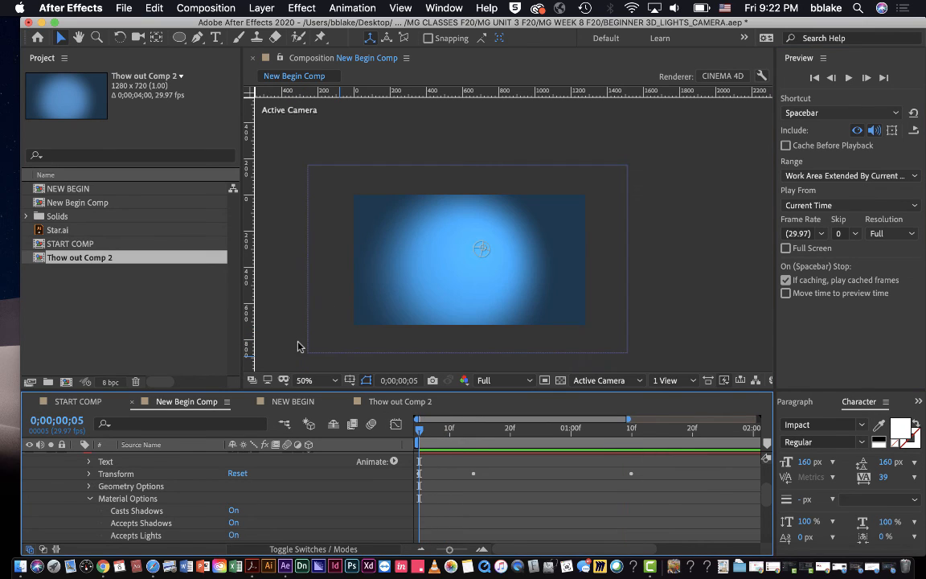
scroll(84, 479, "up", 4)
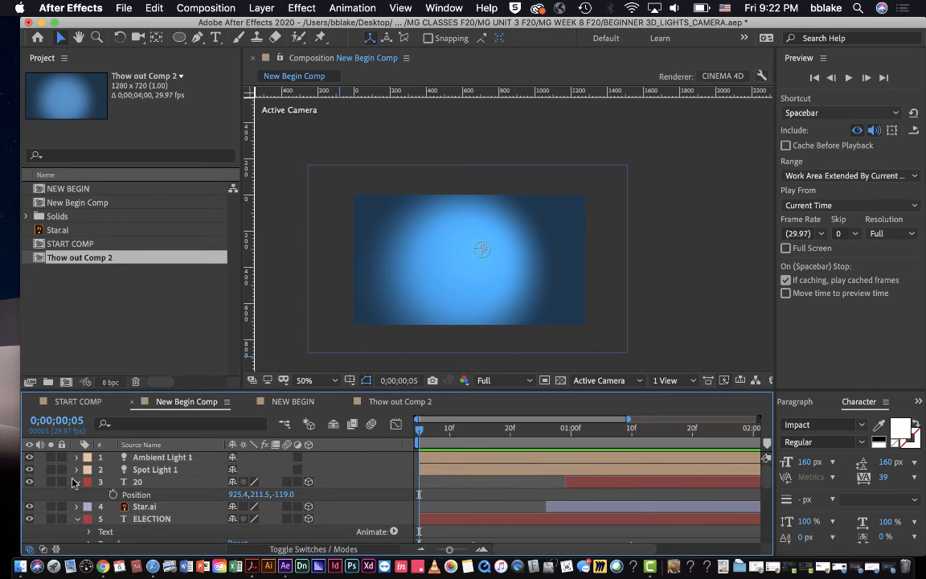
left_click(77, 482)
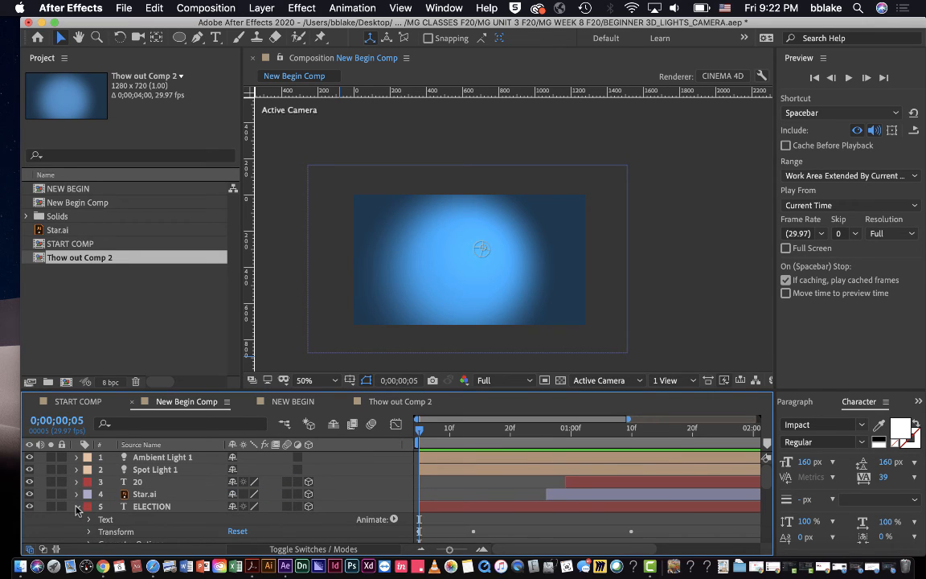
left_click(77, 507)
- Expand Spot Light 1's Transform properties and start animating its Position with a keyframe at 0;00;00;05
left_click(145, 469)
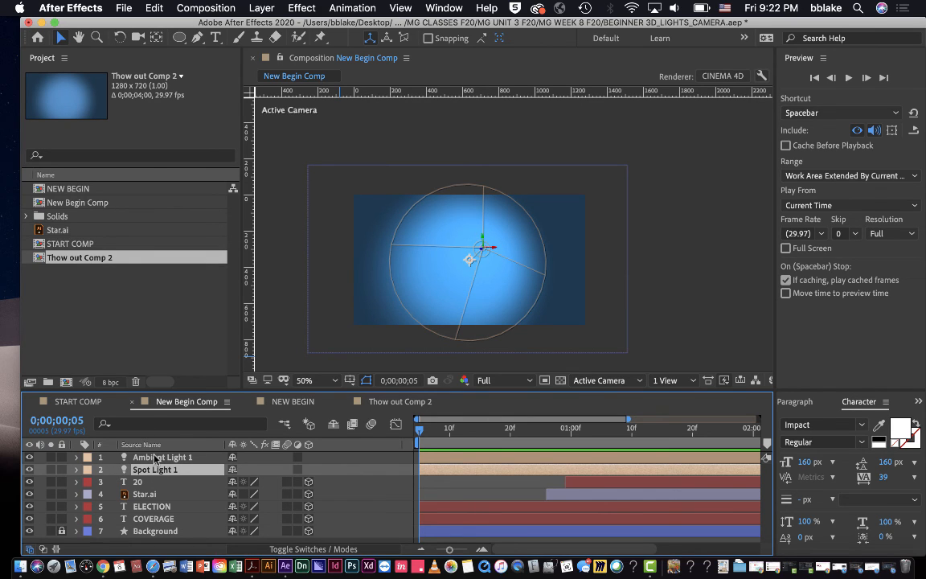
left_click(76, 470)
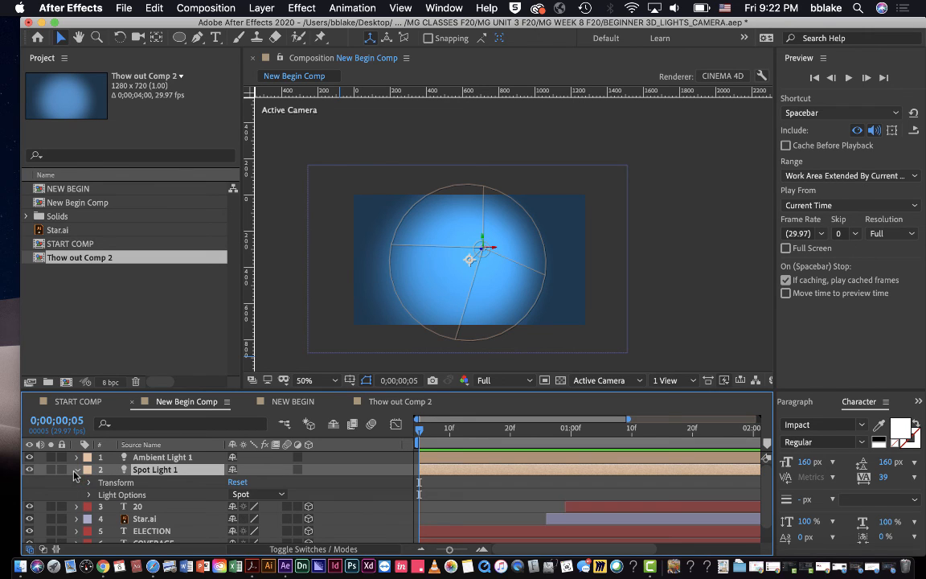
left_click(452, 430)
left_click_drag(448, 432, 413, 436)
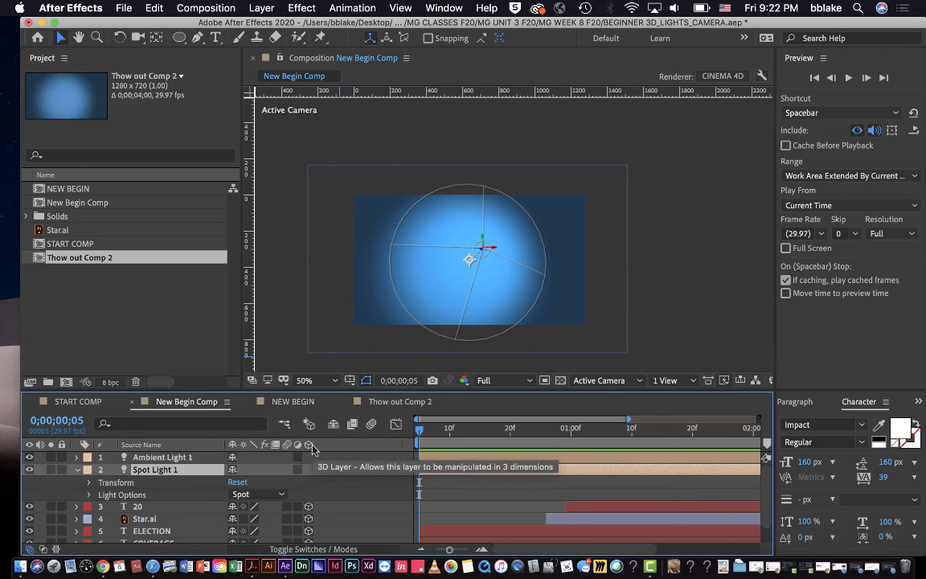
left_click(89, 496)
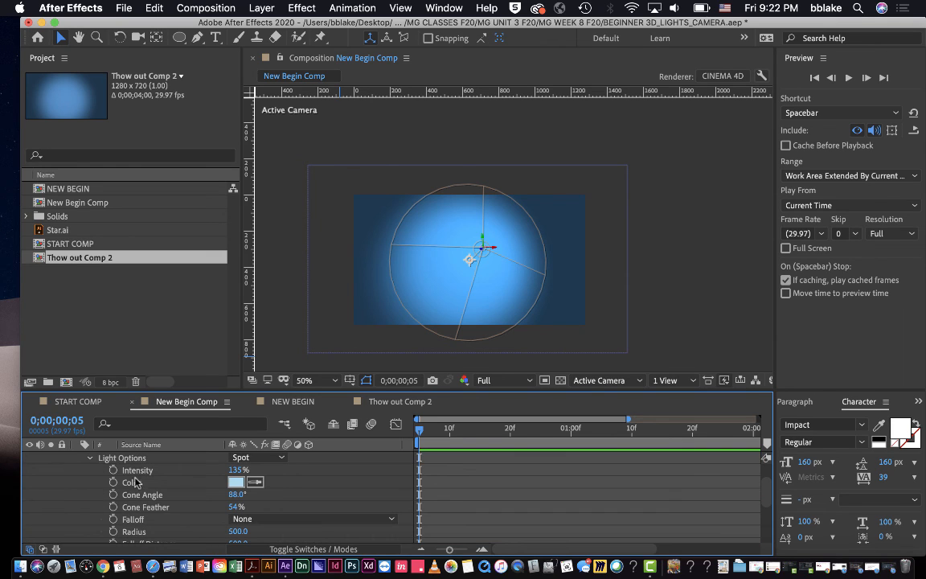
left_click(93, 458)
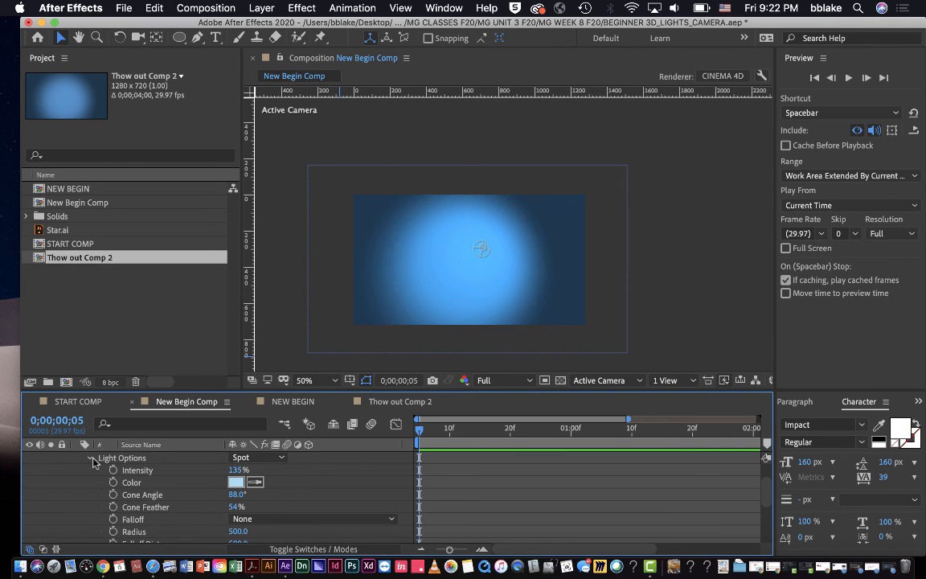
left_click(91, 459)
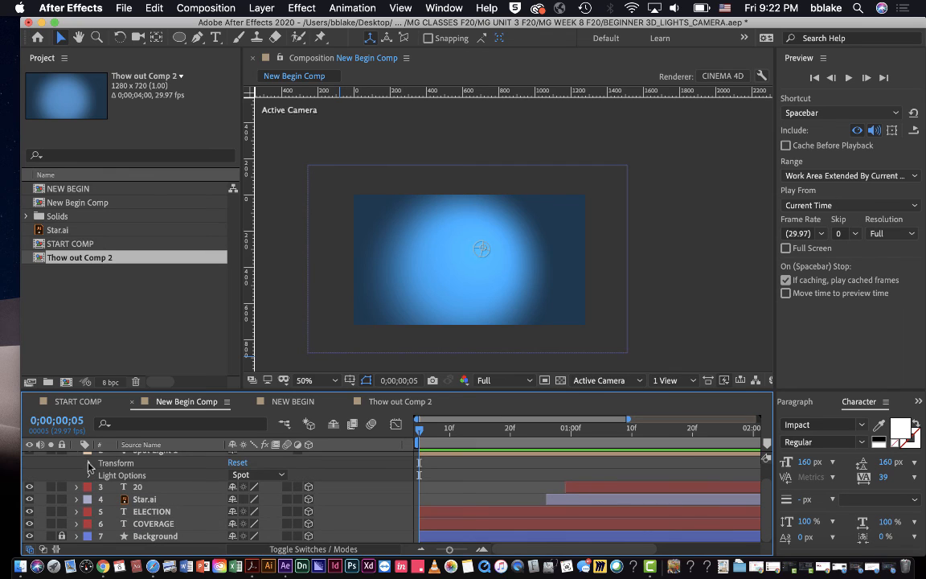
left_click(88, 463)
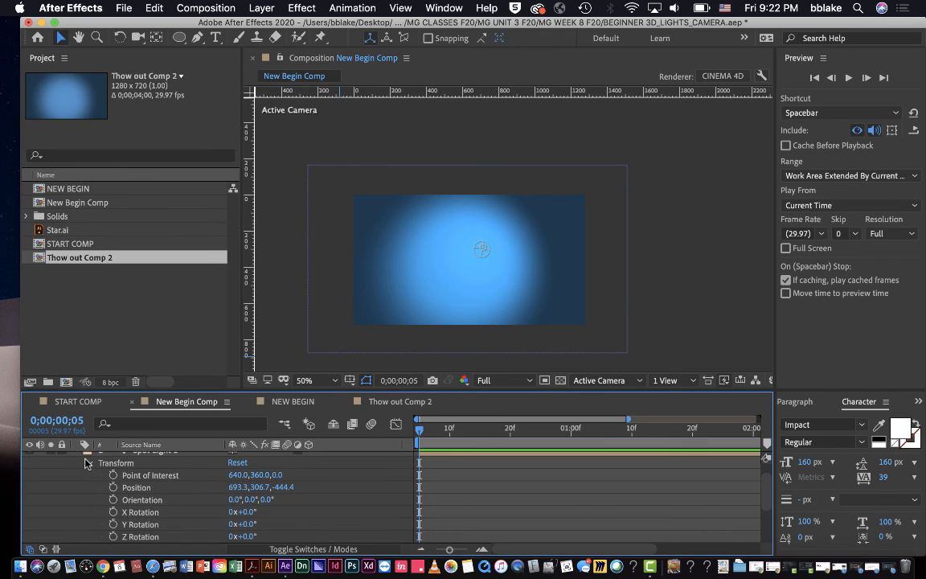
left_click(114, 488)
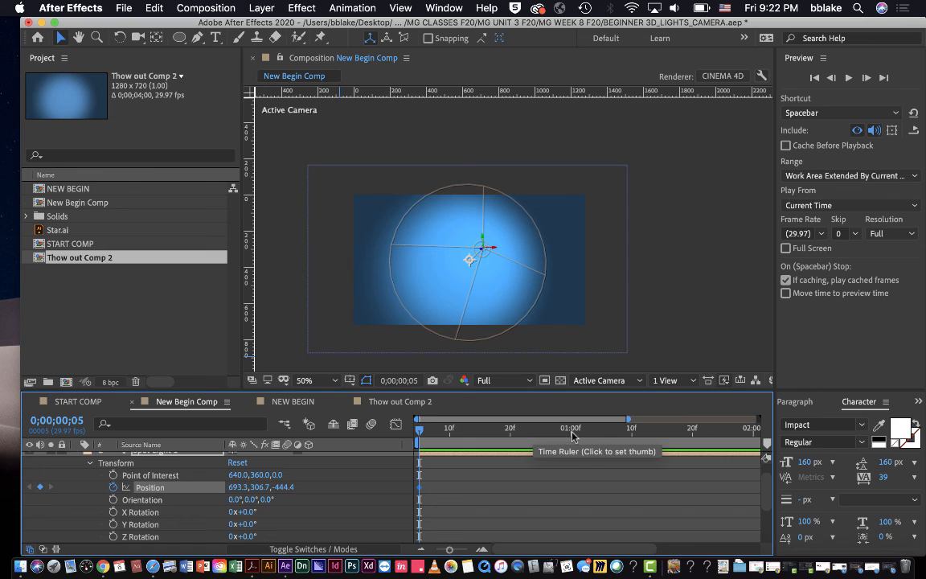
- Add a Spot Light 1 Position keyframe at 0;00;01;20, and set the X Position of its first keyframe to 491.3
left_click(692, 430)
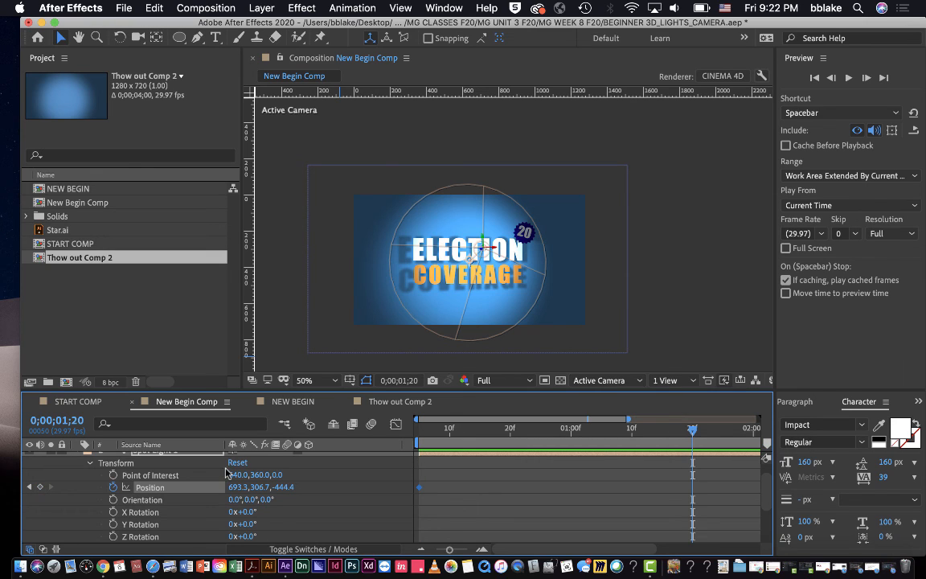
left_click(40, 487)
left_click(29, 486)
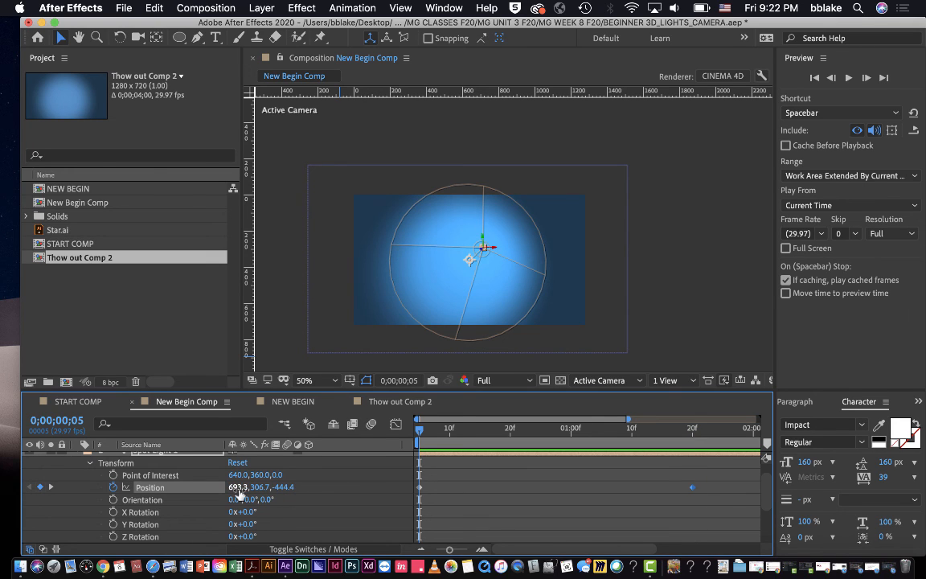
left_click_drag(239, 492, 79, 476)
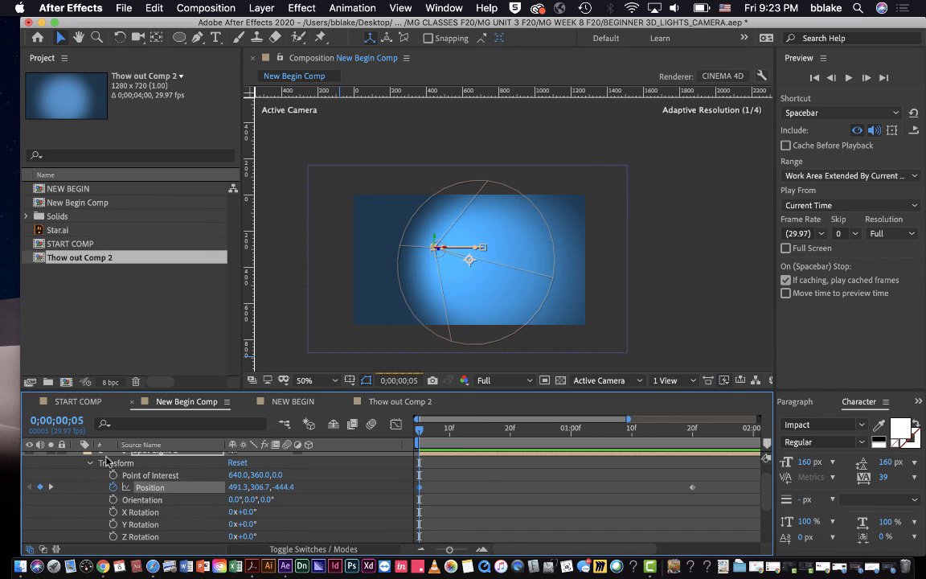
- Preview the spot light move, scrub to 0;00;01;10, and switch Fast Previews to Fast Draft
key("space")
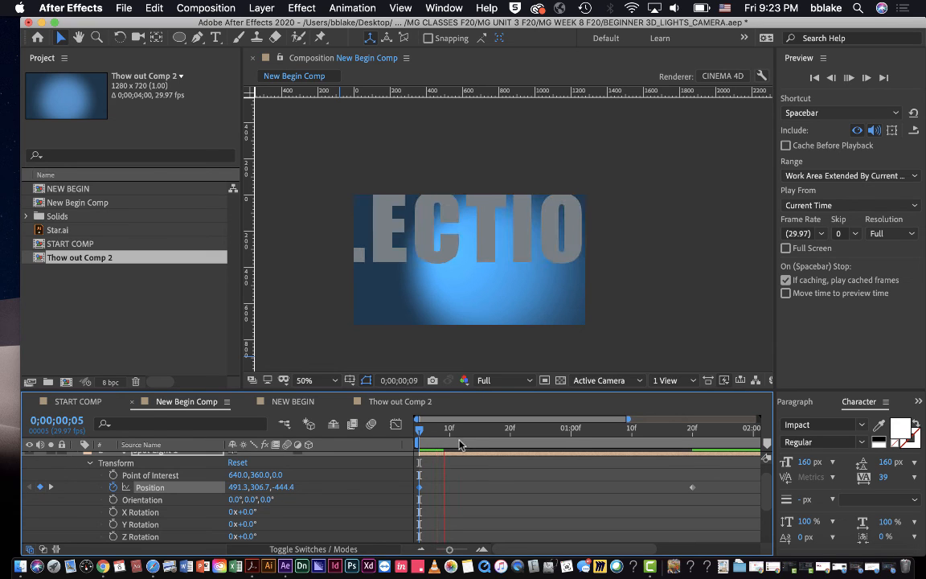
key("space")
left_click_drag(422, 431, 632, 430)
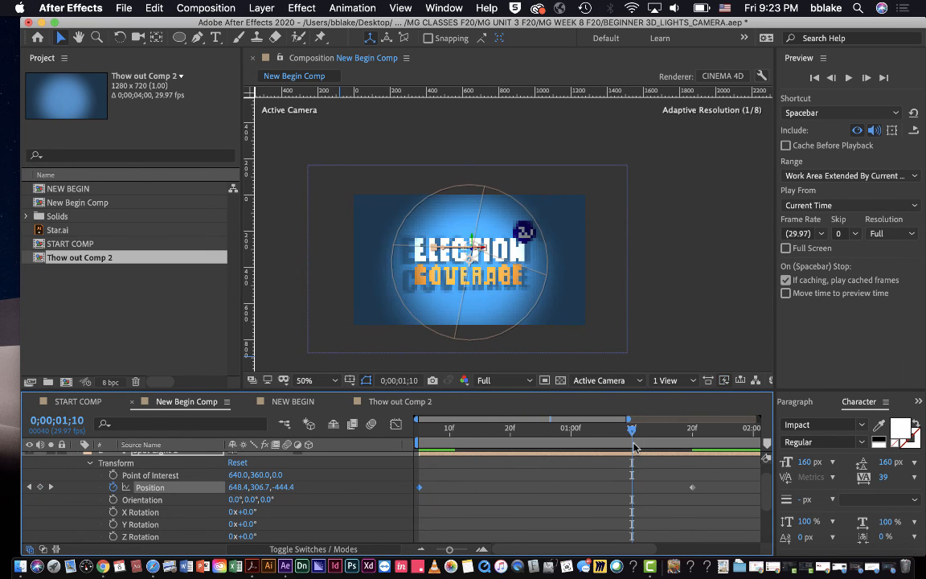
left_click(724, 382)
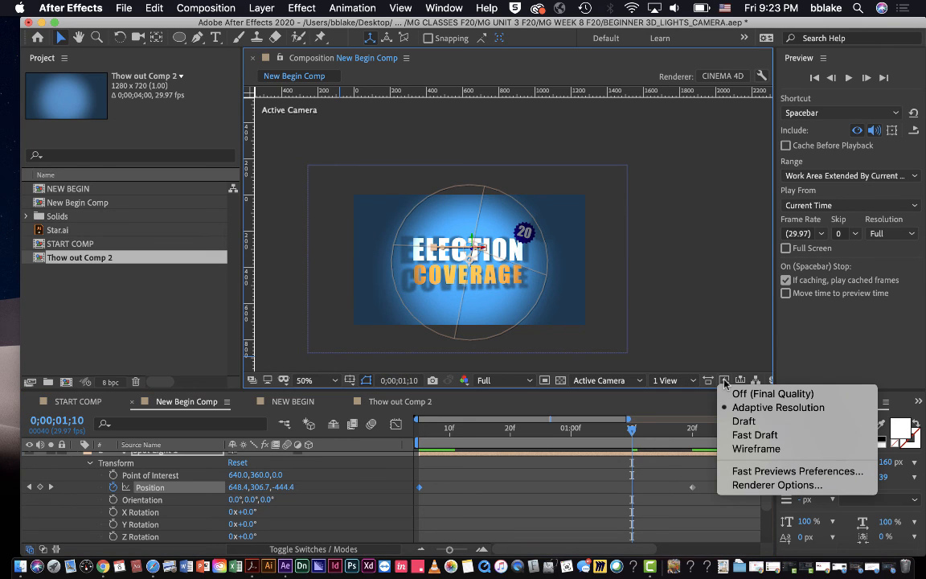
left_click(755, 435)
- Replay the animated spot light from 0;00;00;05 and save the project
left_click_drag(632, 431, 352, 425)
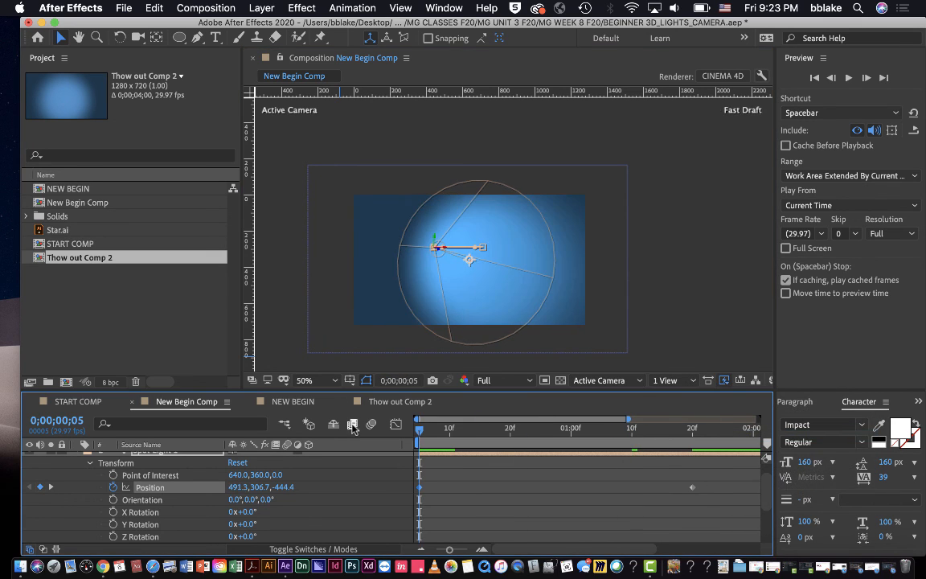
left_click(291, 302)
key("space")
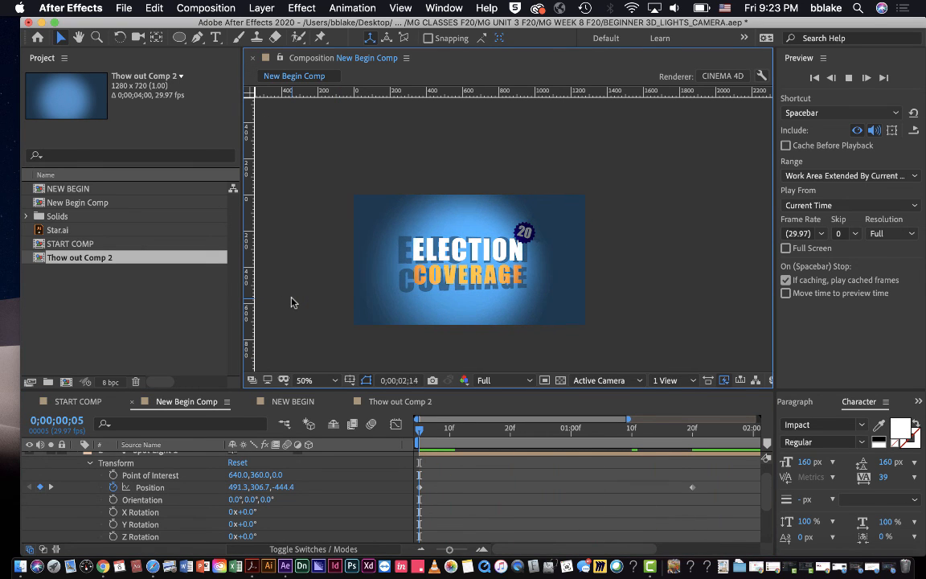
key("space")
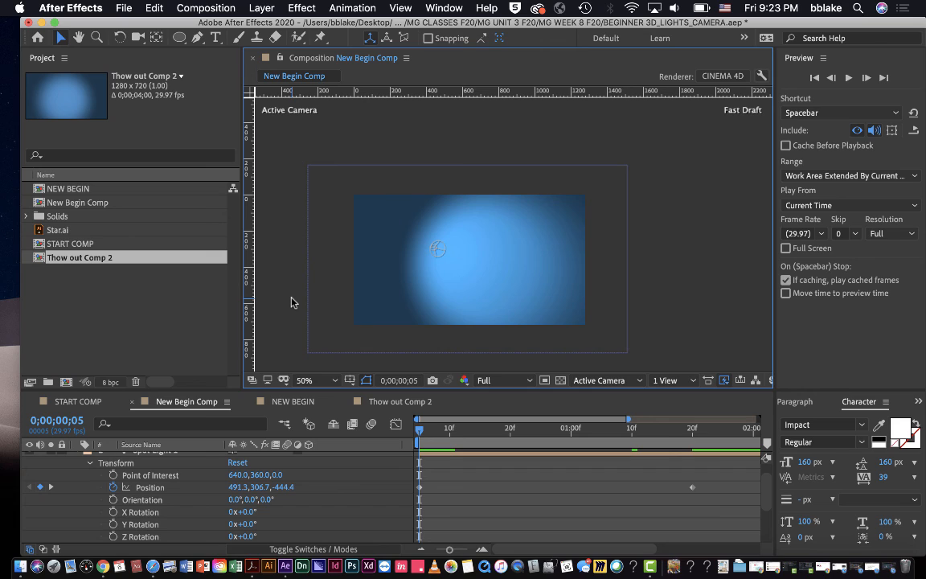
key("super+s")
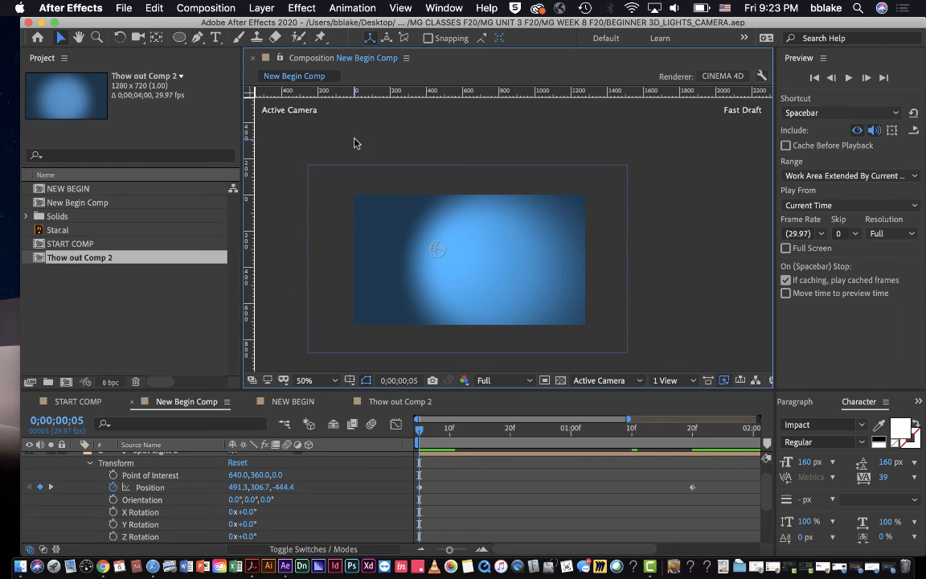